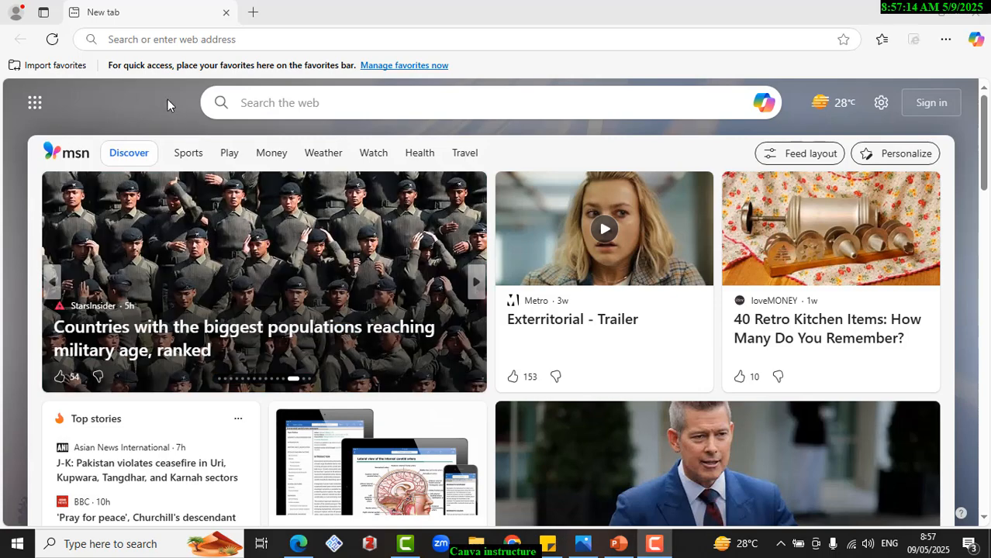
- Go to the Canvas login page at canvas.instructure.com
{"action": "left_click", "coordinate": [148, 38]}
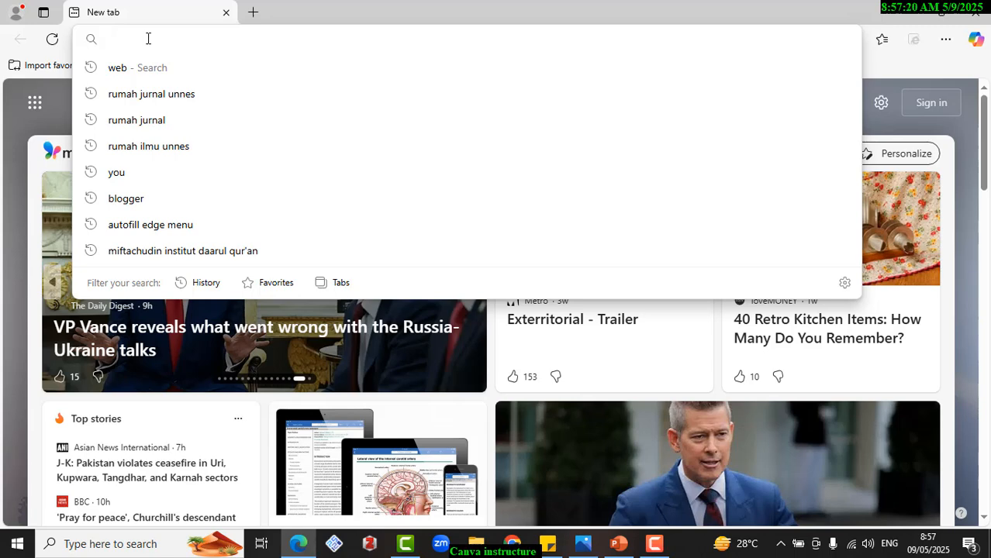
{"action": "type", "text": "canva"}
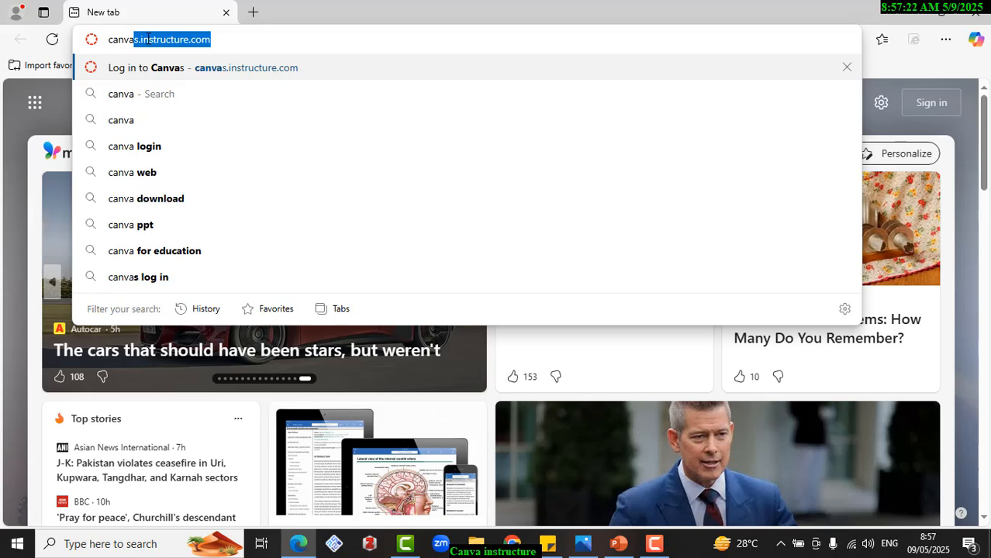
{"action": "type", "text": "s"}
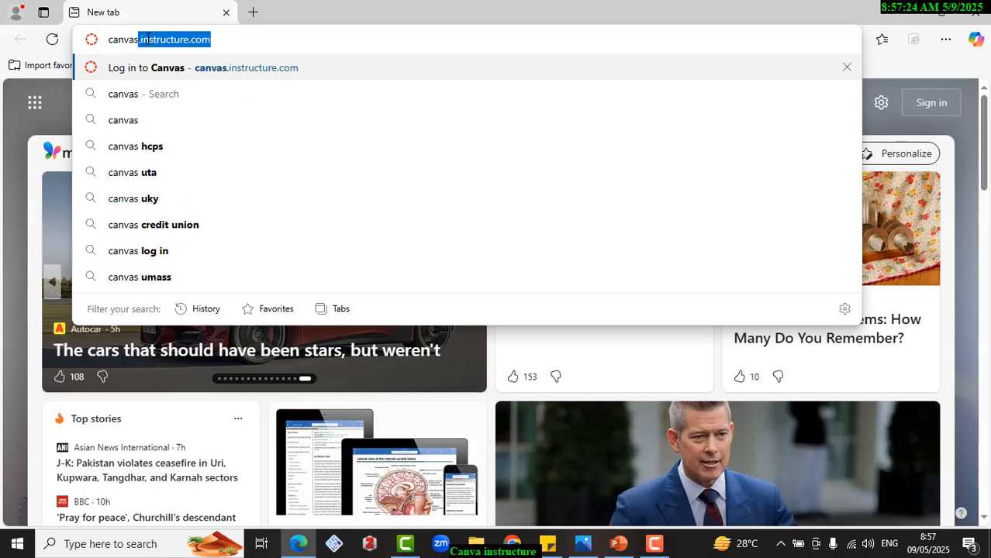
{"action": "type", "text": ".instruc"}
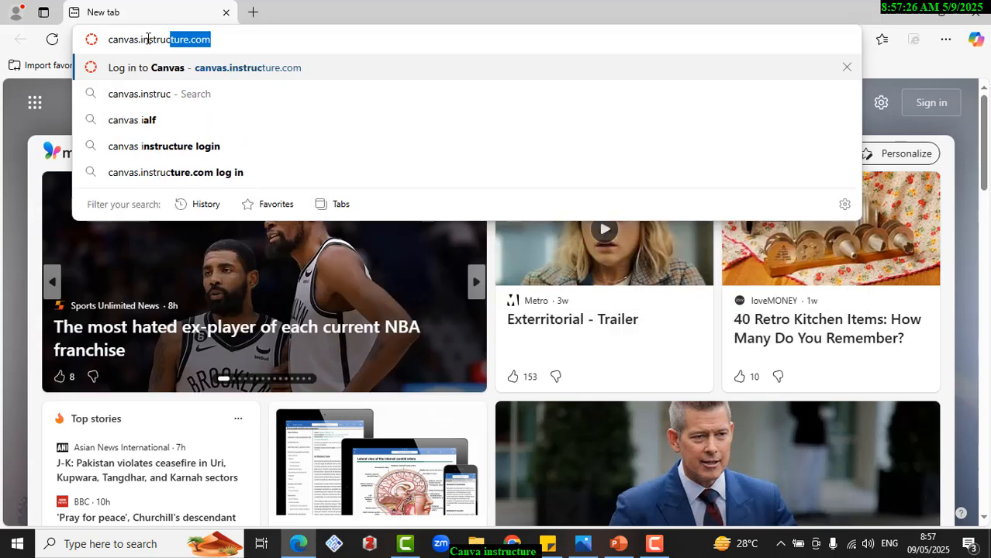
{"action": "type", "text": "ture.com"}
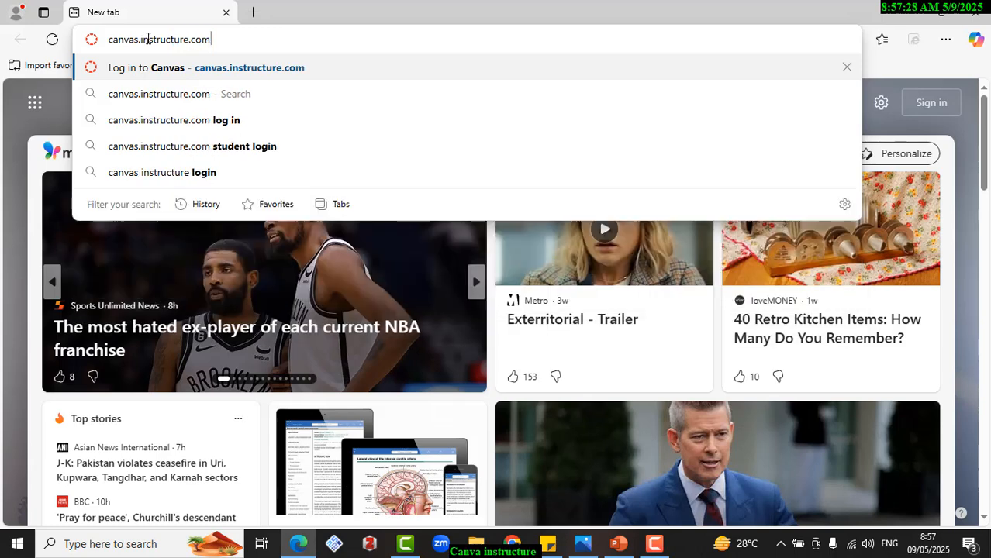
{"action": "key", "text": "Return"}
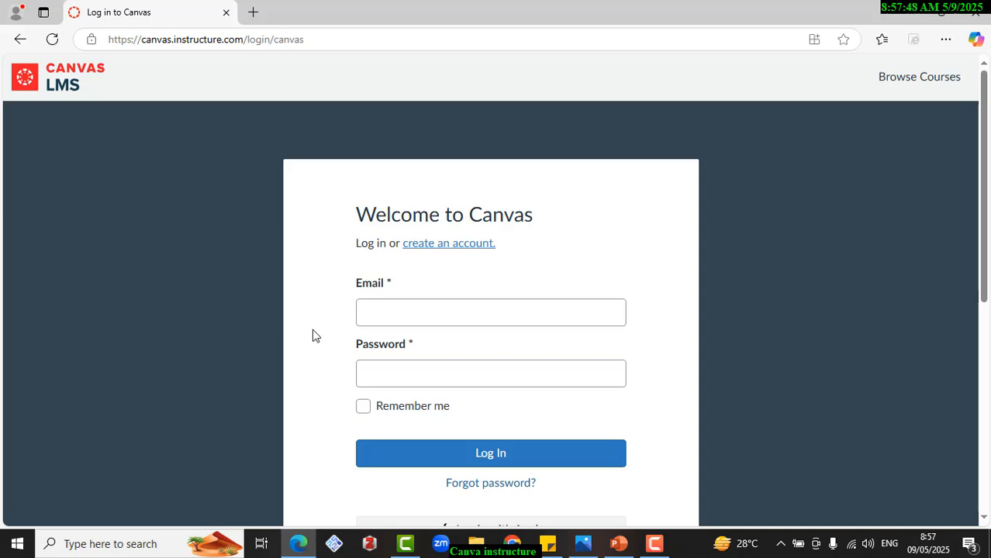
- Open the registration form for a new teacher account and move through its email address and full name fields
{"action": "left_click", "coordinate": [429, 253]}
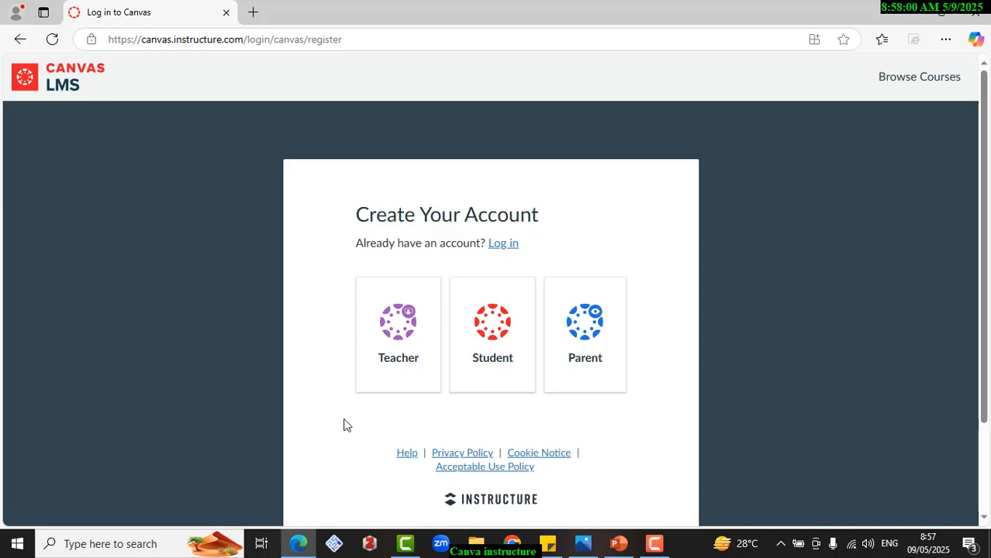
{"action": "left_click", "coordinate": [400, 353]}
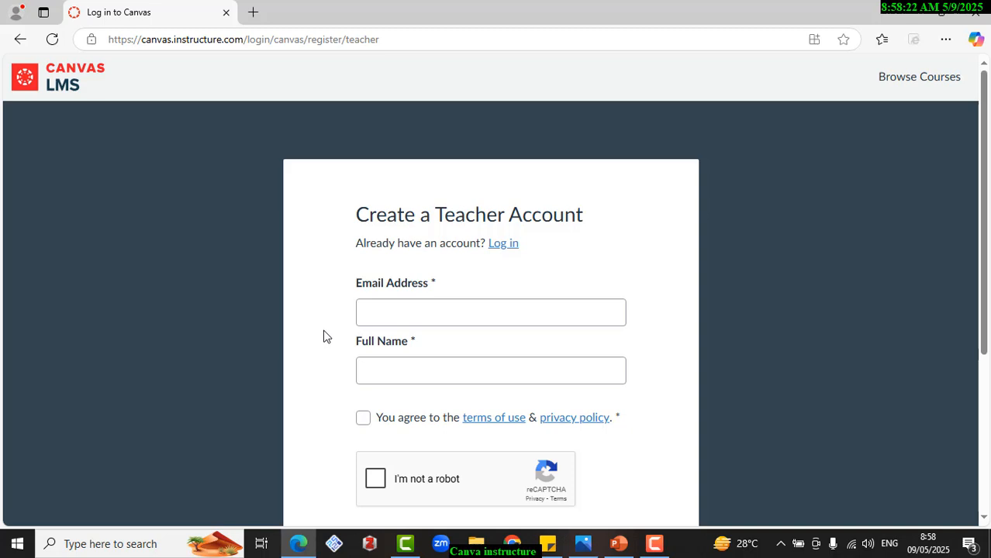
{"action": "left_click", "coordinate": [378, 312]}
{"action": "key", "text": "Tab"}
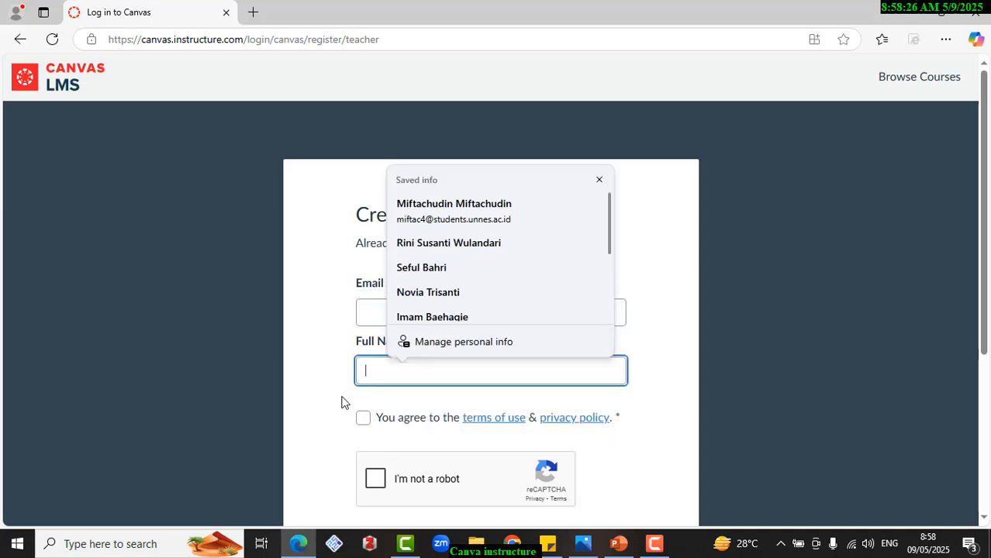
- Agree to the terms of use and privacy policy, and start the reCAPTCHA check
{"action": "scroll", "coordinate": [341, 407], "scroll_direction": "down", "scroll_amount": 1}
{"action": "left_click", "coordinate": [363, 346]}
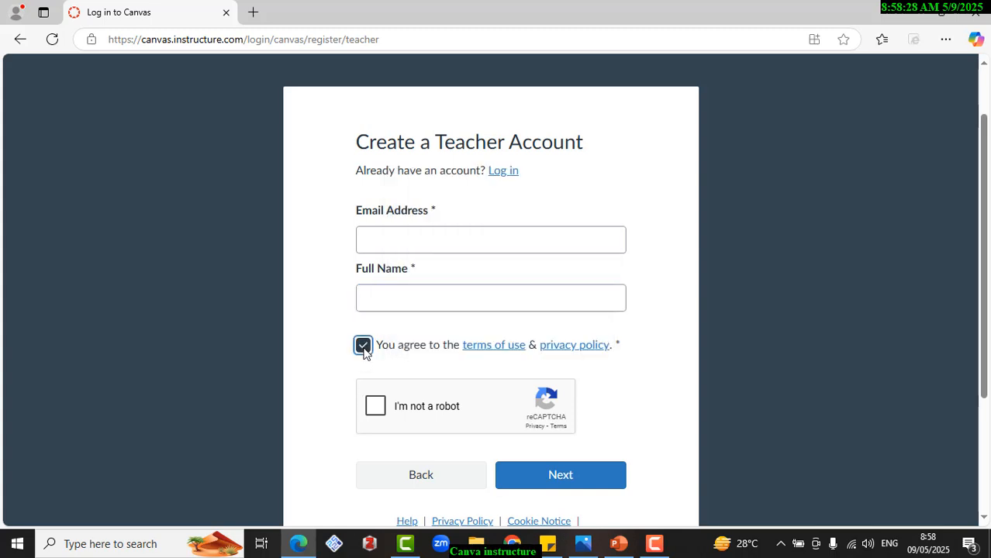
{"action": "left_click", "coordinate": [374, 406]}
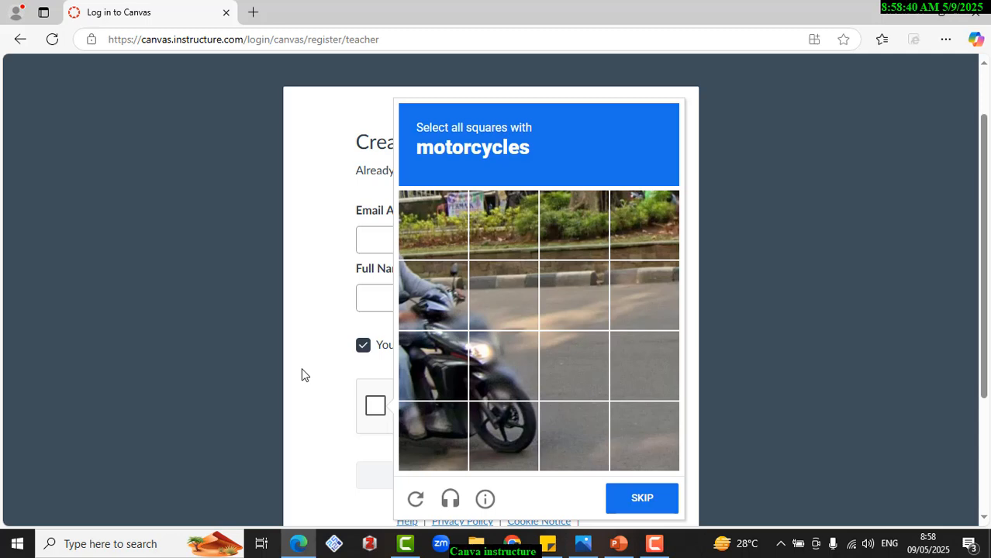
- Switch to the Google Chrome window and bring up the Canvas dashboard already open there
{"action": "key", "text": "alt+Tab"}
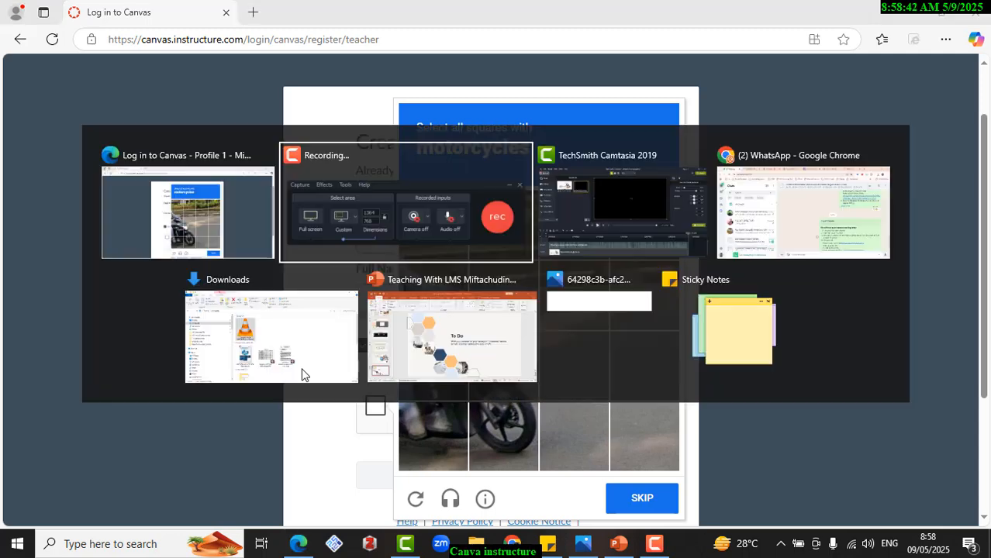
{"action": "key", "text": "alt+Tab"}
{"action": "key", "text": "alt+Tab"}
{"action": "key", "text": "alt+Tab"}
{"action": "key", "text": "alt+Tab"}
{"action": "key", "text": "alt+Tab"}
{"action": "key", "text": "alt+Tab"}
{"action": "key", "text": "alt+Tab"}
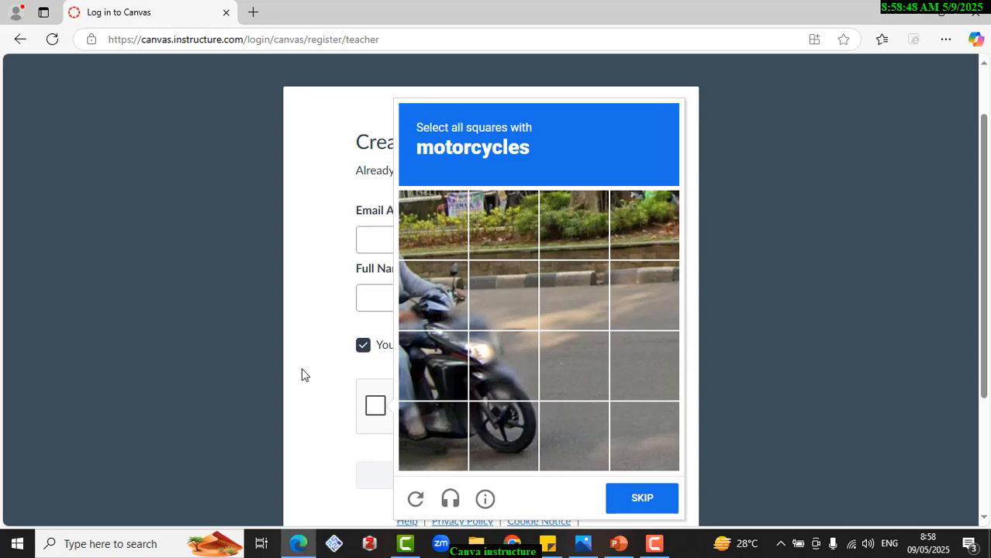
{"action": "key", "text": "alt+Tab"}
{"action": "key", "text": "super+Tab"}
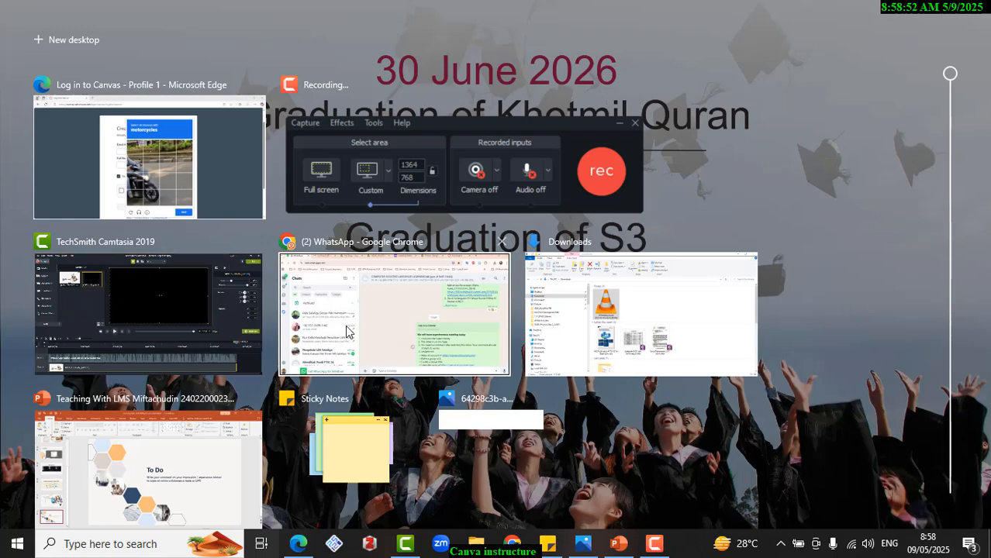
{"action": "left_click", "coordinate": [394, 310]}
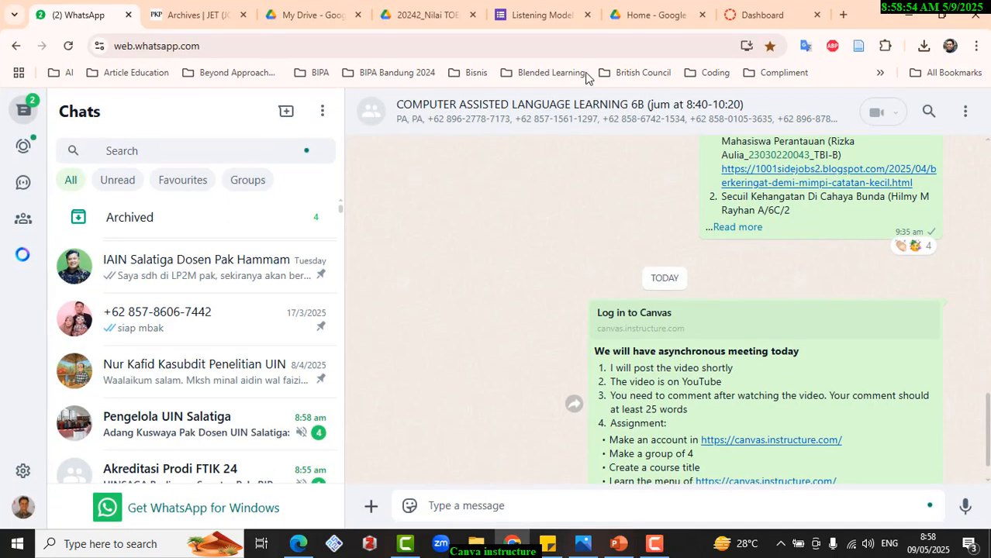
{"action": "left_click", "coordinate": [756, 15]}
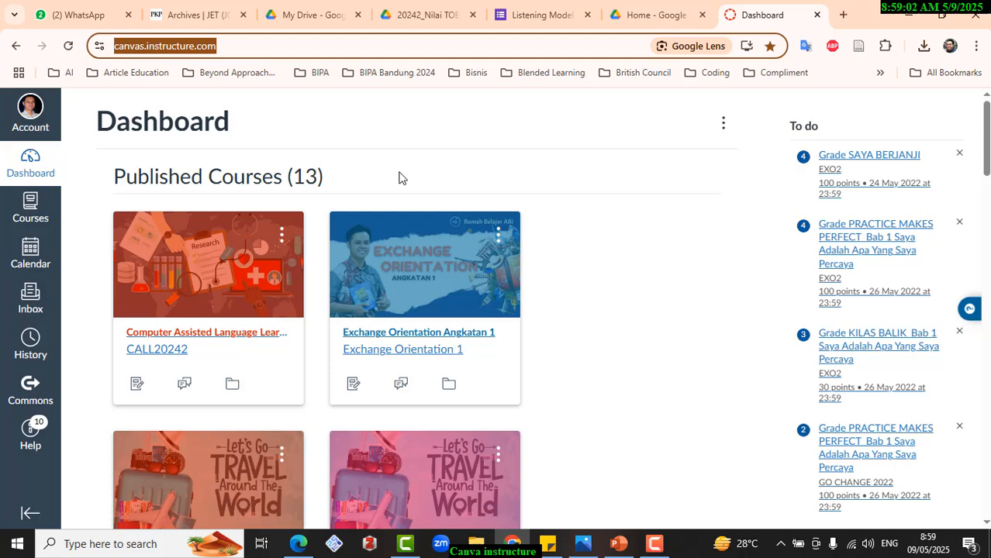
- Look through the published and unpublished course cards on the dashboard
{"action": "scroll", "coordinate": [349, 179], "scroll_direction": "down", "scroll_amount": 5}
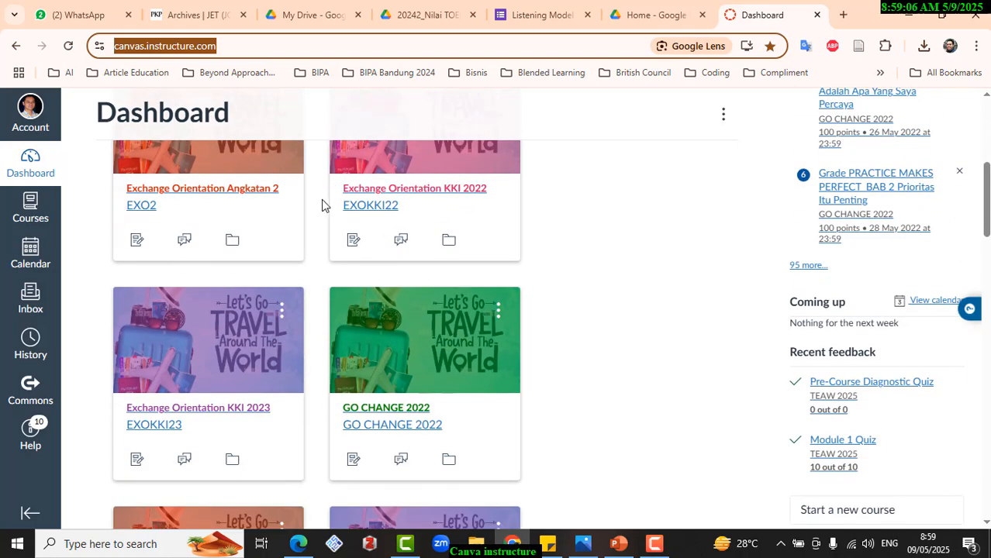
{"action": "scroll", "coordinate": [321, 201], "scroll_direction": "down", "scroll_amount": 4}
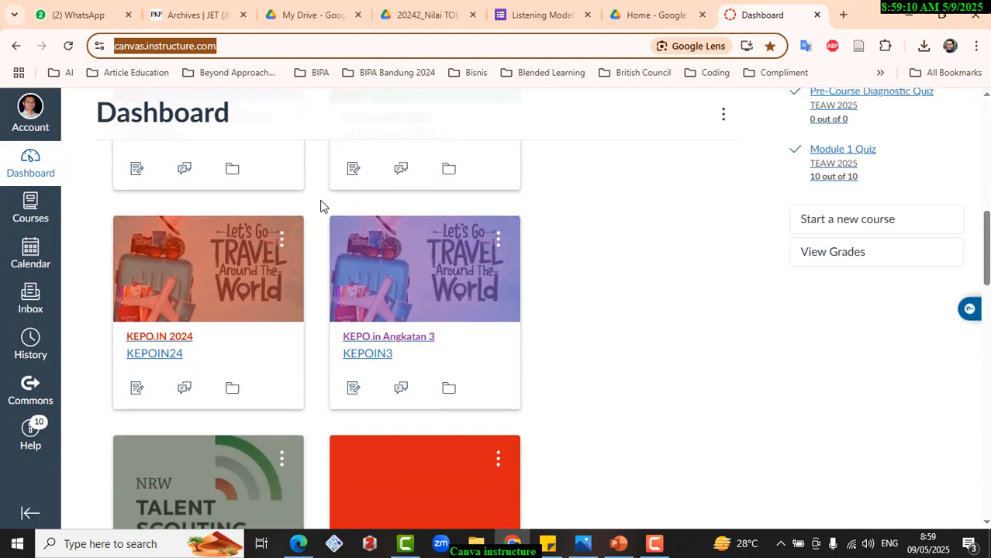
{"action": "scroll", "coordinate": [323, 205], "scroll_direction": "down", "scroll_amount": 5}
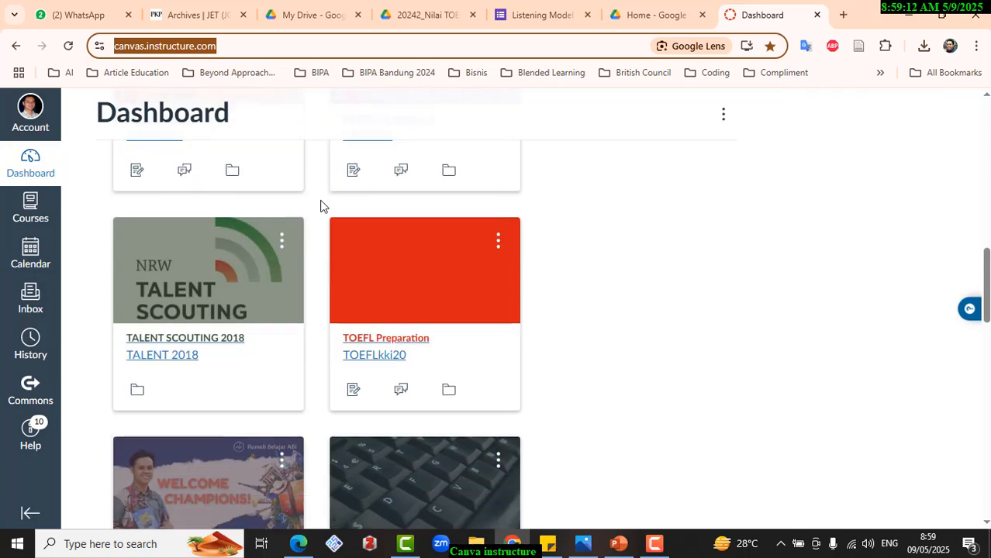
{"action": "scroll", "coordinate": [324, 206], "scroll_direction": "down", "scroll_amount": 5}
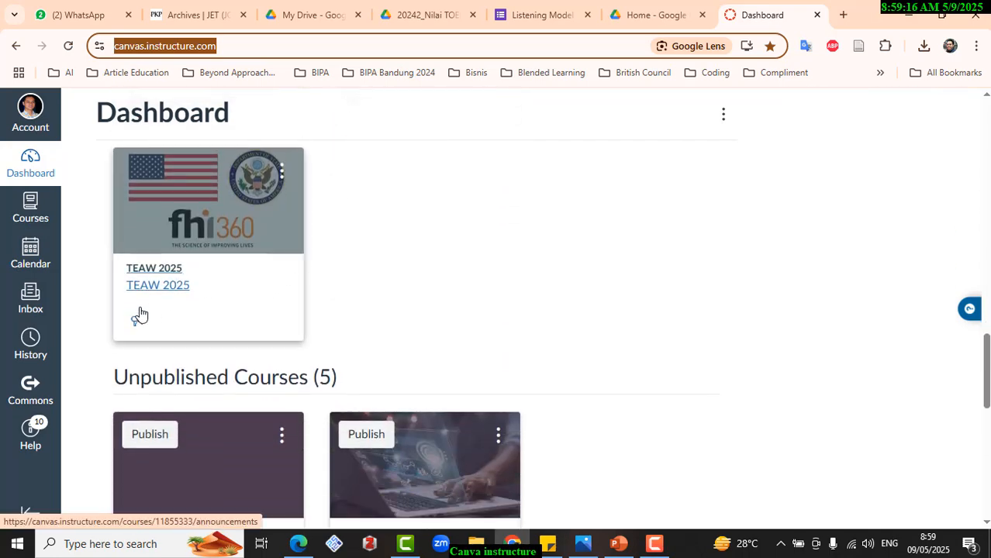
{"action": "scroll", "coordinate": [140, 313], "scroll_direction": "up", "scroll_amount": 1}
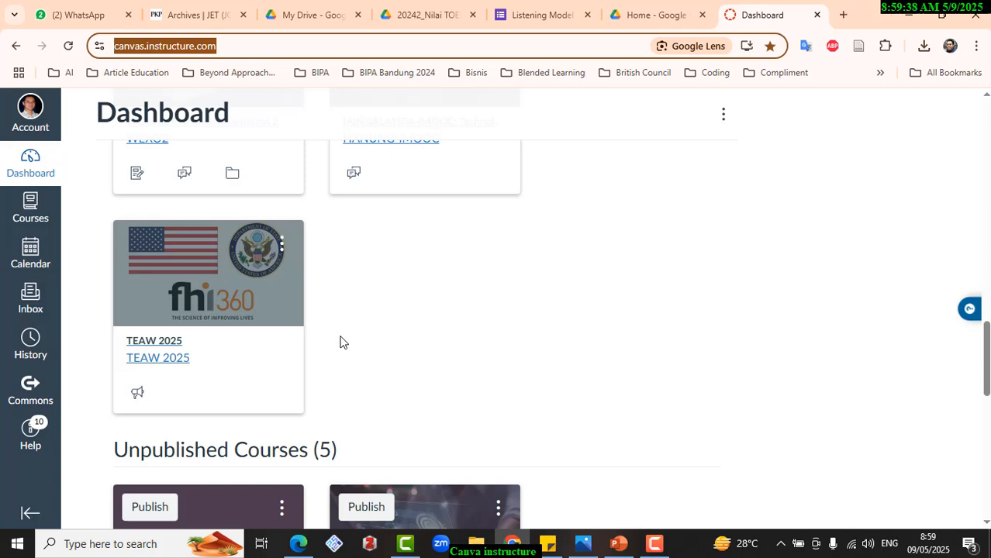
{"action": "scroll", "coordinate": [341, 342], "scroll_direction": "up", "scroll_amount": 2}
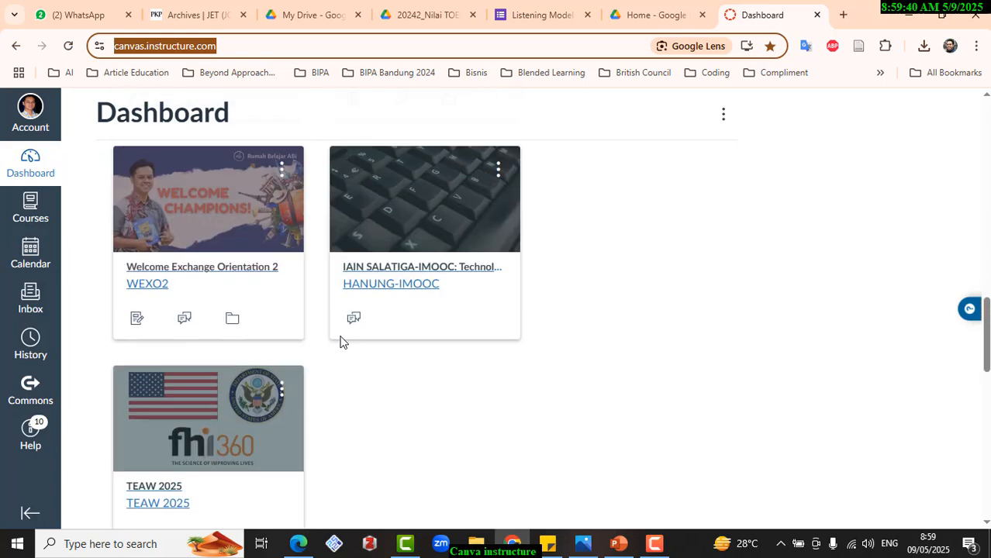
{"action": "scroll", "coordinate": [341, 342], "scroll_direction": "down", "scroll_amount": 6}
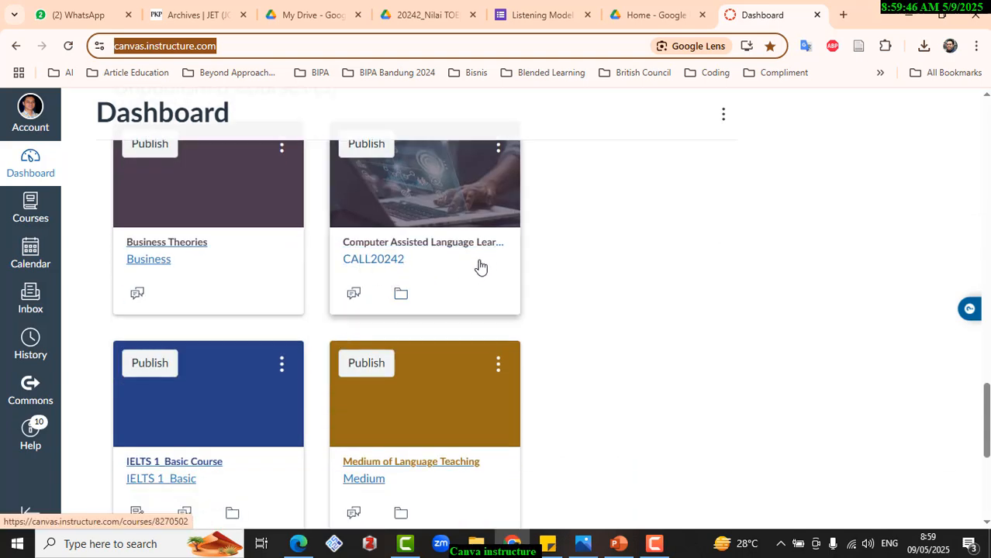
{"action": "scroll", "coordinate": [431, 267], "scroll_direction": "up", "scroll_amount": 1}
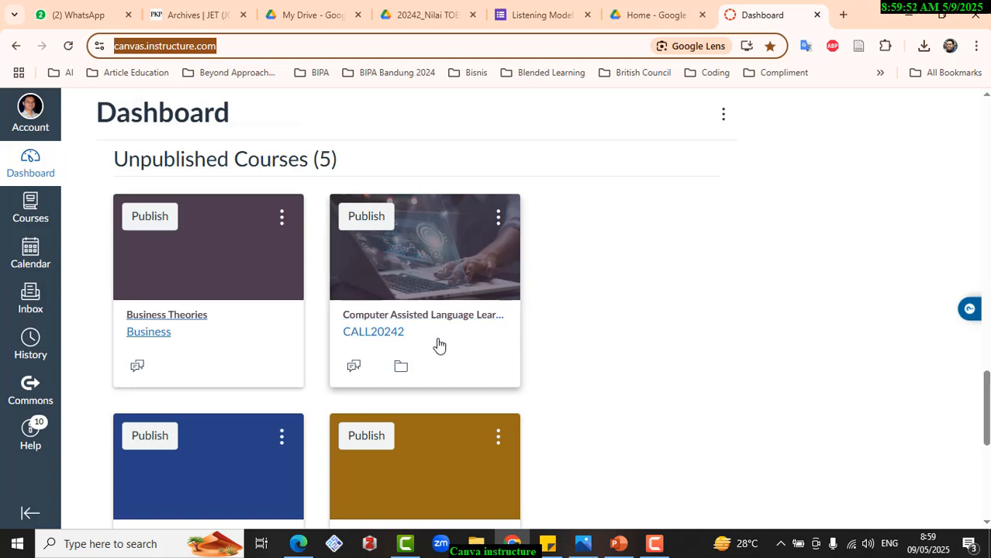
- Open the unpublished Computer Assisted Language Learning course and review its course navigation
{"action": "left_click", "coordinate": [427, 320]}
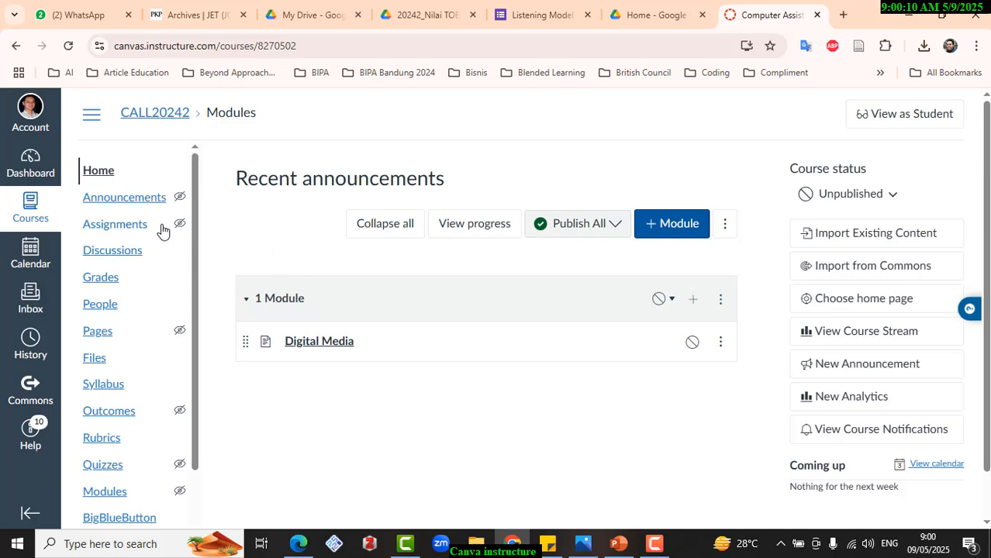
{"action": "scroll", "coordinate": [135, 202], "scroll_direction": "down", "scroll_amount": 1}
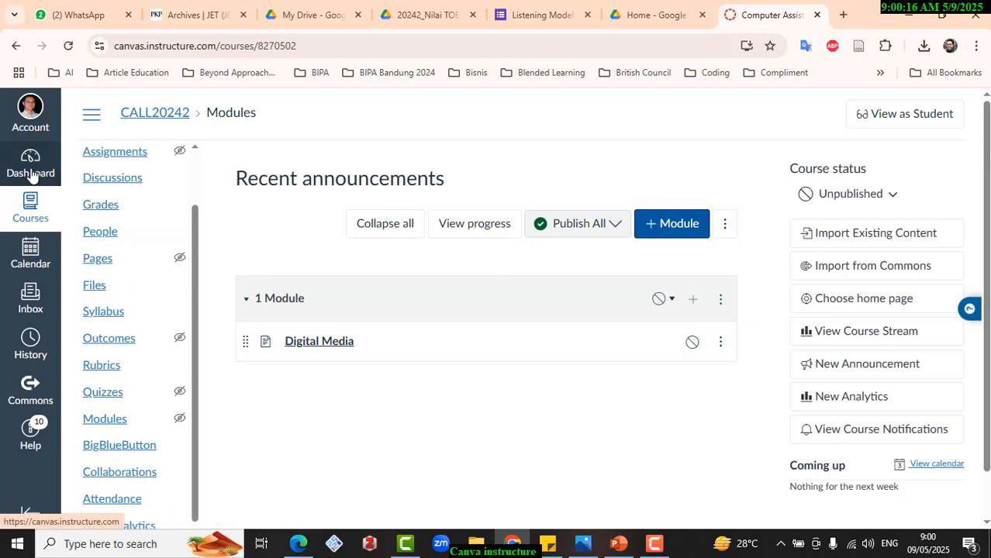
{"action": "scroll", "coordinate": [416, 347], "scroll_direction": "down", "scroll_amount": 1}
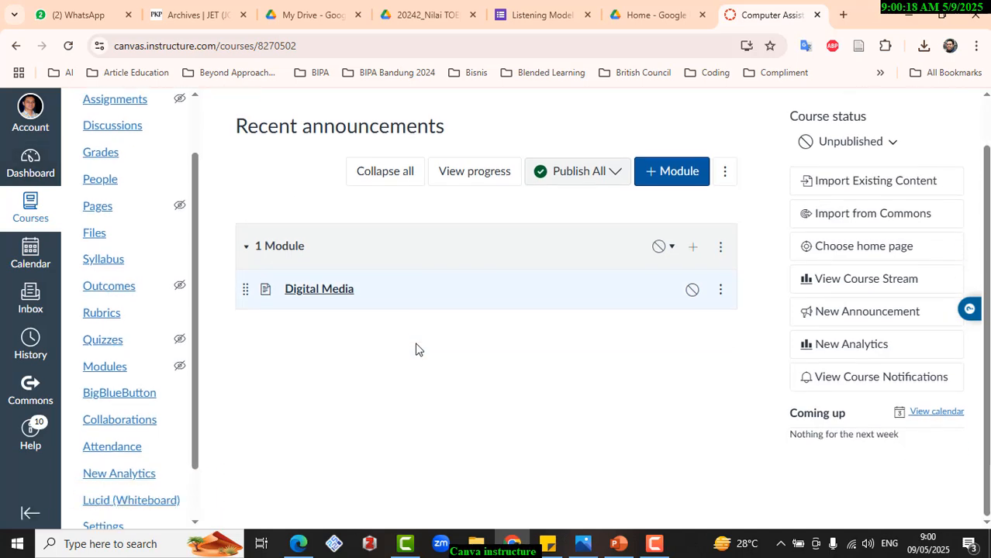
- Return to the dashboard and create a new course named TOEFL Introduction
{"action": "left_click", "coordinate": [31, 166]}
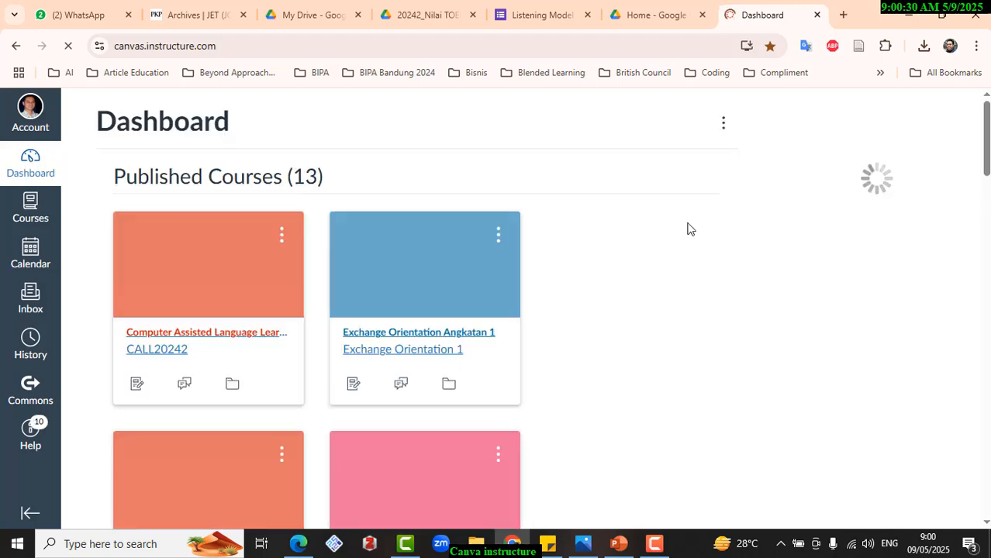
{"action": "scroll", "coordinate": [671, 263], "scroll_direction": "down", "scroll_amount": 2}
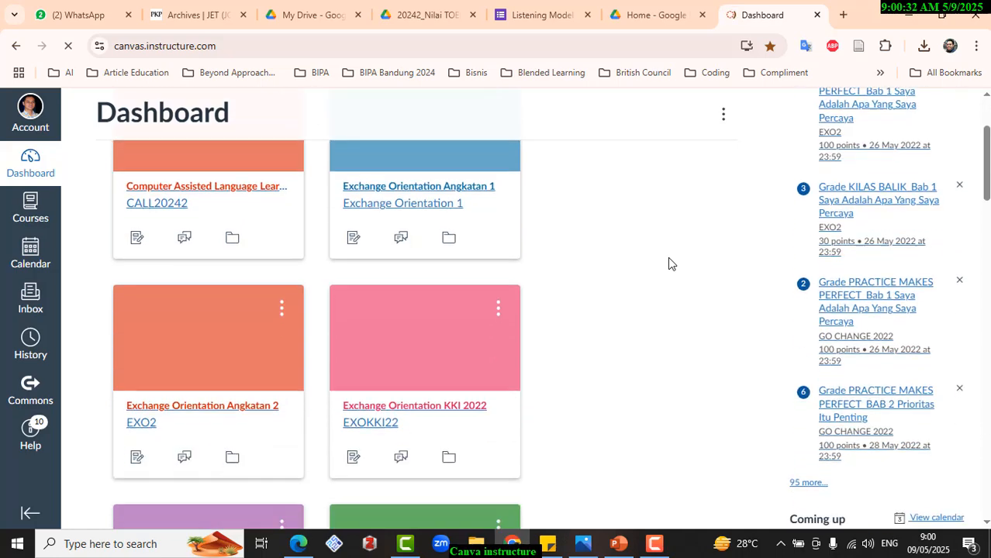
{"action": "scroll", "coordinate": [671, 264], "scroll_direction": "down", "scroll_amount": 7}
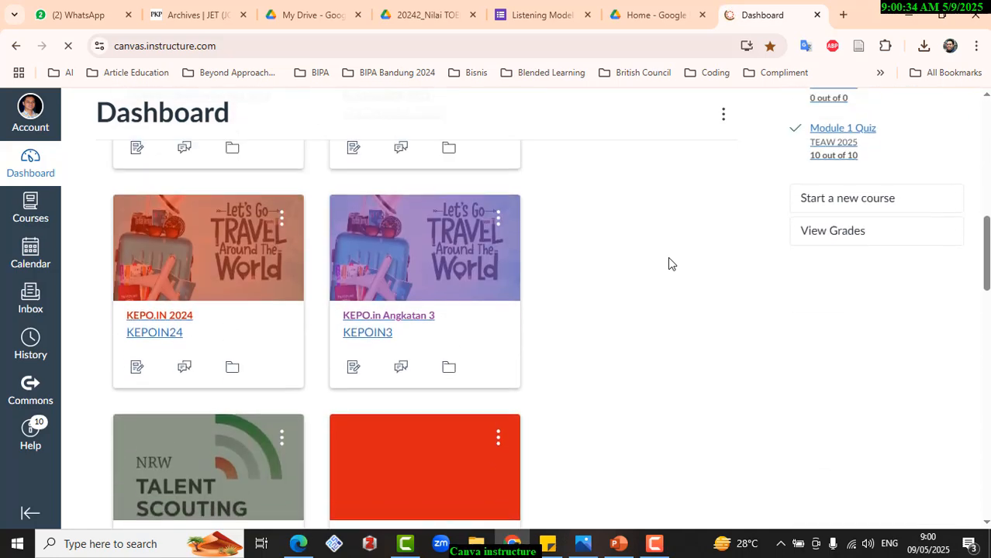
{"action": "scroll", "coordinate": [671, 264], "scroll_direction": "up", "scroll_amount": 1}
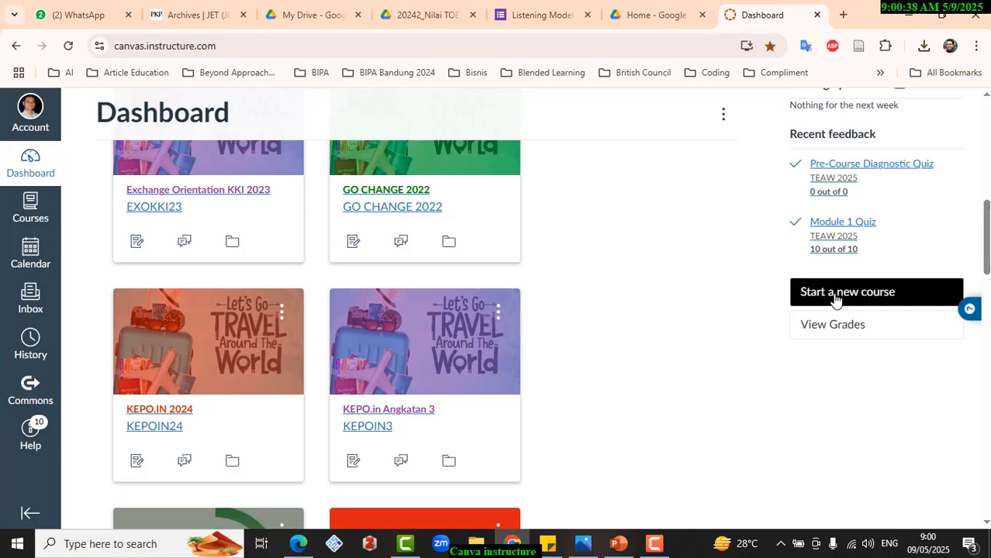
{"action": "left_click", "coordinate": [836, 300]}
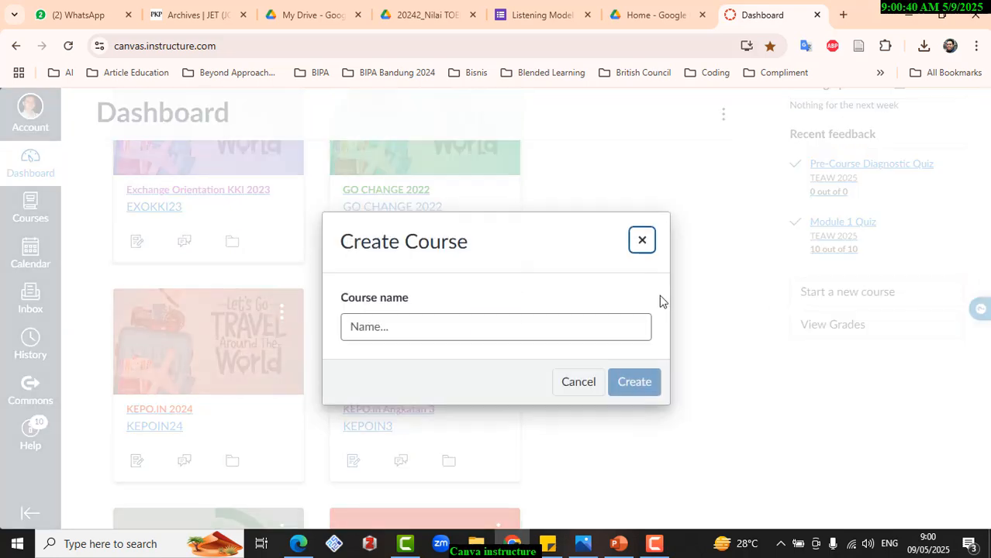
{"action": "left_click", "coordinate": [372, 326]}
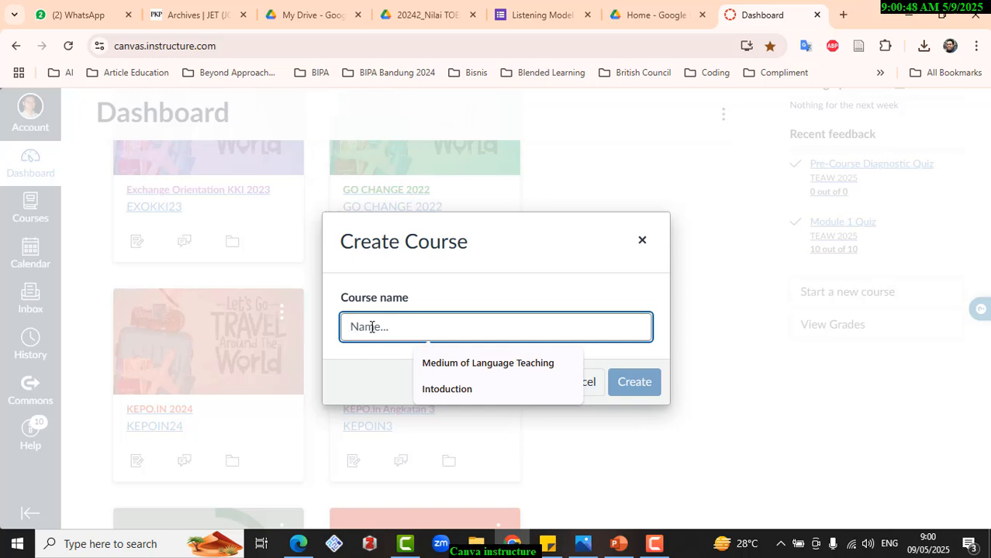
{"action": "type", "text": "TOE"}
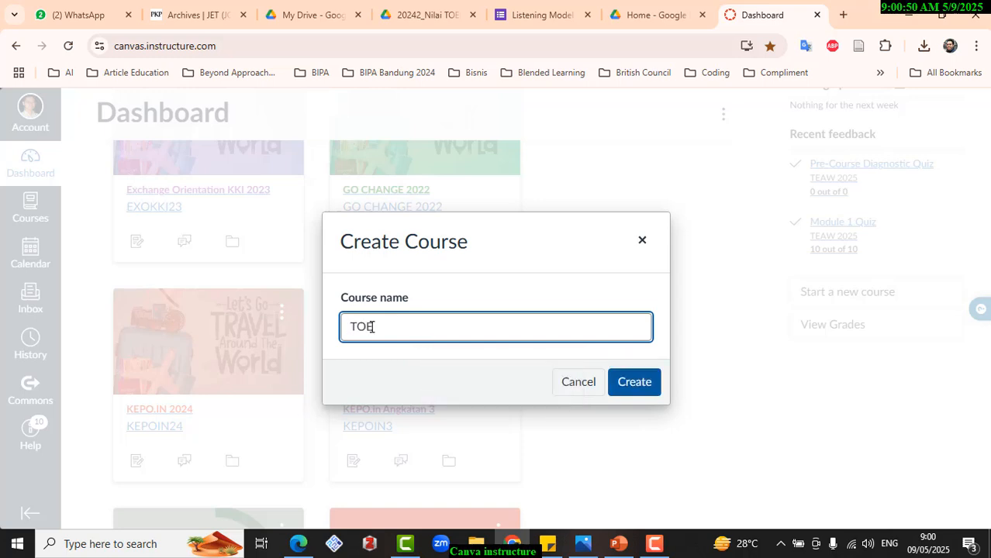
{"action": "type", "text": "FL Introduction"}
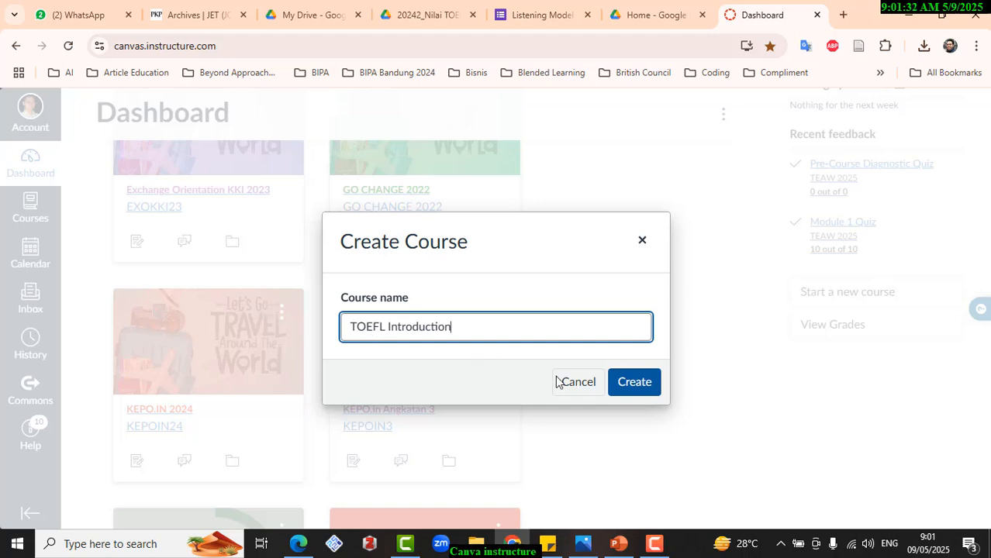
{"action": "left_click", "coordinate": [634, 382]}
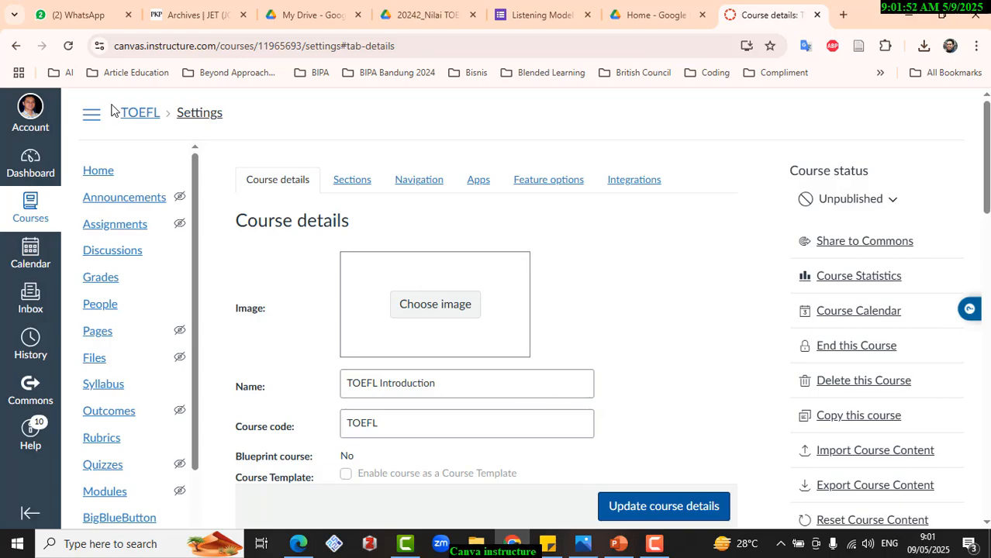
- Capture a screen snippet of the TOEFL course breadcrumb and copy it to the clipboard
{"action": "key", "text": "Print"}
{"action": "left_click_drag", "start_coordinate": [98, 85], "coordinate": [198, 159]}
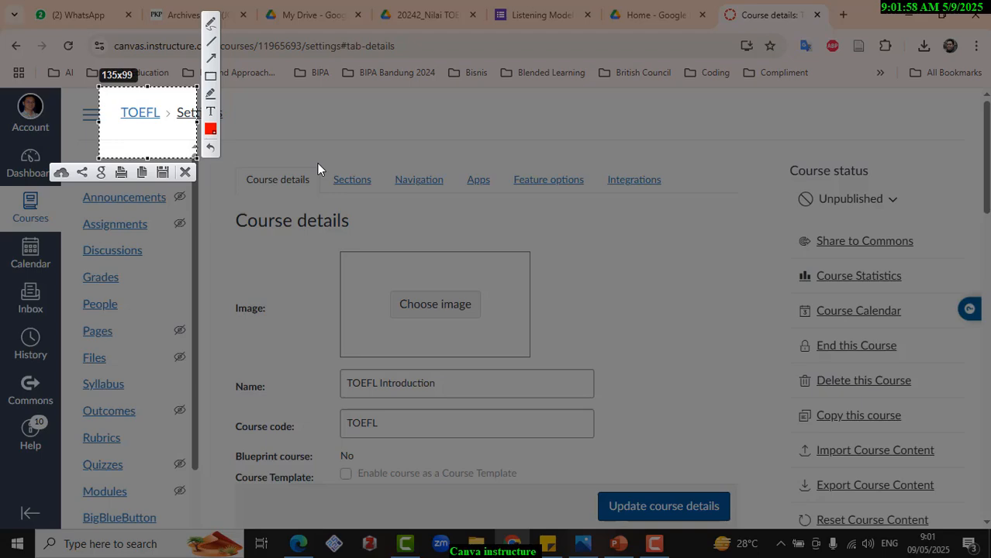
{"action": "key", "text": "ctrl+c"}
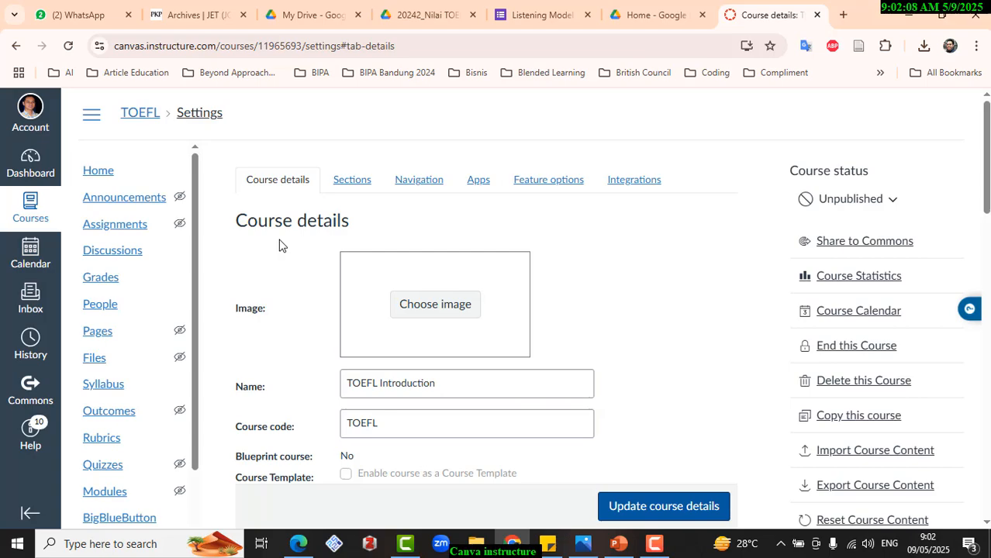
- Capture the Course details heading area, draw a red arrow towards its tab label, and copy the snippet to the clipboard
{"action": "key", "text": "Print"}
{"action": "left_click_drag", "start_coordinate": [226, 153], "coordinate": [418, 264]}
{"action": "left_click", "coordinate": [432, 163]}
{"action": "left_click_drag", "start_coordinate": [233, 208], "coordinate": [267, 198]}
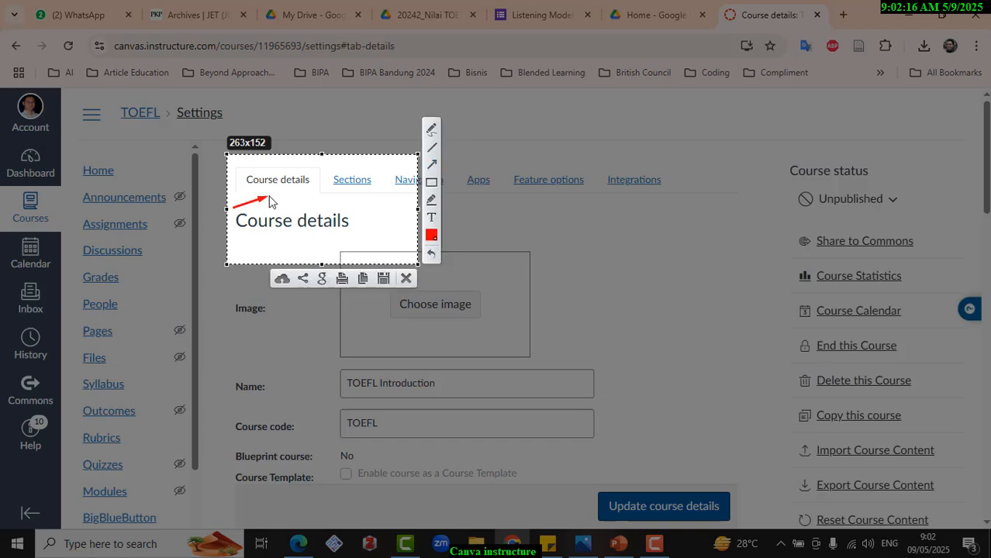
{"action": "key", "text": "ctrl+c"}
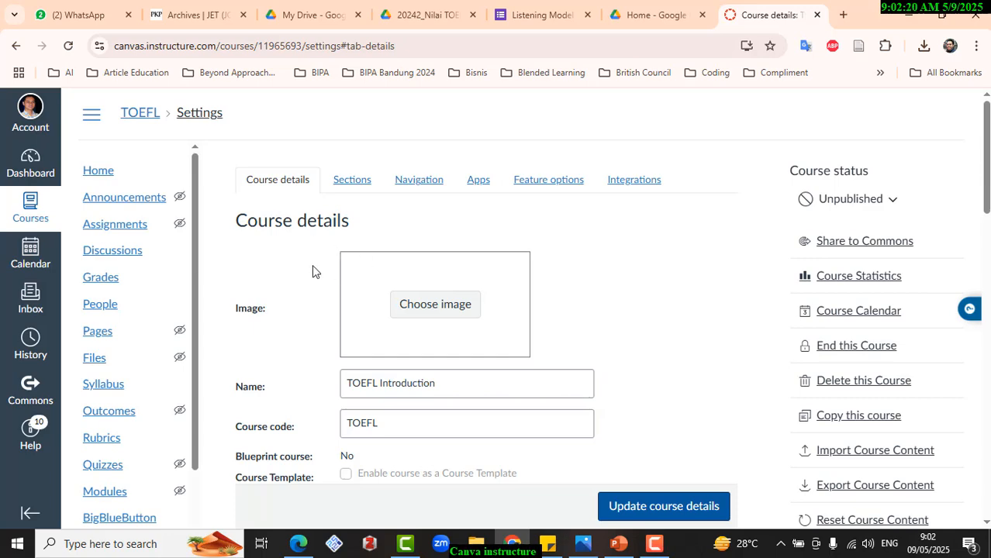
- Upload AvatarMakeUp_1 from the Image folder in Downloads as the course image
{"action": "scroll", "coordinate": [314, 271], "scroll_direction": "down", "scroll_amount": 4}
{"action": "scroll", "coordinate": [312, 266], "scroll_direction": "down", "scroll_amount": 2}
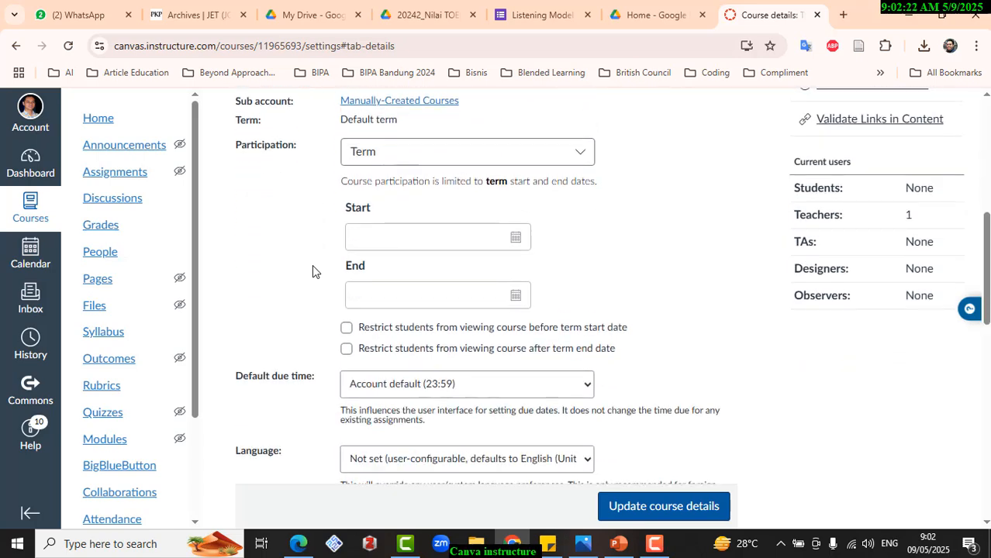
{"action": "scroll", "coordinate": [312, 266], "scroll_direction": "up", "scroll_amount": 6}
{"action": "scroll", "coordinate": [312, 266], "scroll_direction": "down", "scroll_amount": 1}
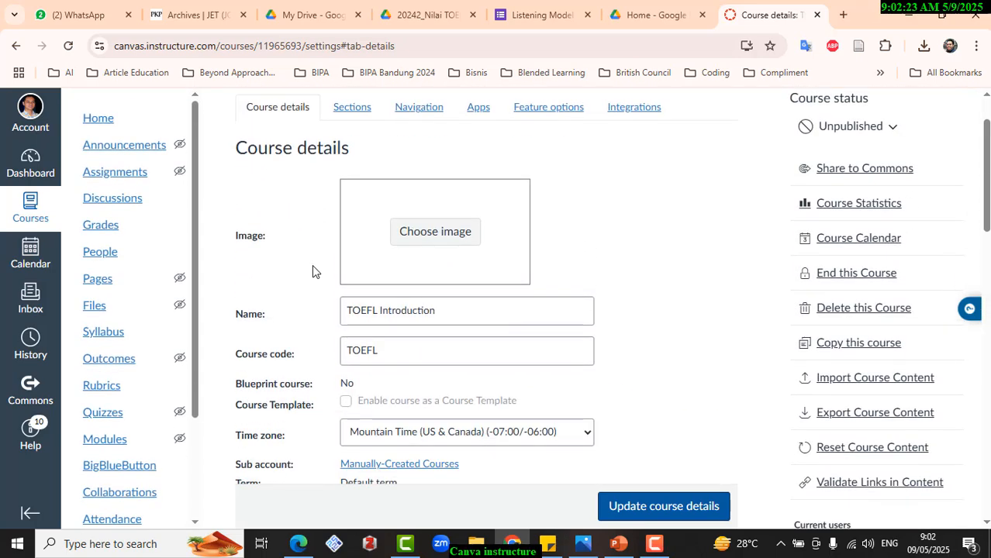
{"action": "left_click", "coordinate": [427, 237]}
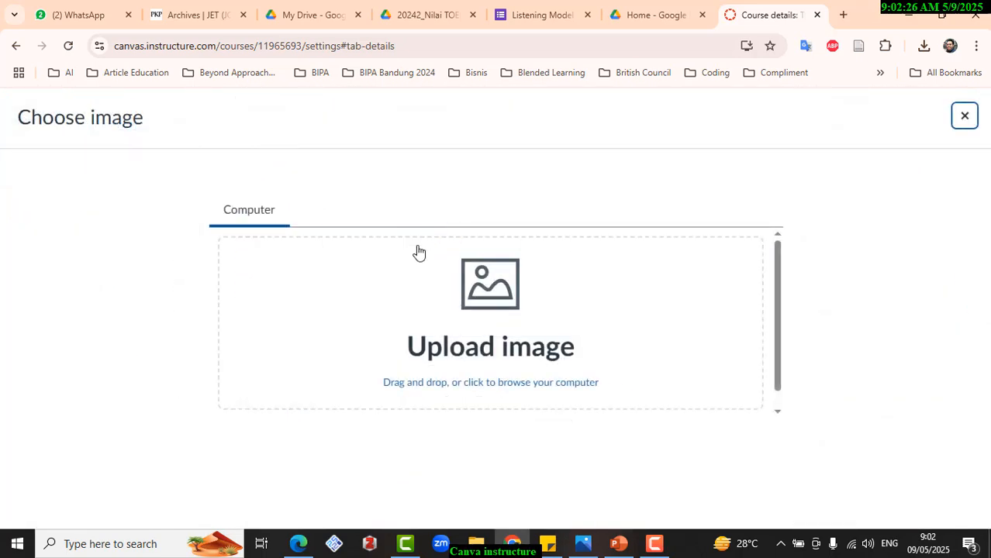
{"action": "left_click", "coordinate": [499, 286]}
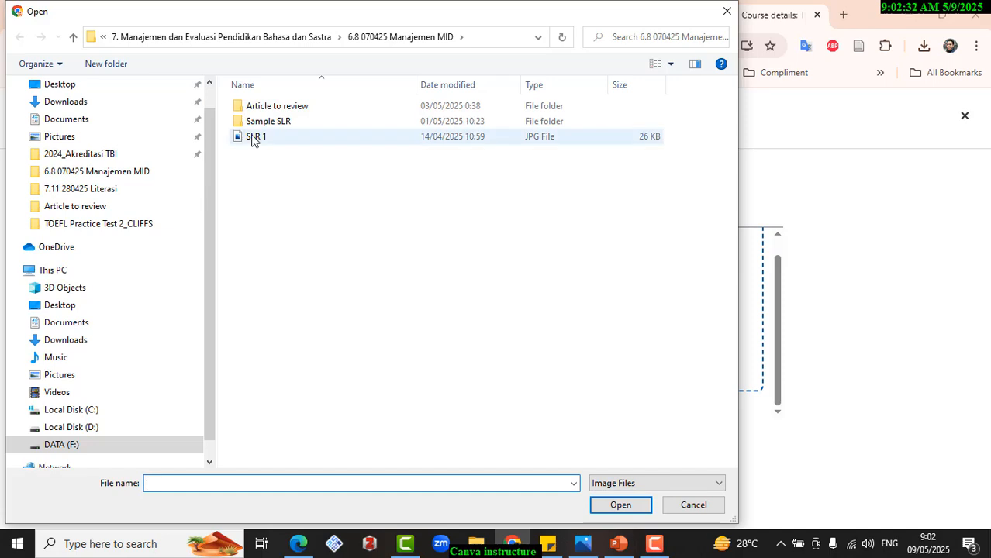
{"action": "left_click_drag", "start_coordinate": [210, 189], "coordinate": [209, 168]}
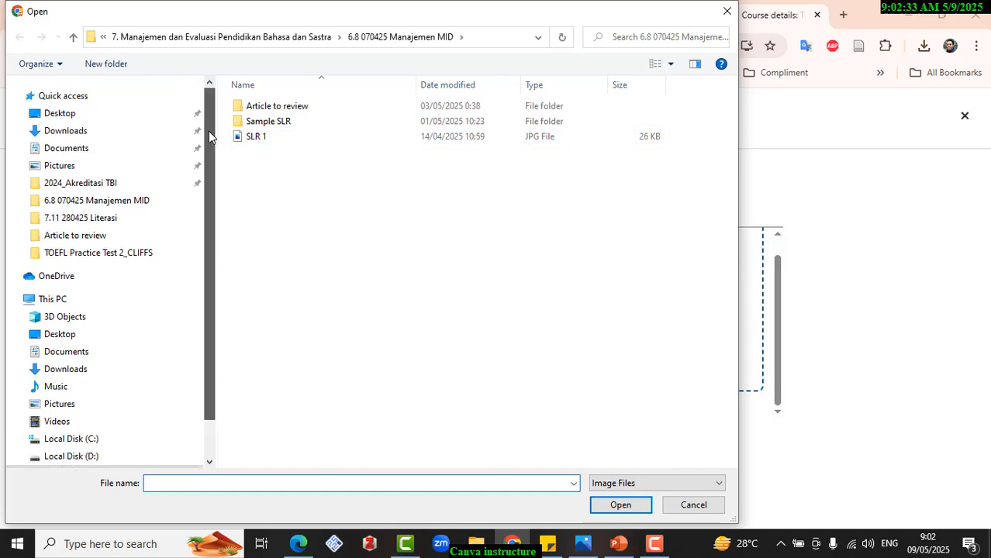
{"action": "left_click", "coordinate": [124, 132]}
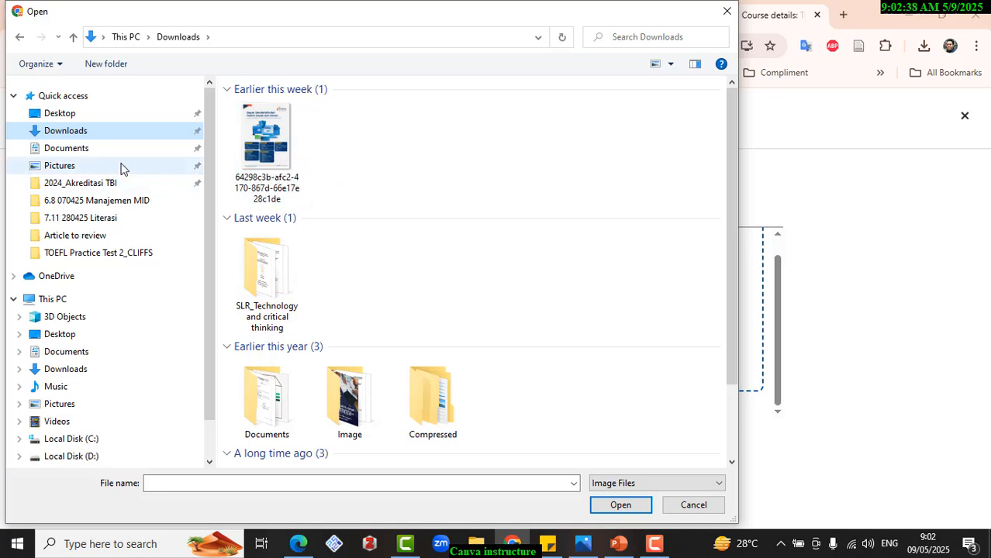
{"action": "scroll", "coordinate": [344, 255], "scroll_direction": "down", "scroll_amount": 2}
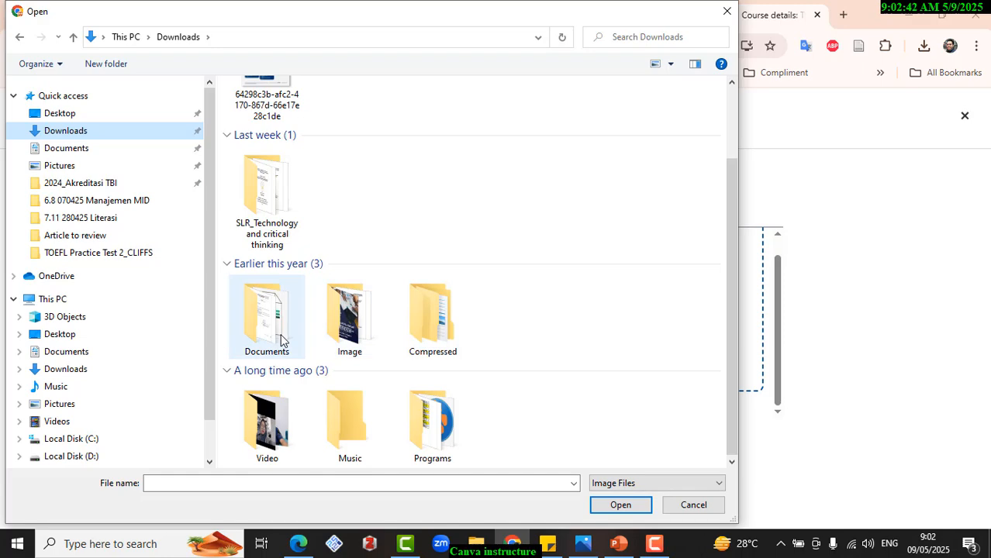
{"action": "left_click", "coordinate": [341, 322]}
{"action": "double_click", "coordinate": [341, 322]}
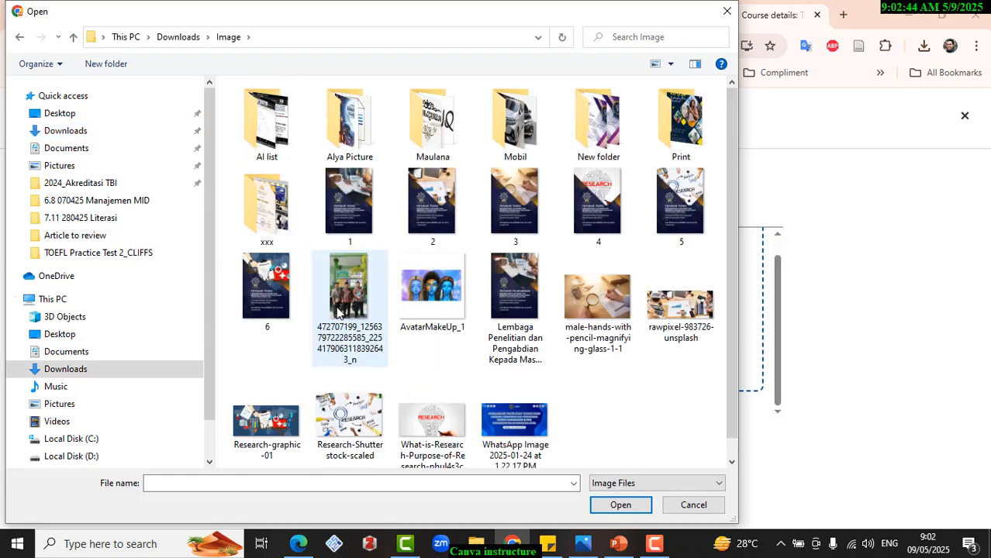
{"action": "double_click", "coordinate": [423, 299]}
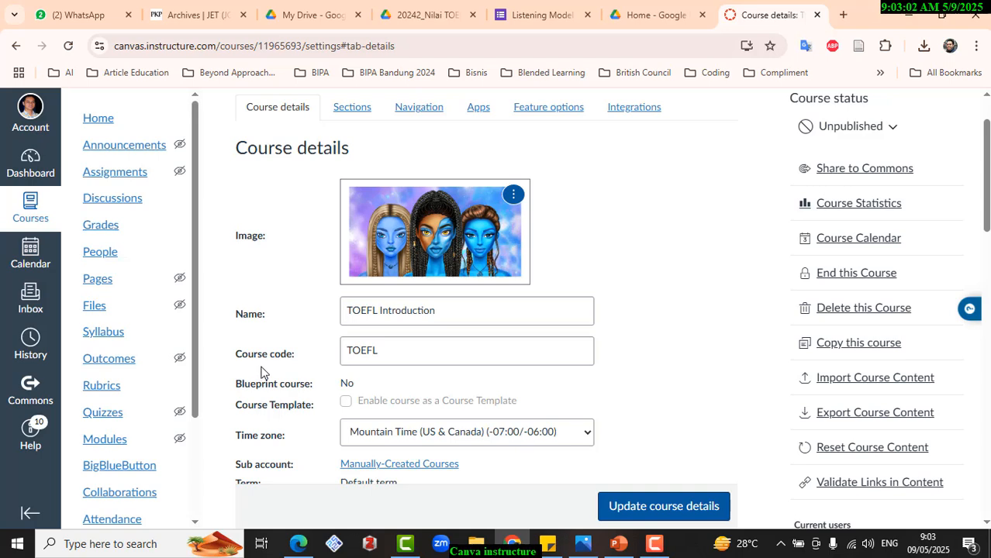
- Set the course code to TOEFL125
{"action": "left_click", "coordinate": [387, 349]}
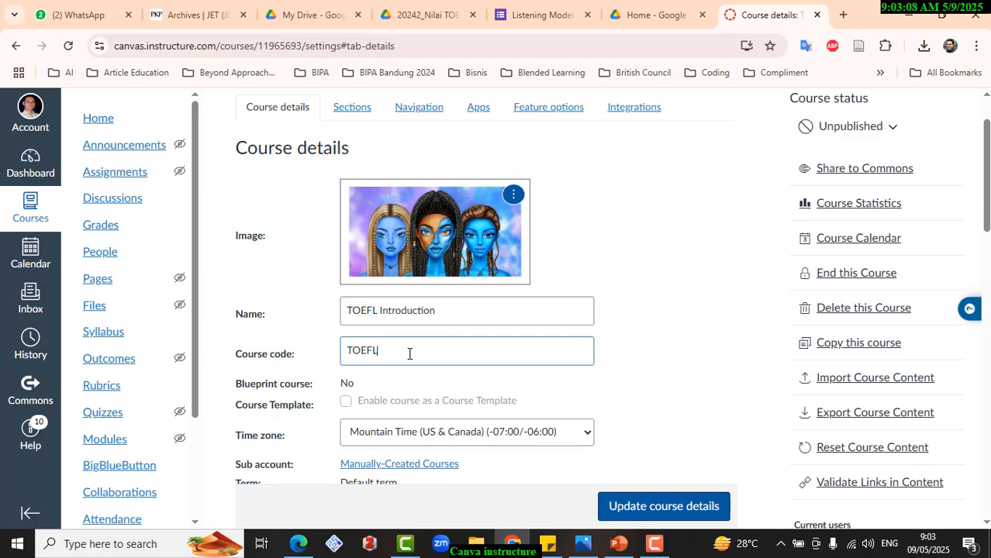
{"action": "type", "text": "125"}
- Set the course time zone to Jakarta (+07:00)
{"action": "scroll", "coordinate": [393, 355], "scroll_direction": "down", "scroll_amount": 3}
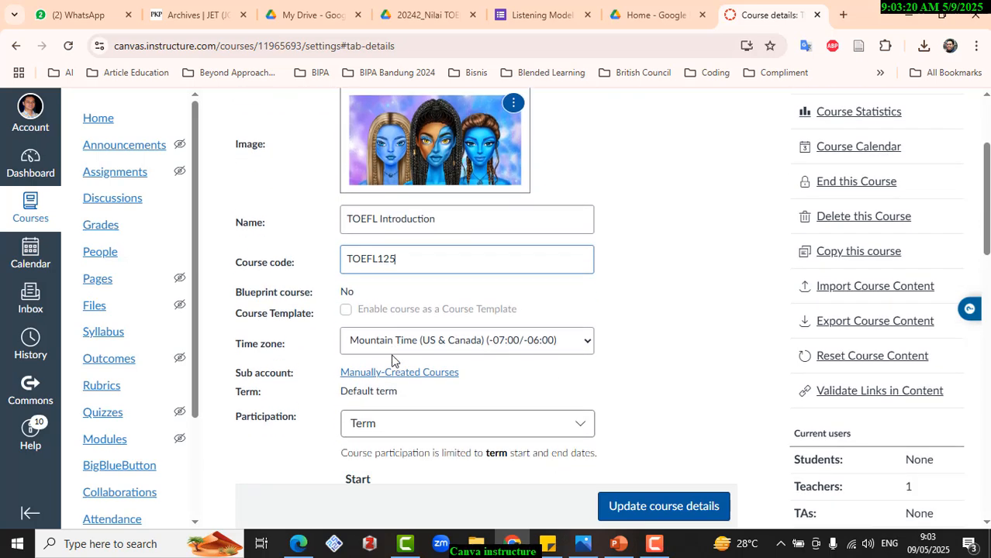
{"action": "left_click", "coordinate": [417, 290]}
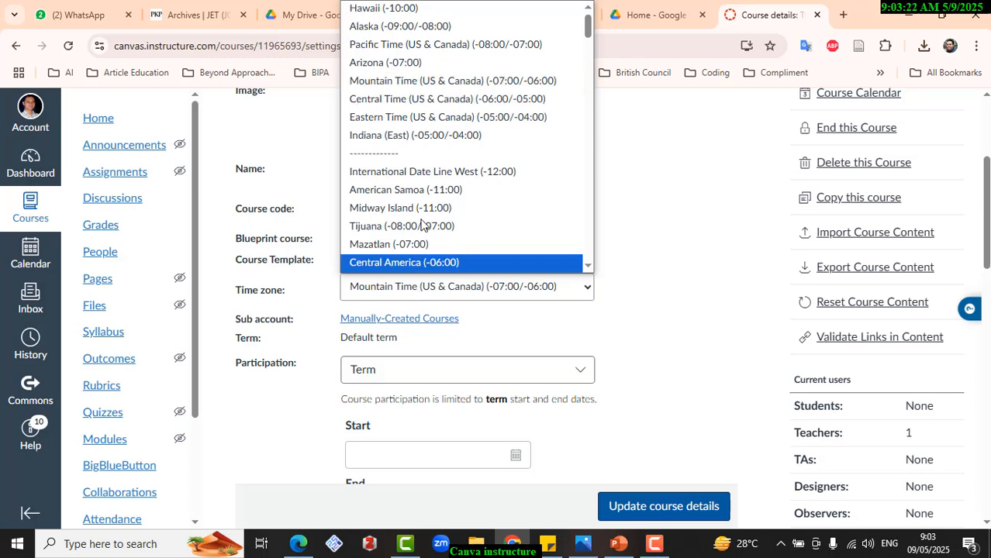
{"action": "scroll", "coordinate": [438, 202], "scroll_direction": "down", "scroll_amount": 10}
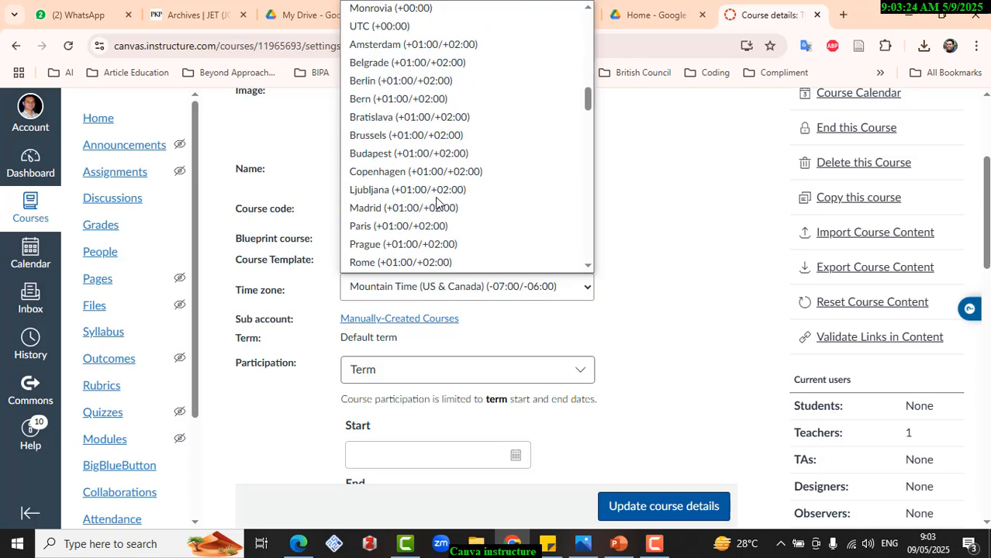
{"action": "scroll", "coordinate": [436, 202], "scroll_direction": "down", "scroll_amount": 10}
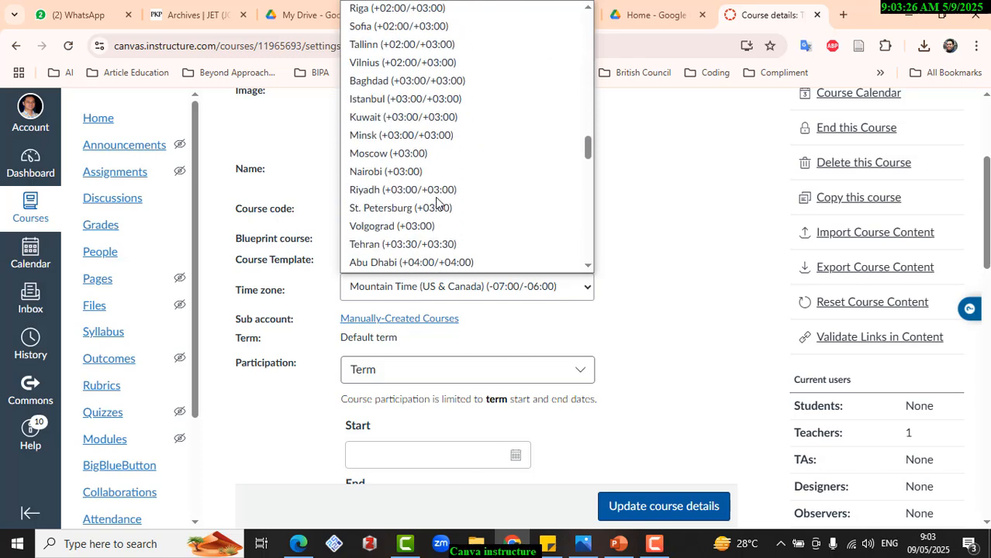
{"action": "scroll", "coordinate": [436, 203], "scroll_direction": "down", "scroll_amount": 10}
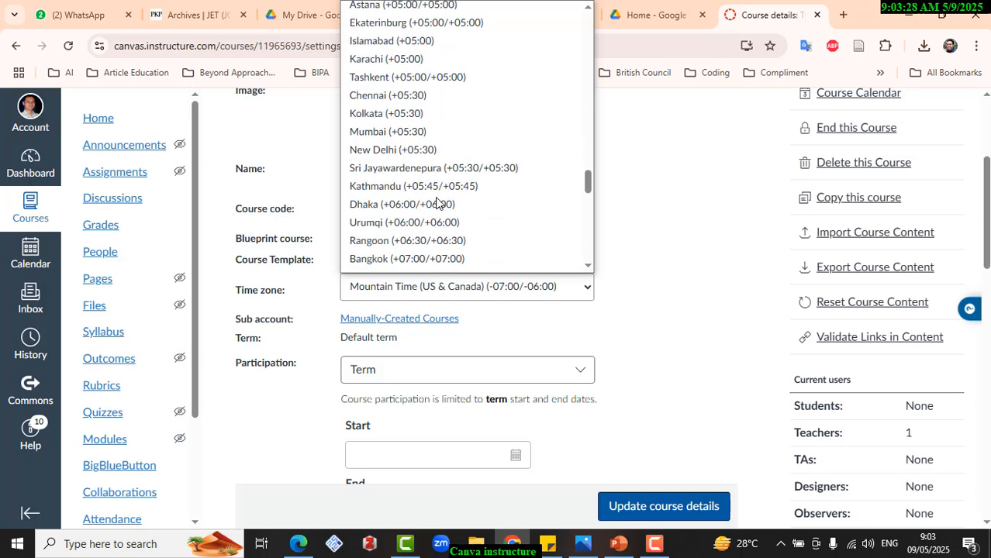
{"action": "scroll", "coordinate": [436, 202], "scroll_direction": "down", "scroll_amount": 1}
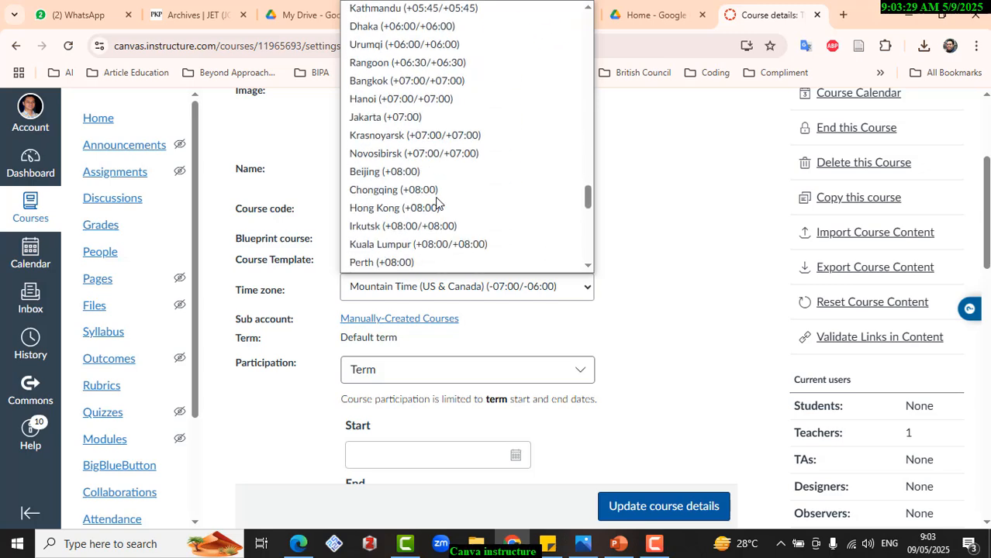
{"action": "left_click", "coordinate": [416, 121]}
- Change the course participation setting to Course
{"action": "scroll", "coordinate": [453, 339], "scroll_direction": "down", "scroll_amount": 1}
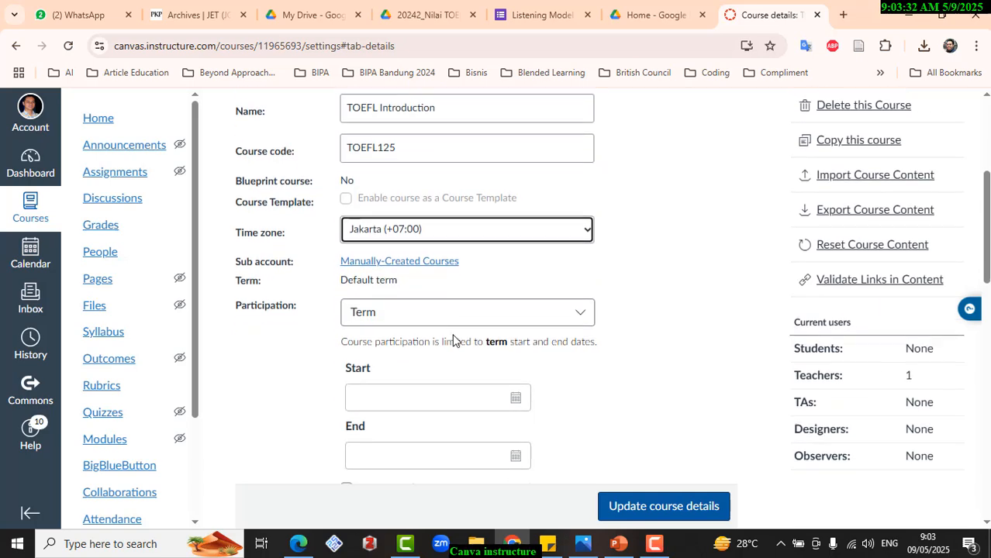
{"action": "scroll", "coordinate": [449, 334], "scroll_direction": "down", "scroll_amount": 1}
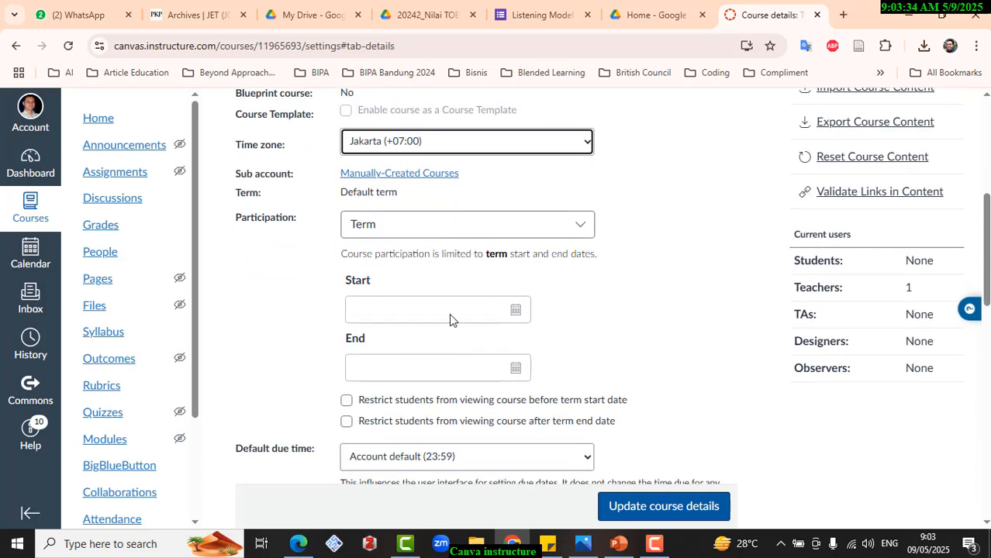
{"action": "left_click", "coordinate": [450, 314]}
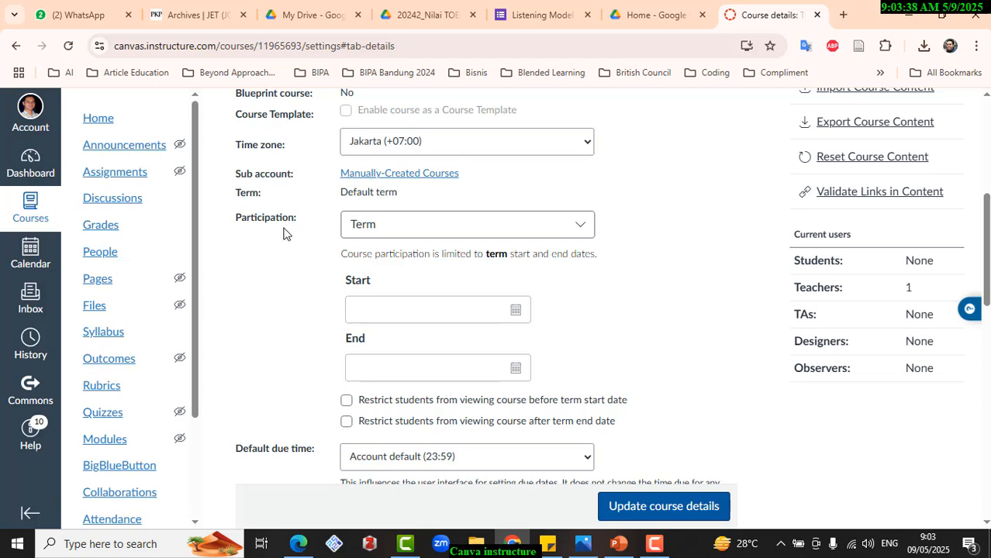
{"action": "left_click", "coordinate": [405, 228]}
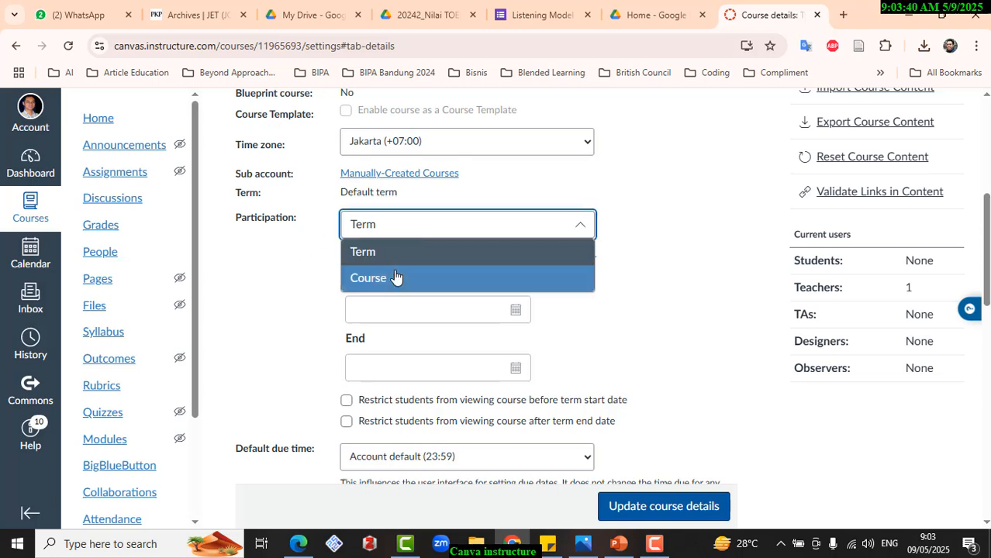
- Set the course participation start date to 1 Jun 2025
{"action": "scroll", "coordinate": [402, 299], "scroll_direction": "down", "scroll_amount": 2}
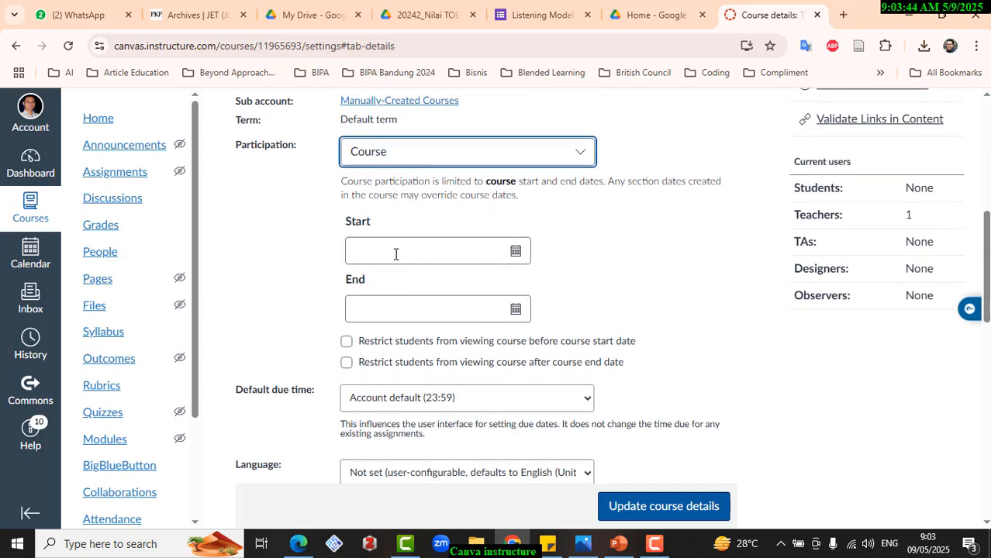
{"action": "left_click", "coordinate": [396, 252]}
{"action": "left_click", "coordinate": [514, 252]}
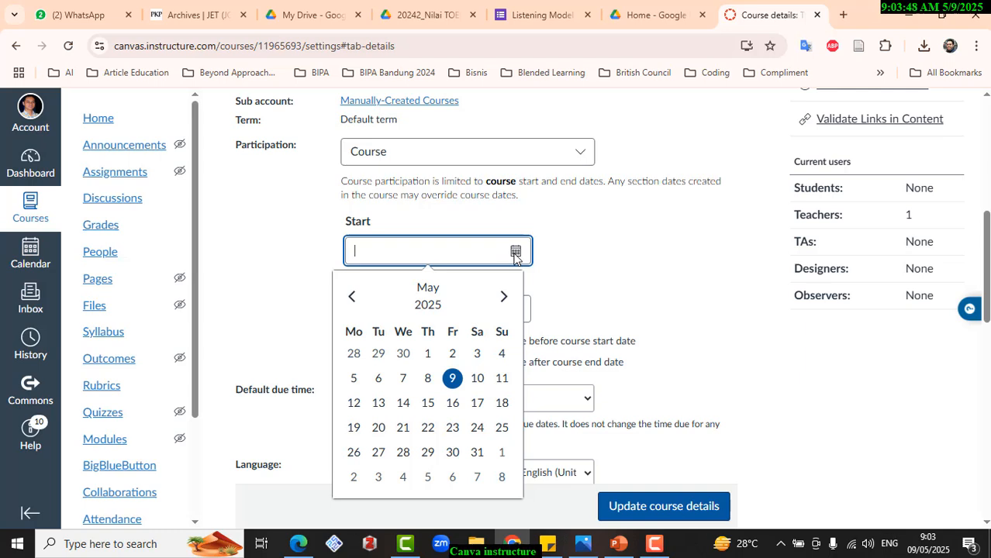
{"action": "left_click", "coordinate": [503, 297]}
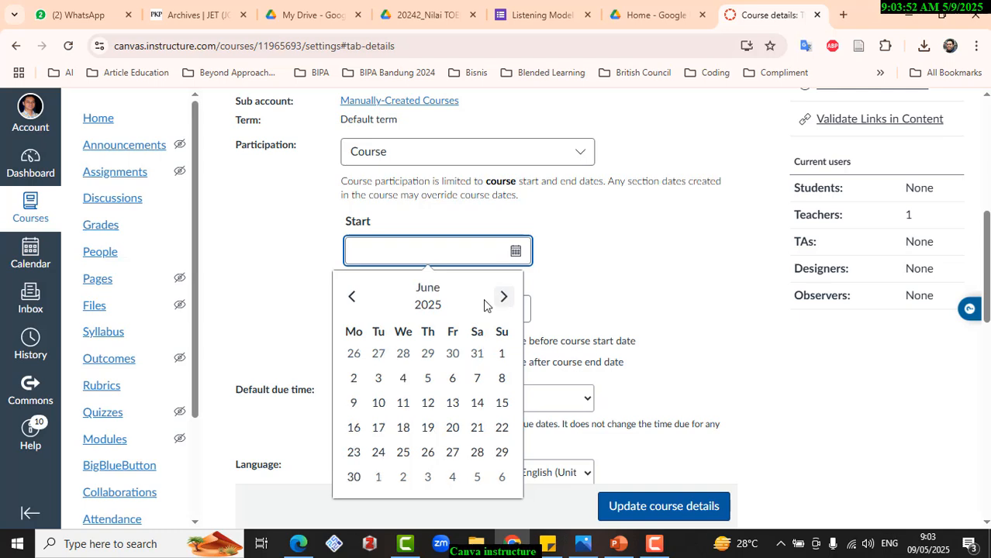
{"action": "left_click", "coordinate": [502, 354]}
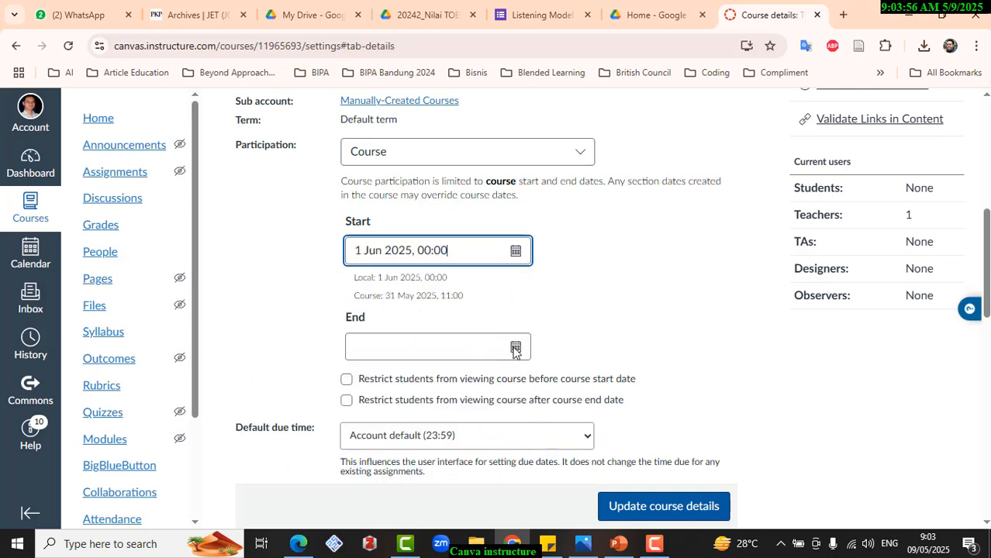
- Set the course participation end date to 30 Jun 2025
{"action": "left_click", "coordinate": [516, 348]}
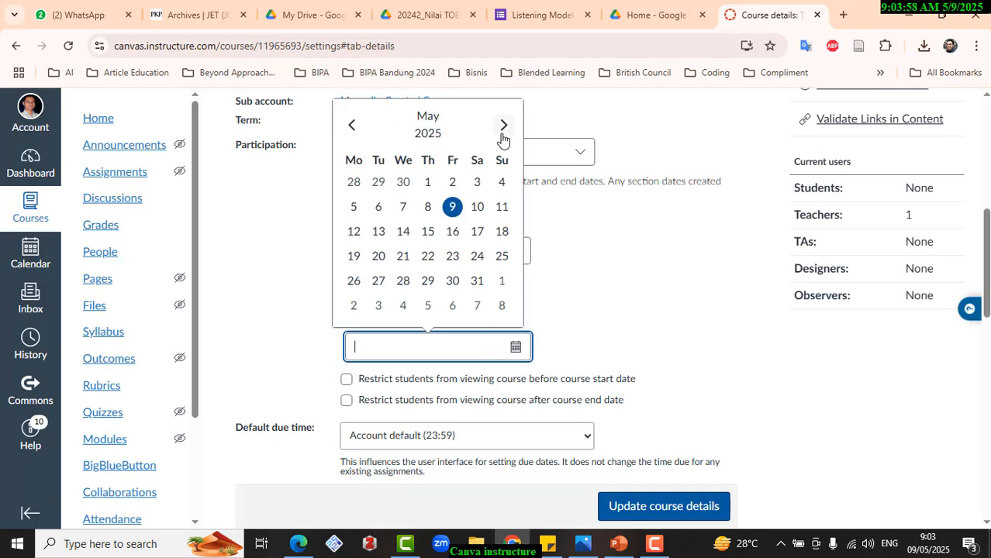
{"action": "left_click", "coordinate": [503, 127]}
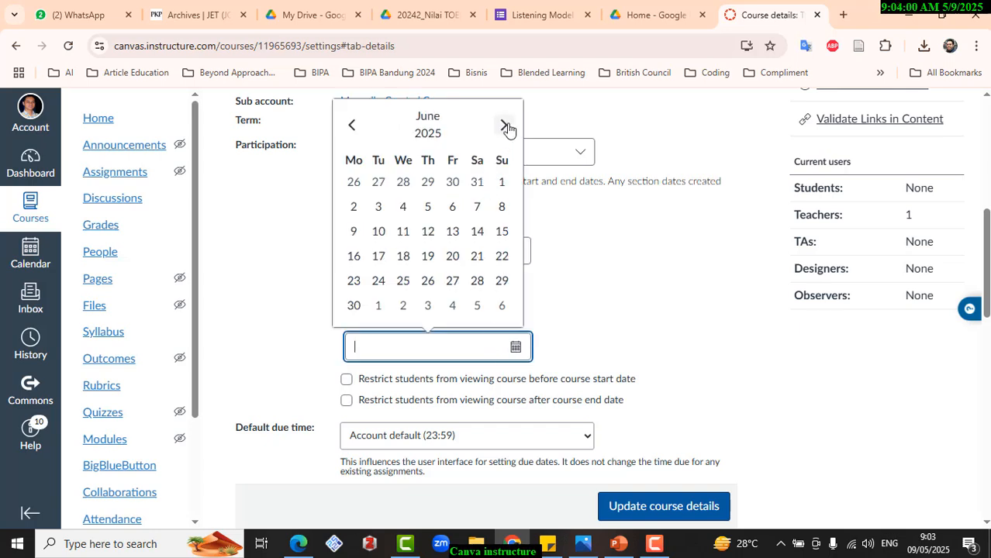
{"action": "left_click", "coordinate": [353, 306]}
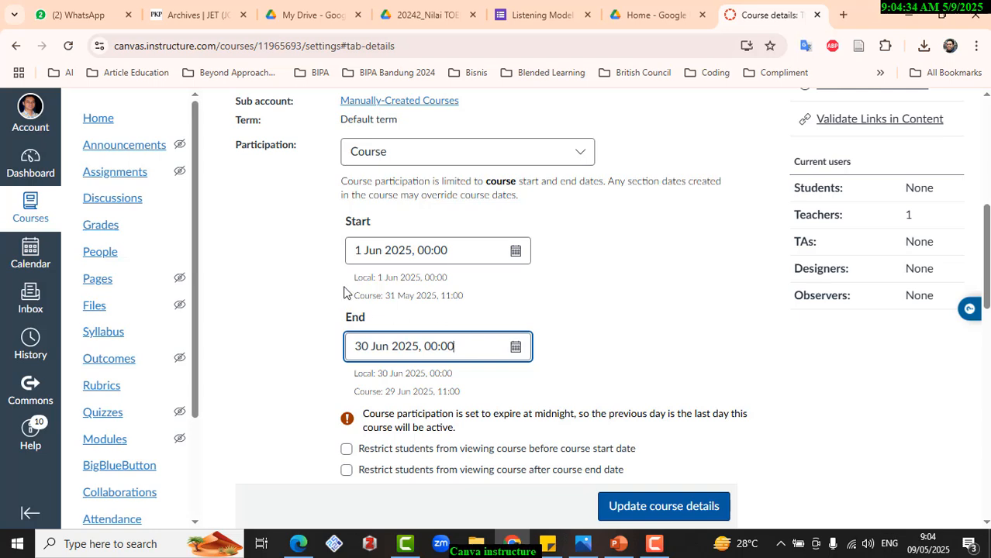
{"action": "scroll", "coordinate": [564, 298], "scroll_direction": "down", "scroll_amount": 1}
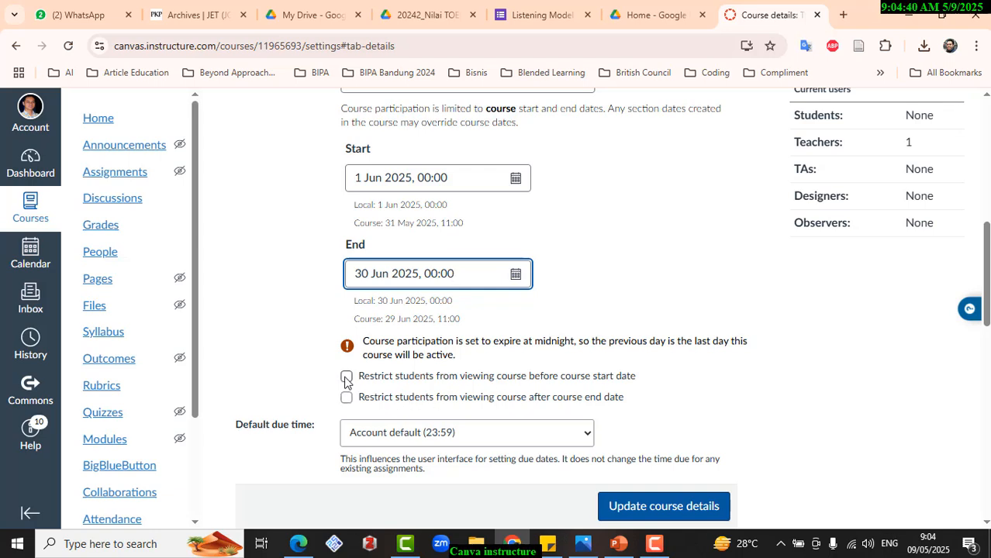
{"action": "key", "text": "Print"}
{"action": "left_click_drag", "start_coordinate": [315, 356], "coordinate": [666, 426]}
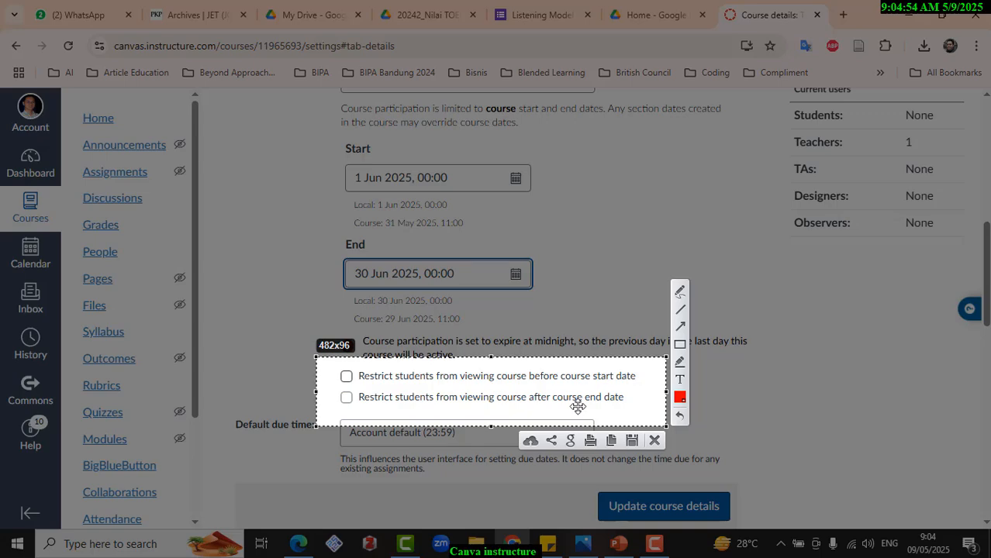
{"action": "key", "text": "Escape"}
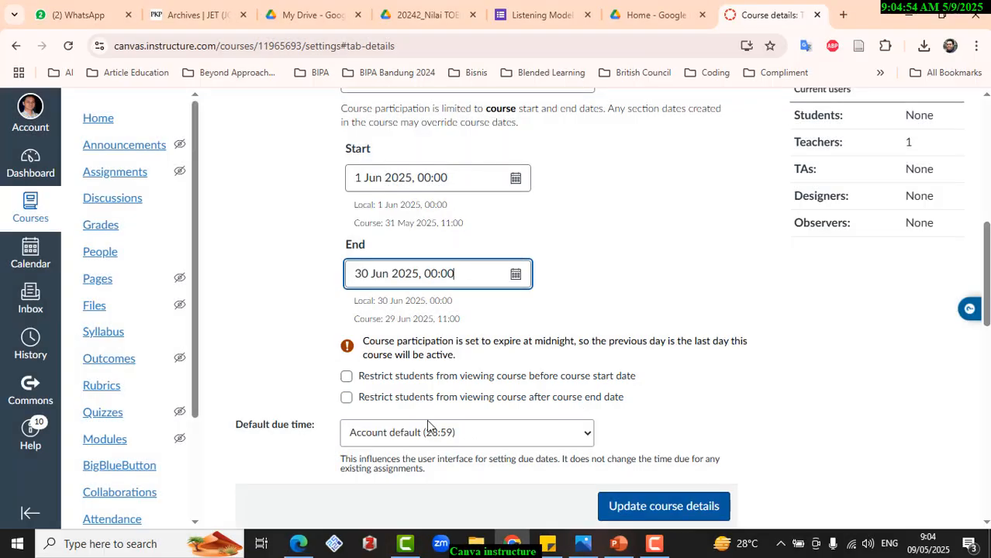
- Restrict students from viewing the course both before the course start date and after the course end date
{"action": "left_click", "coordinate": [347, 379]}
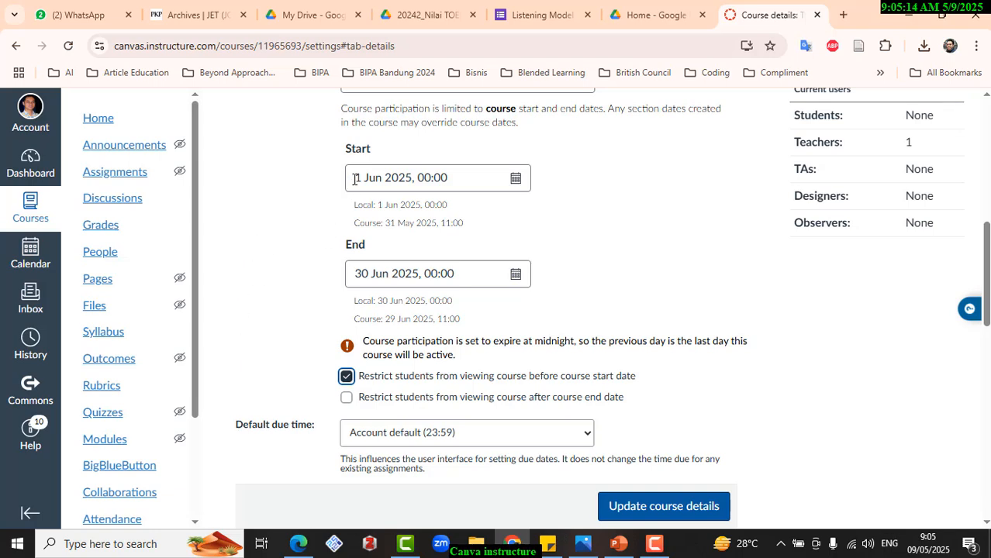
{"action": "left_click", "coordinate": [346, 399]}
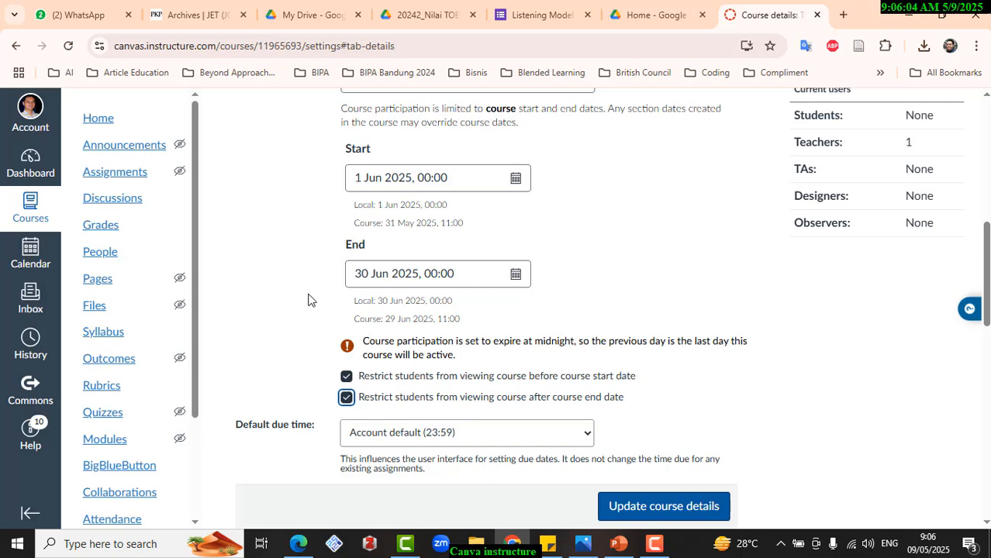
- Examine the remaining course detail settings, from default due time and language down to the enrolment and discussion options
{"action": "scroll", "coordinate": [293, 298], "scroll_direction": "down", "scroll_amount": 3}
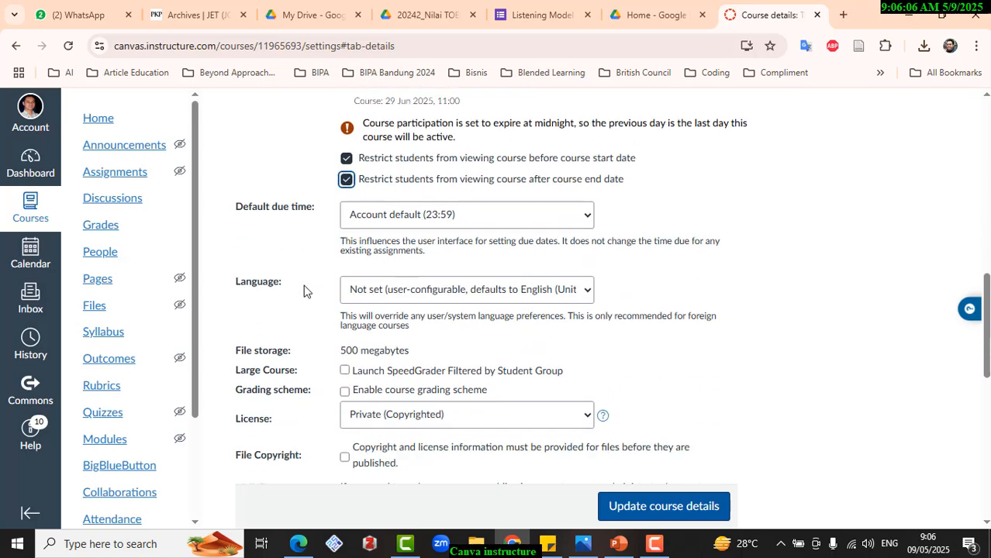
{"action": "scroll", "coordinate": [295, 295], "scroll_direction": "down", "scroll_amount": 3}
{"action": "scroll", "coordinate": [304, 290], "scroll_direction": "down", "scroll_amount": 1}
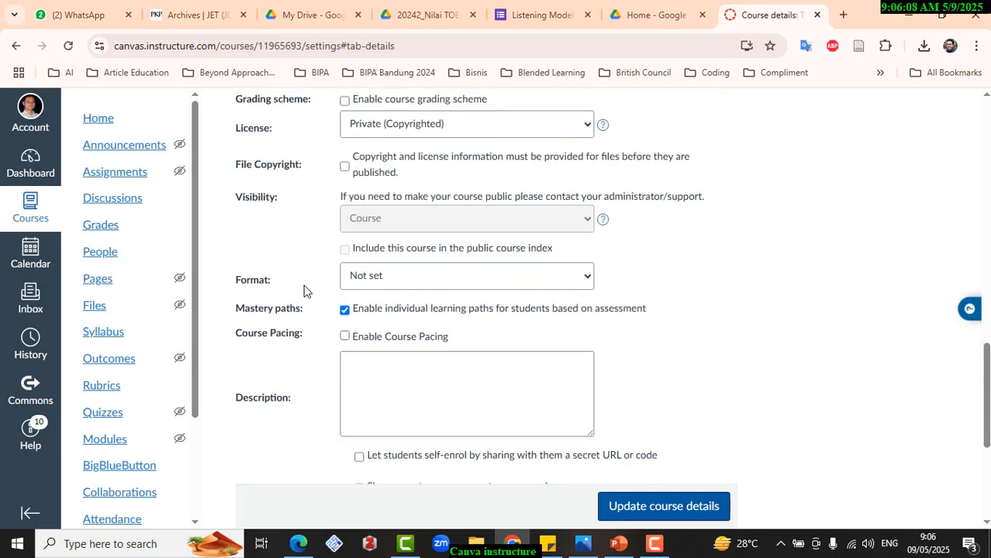
{"action": "scroll", "coordinate": [306, 288], "scroll_direction": "up", "scroll_amount": 4}
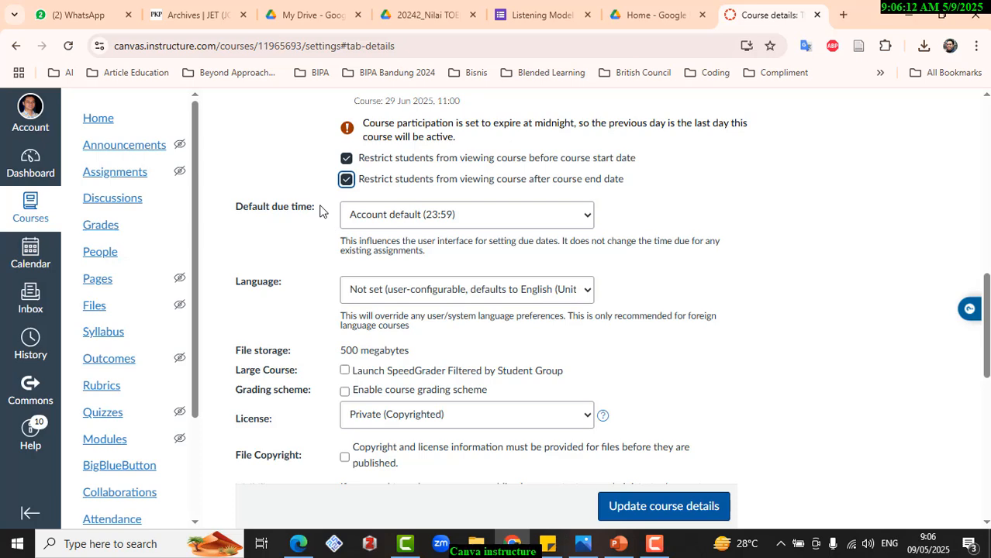
{"action": "scroll", "coordinate": [319, 211], "scroll_direction": "up", "scroll_amount": 2}
{"action": "scroll", "coordinate": [323, 211], "scroll_direction": "down", "scroll_amount": 2}
{"action": "scroll", "coordinate": [321, 211], "scroll_direction": "down", "scroll_amount": 1}
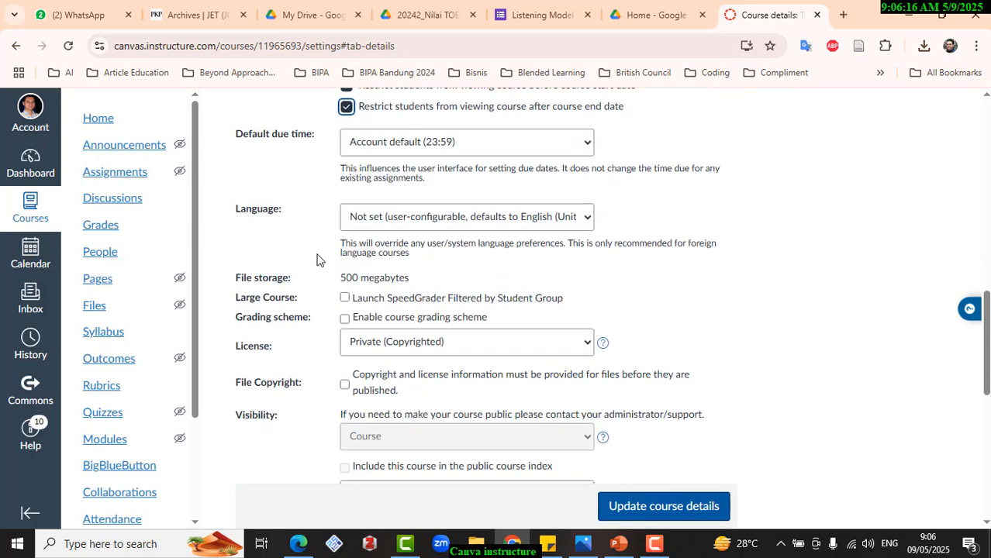
{"action": "scroll", "coordinate": [317, 259], "scroll_direction": "down", "scroll_amount": 5}
{"action": "scroll", "coordinate": [317, 259], "scroll_direction": "down", "scroll_amount": 2}
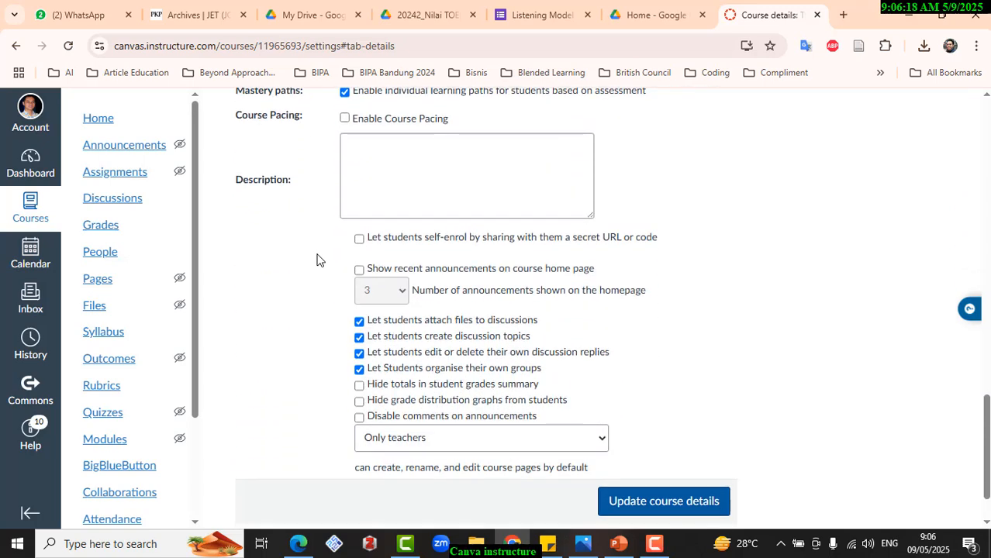
{"action": "scroll", "coordinate": [317, 258], "scroll_direction": "up", "scroll_amount": 2}
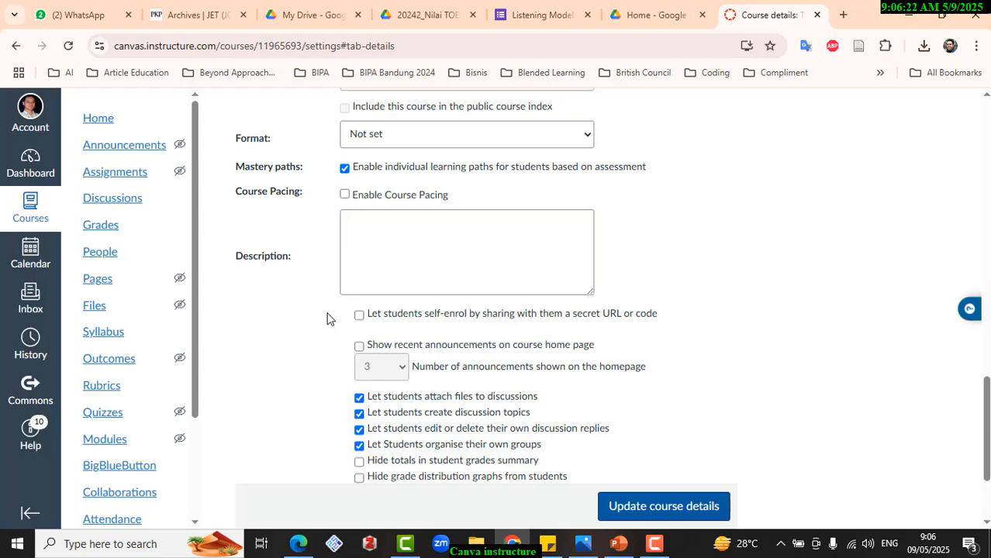
{"action": "key", "text": "Print"}
{"action": "left_click_drag", "start_coordinate": [318, 275], "coordinate": [694, 362]}
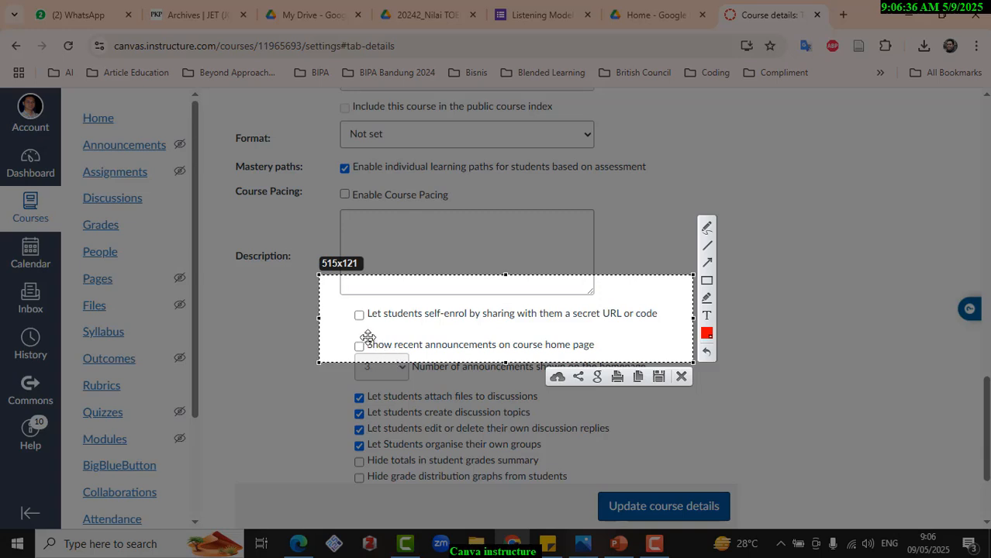
{"action": "key", "text": "Escape"}
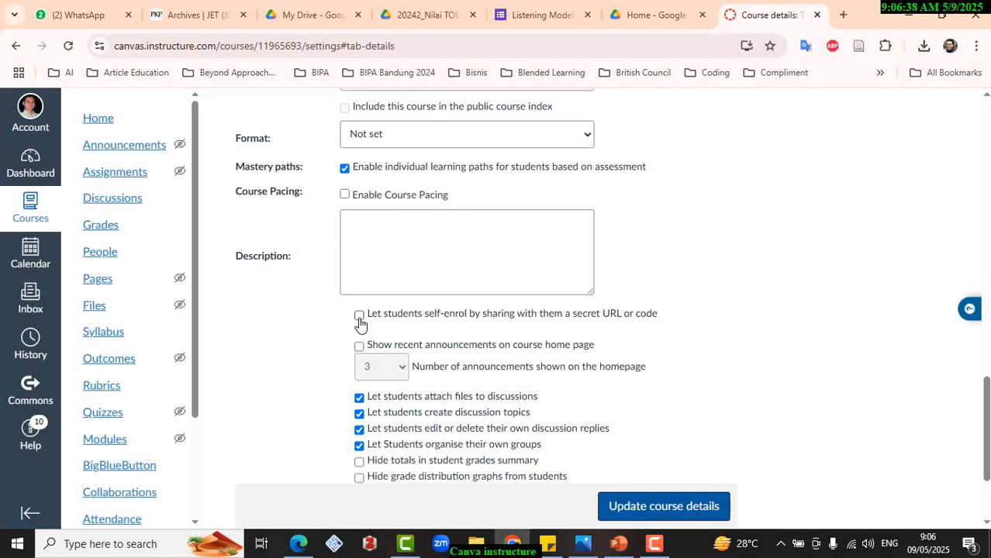
- Let students self-enrol through a secret URL or code, and save the updated course details
{"action": "left_click", "coordinate": [360, 316]}
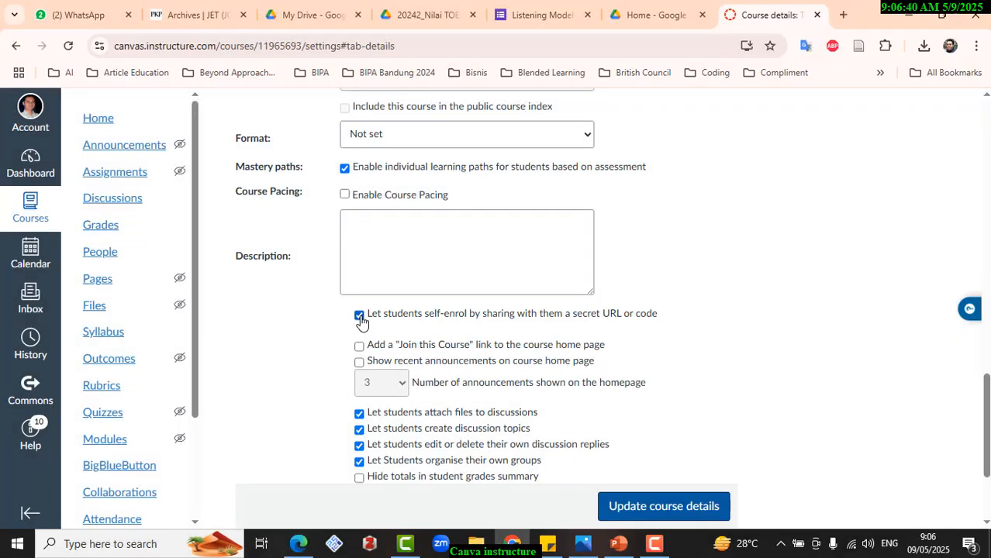
{"action": "left_click", "coordinate": [360, 317]}
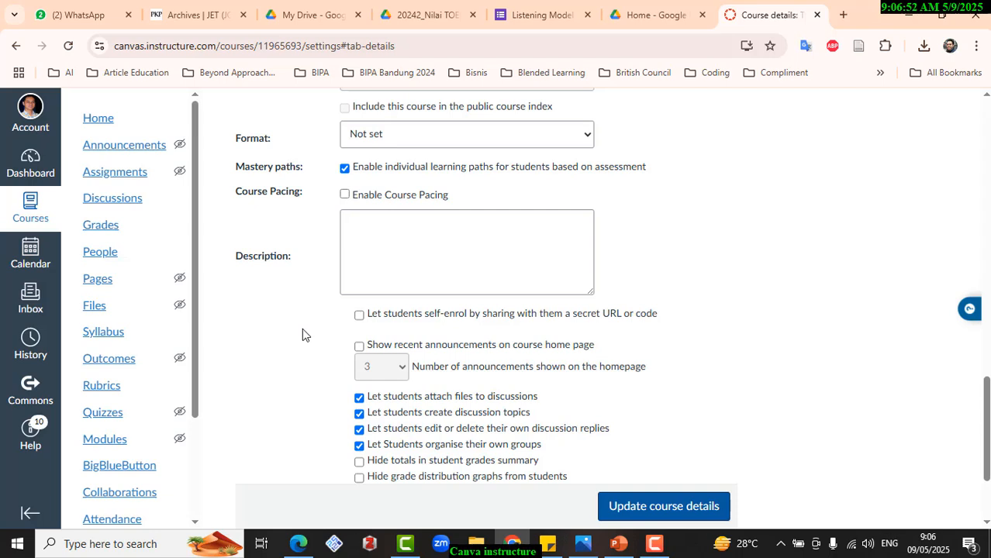
{"action": "left_click", "coordinate": [359, 316]}
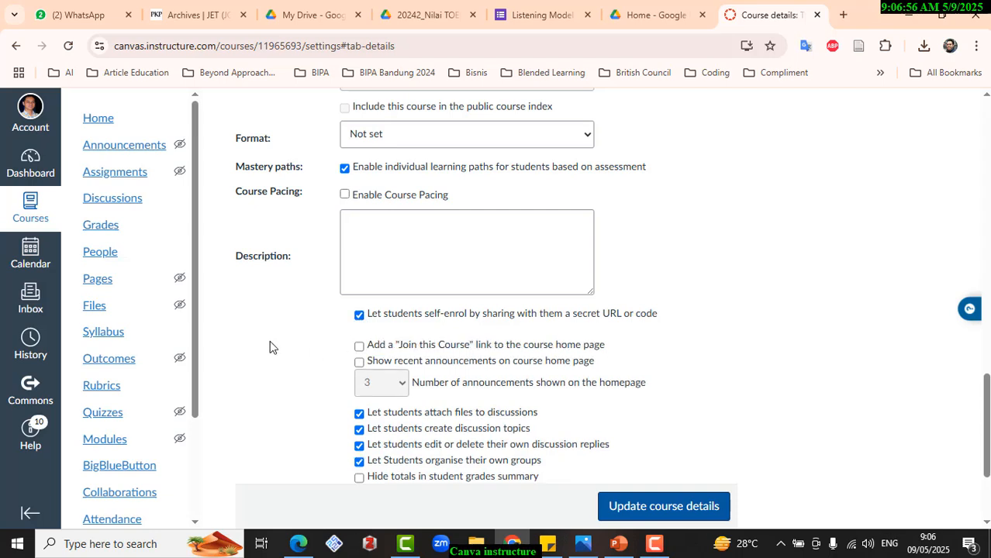
{"action": "scroll", "coordinate": [357, 415], "scroll_direction": "down", "scroll_amount": 3}
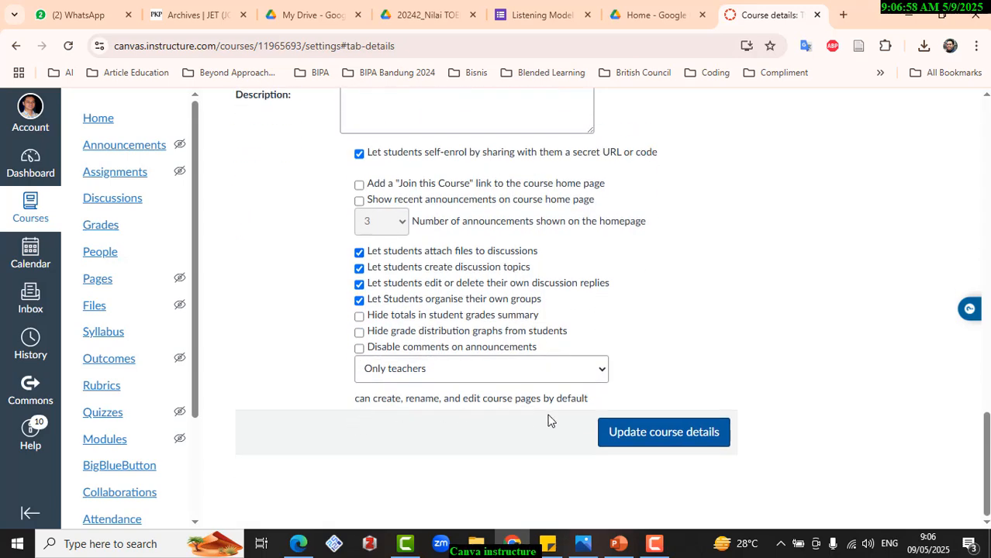
{"action": "left_click", "coordinate": [642, 435]}
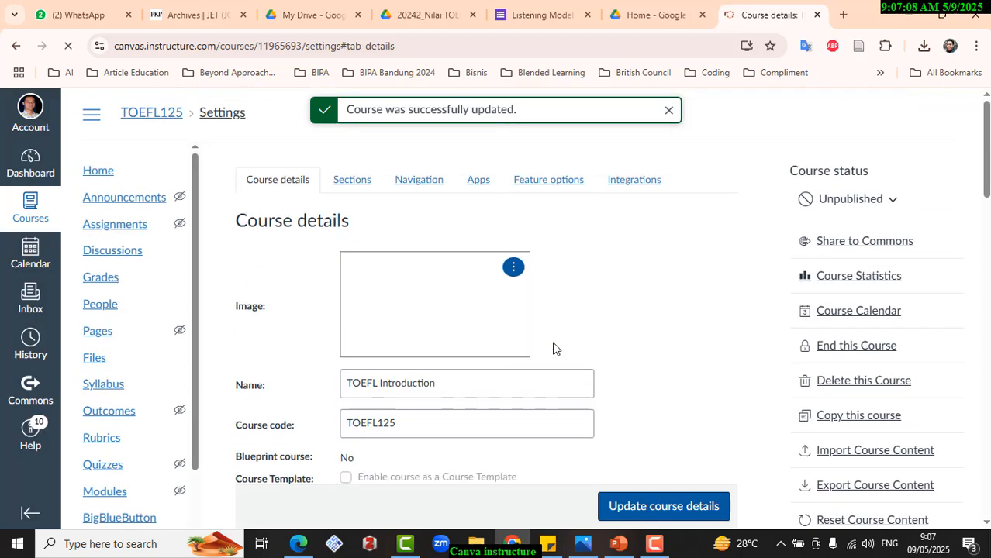
- Examine the self-enrolment URL and join code in the saved course details
{"action": "scroll", "coordinate": [553, 348], "scroll_direction": "down", "scroll_amount": 9}
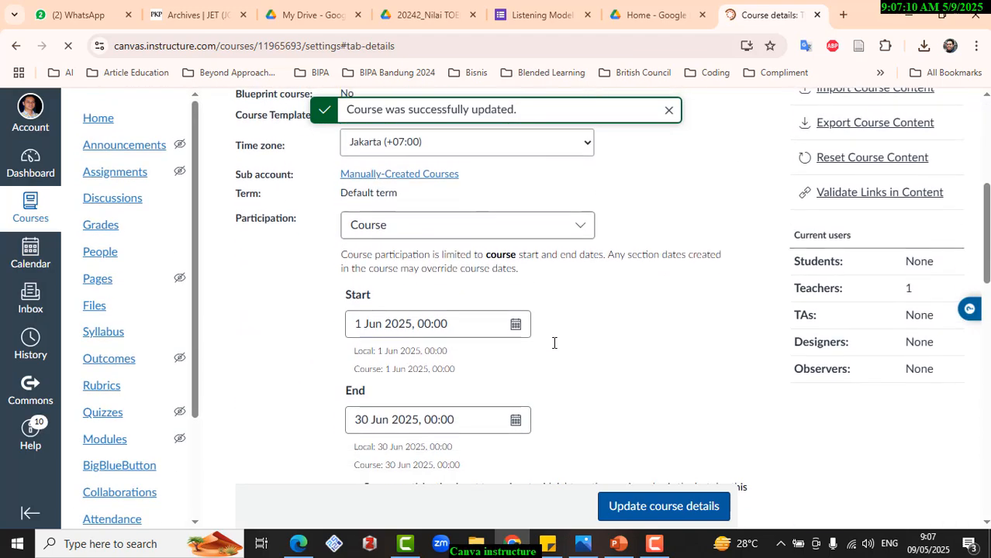
{"action": "scroll", "coordinate": [553, 343], "scroll_direction": "down", "scroll_amount": 6}
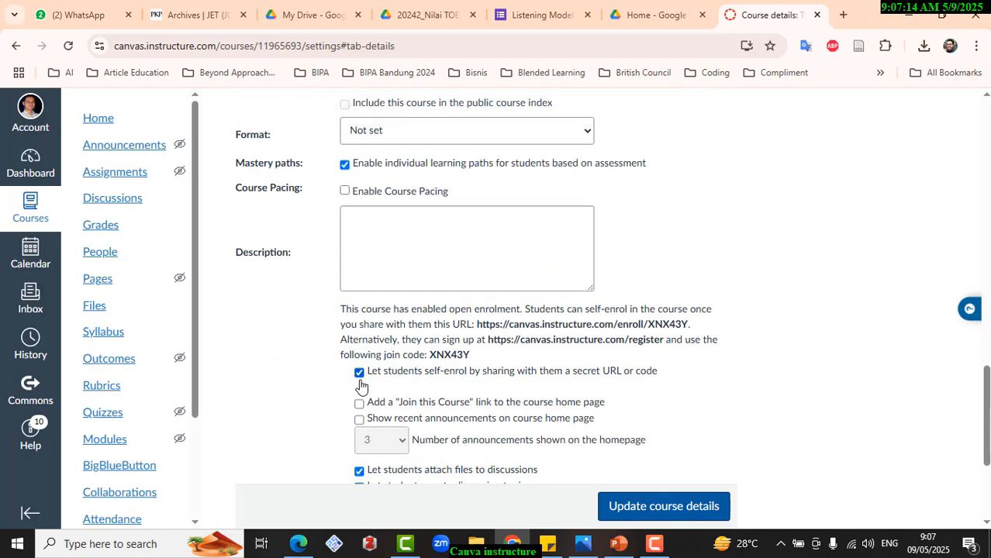
{"action": "key", "text": "Print"}
{"action": "left_click_drag", "start_coordinate": [284, 258], "coordinate": [783, 404]}
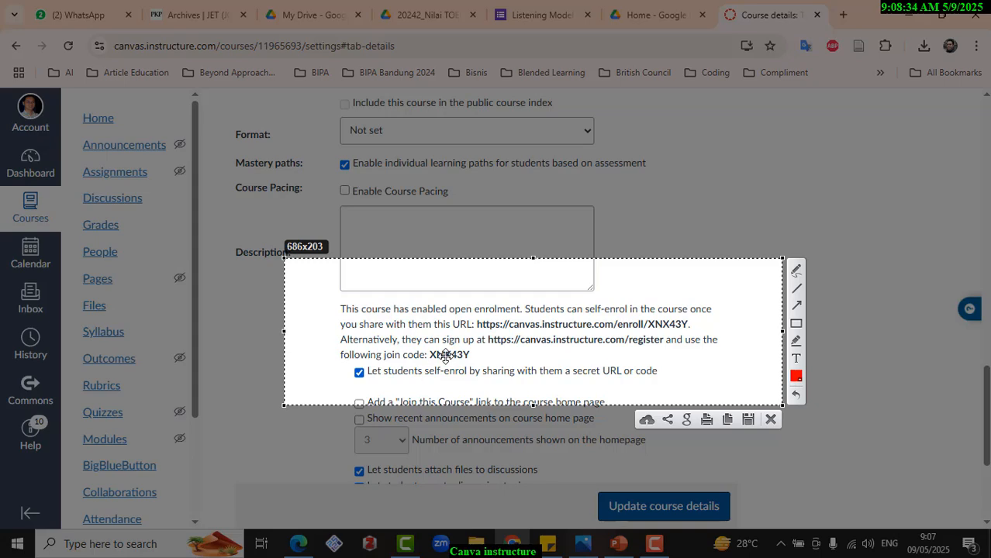
{"action": "key", "text": "Escape"}
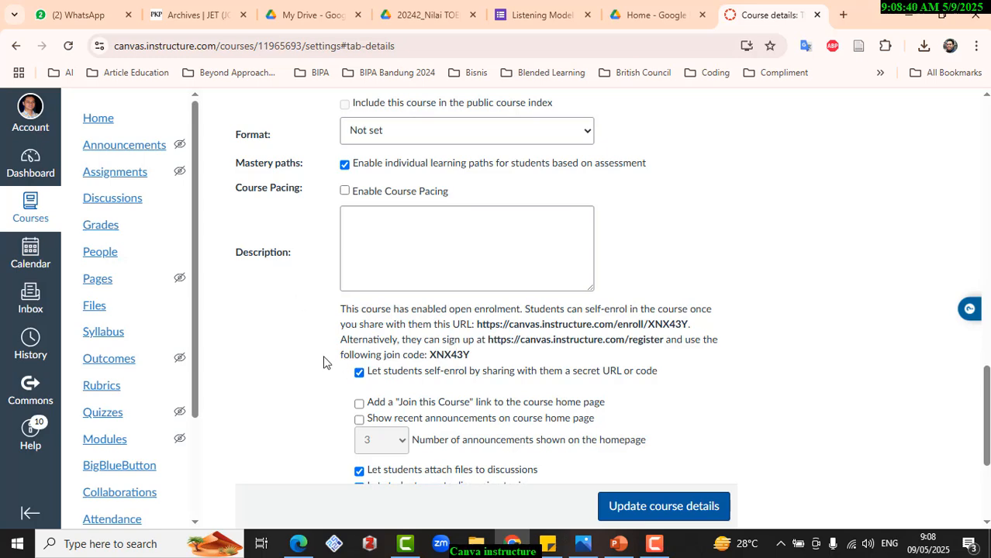
{"action": "scroll", "coordinate": [324, 361], "scroll_direction": "up", "scroll_amount": 6}
{"action": "scroll", "coordinate": [323, 361], "scroll_direction": "up", "scroll_amount": 6}
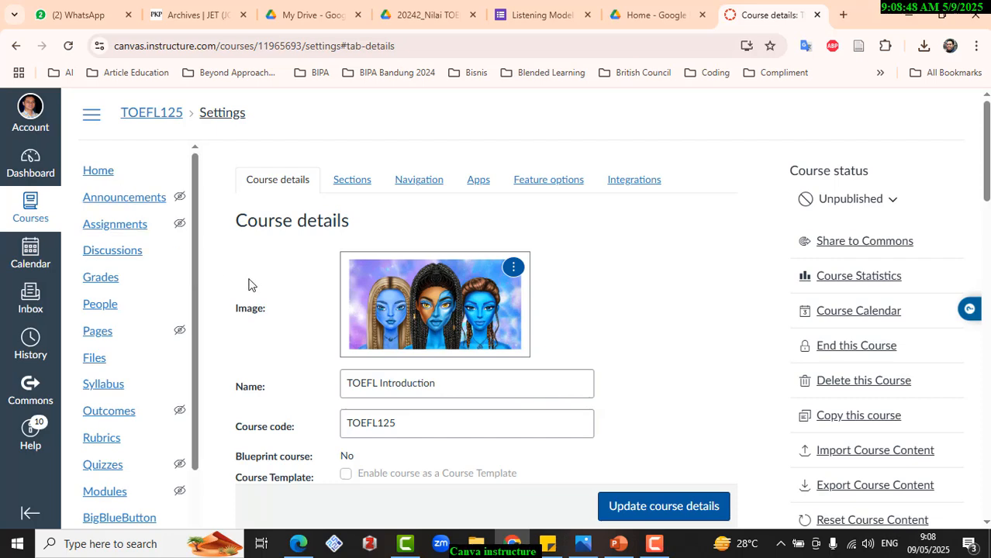
{"action": "scroll", "coordinate": [250, 283], "scroll_direction": "down", "scroll_amount": 1}
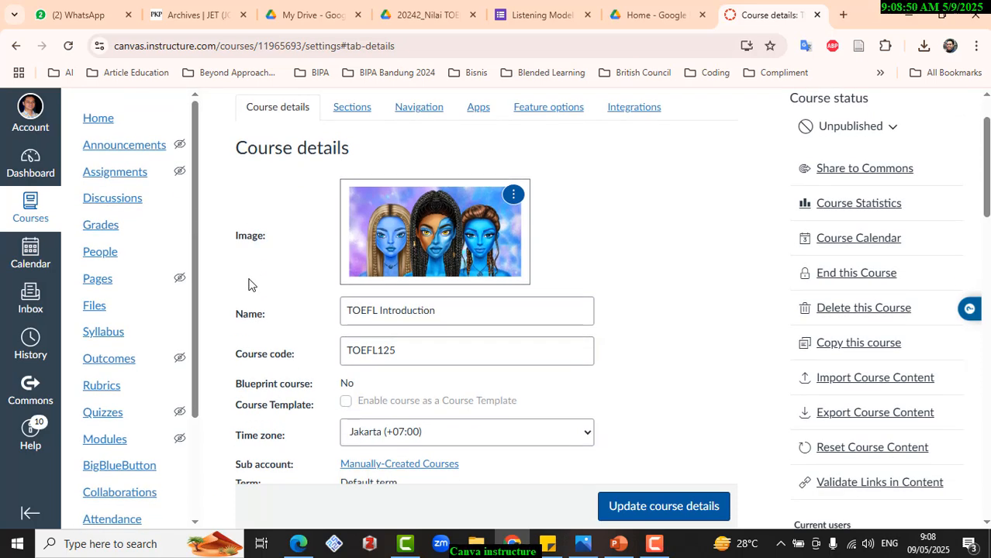
{"action": "key", "text": "super+shift+s"}
{"action": "left_click_drag", "start_coordinate": [34, 83], "coordinate": [190, 523]}
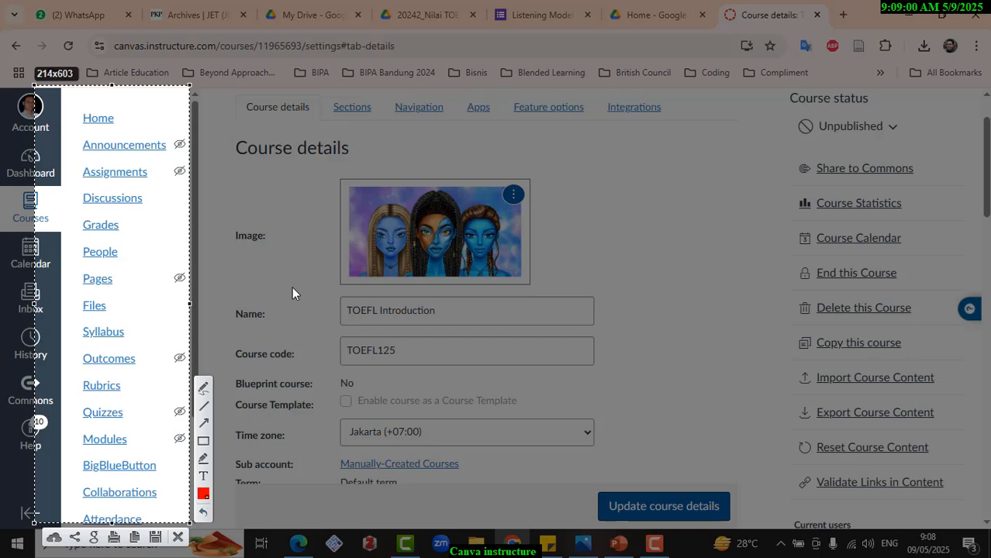
{"action": "key", "text": "Escape"}
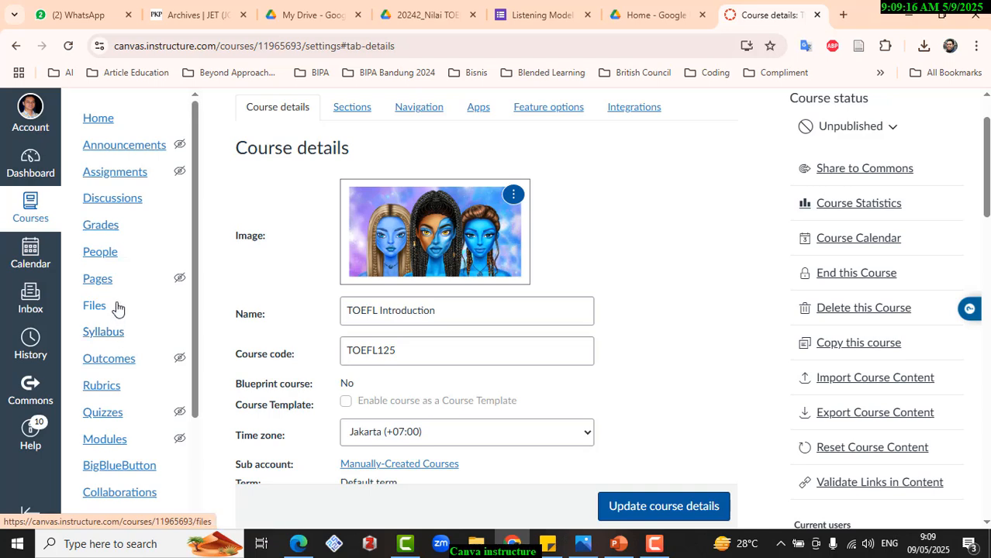
- Open the people list of the TOEFL Introduction course and examine the roles available for filtering it
{"action": "left_click", "coordinate": [107, 262]}
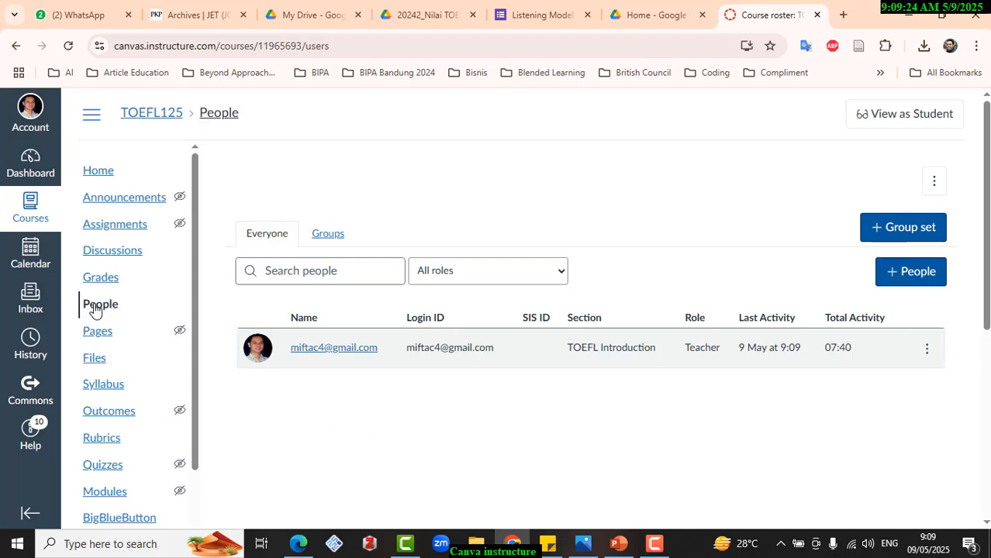
{"action": "left_click", "coordinate": [564, 276]}
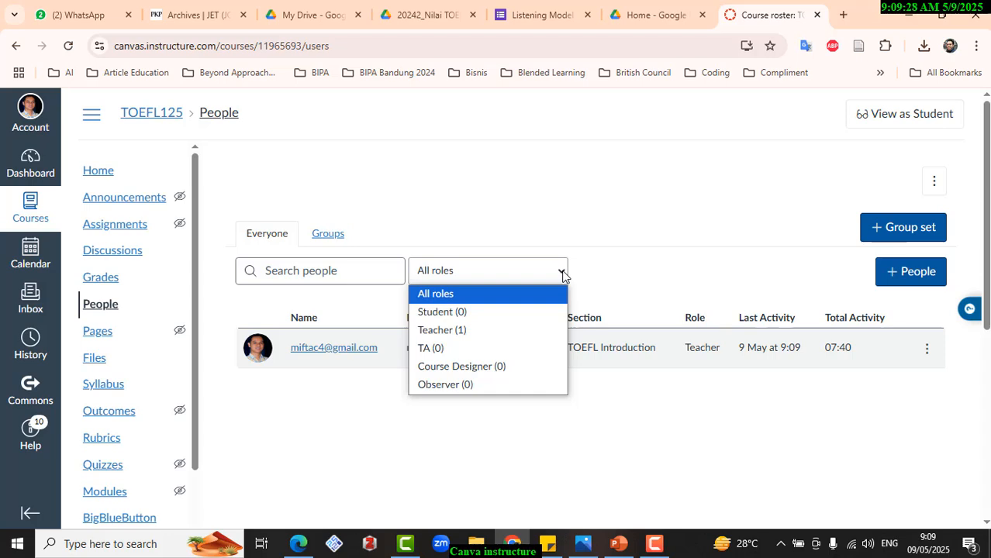
{"action": "left_click", "coordinate": [619, 450]}
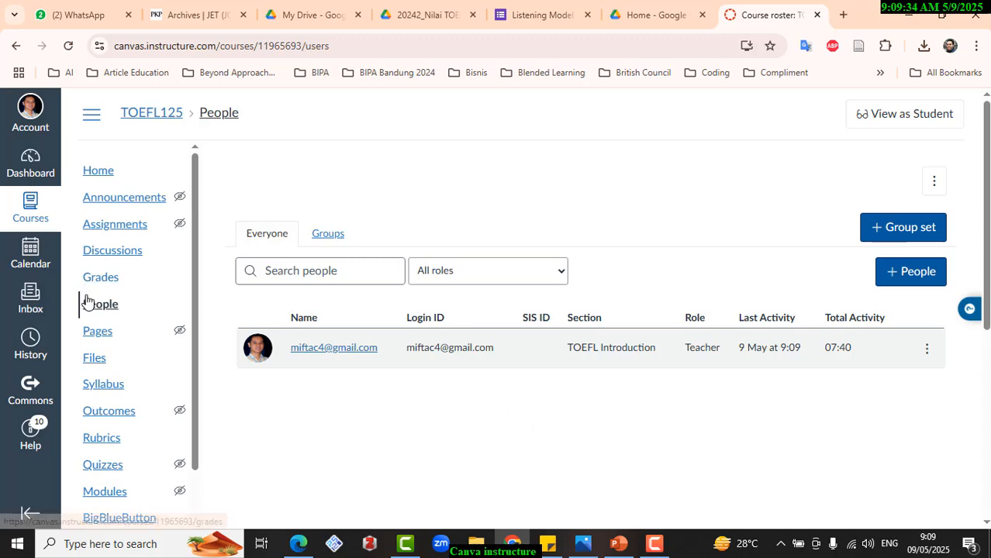
- Open the published GO CHANGE 2022 course from the dashboard
{"action": "left_click", "coordinate": [31, 169]}
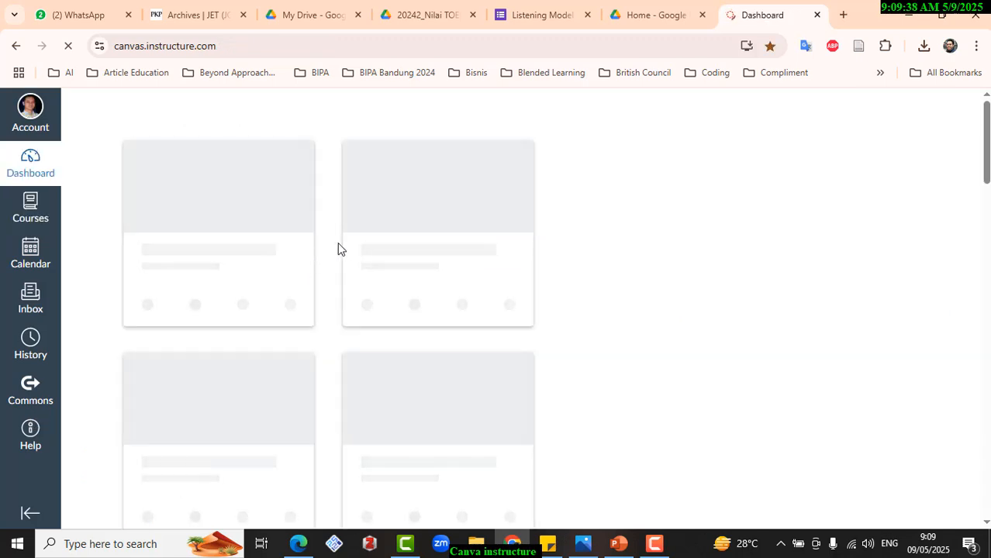
{"action": "scroll", "coordinate": [343, 243], "scroll_direction": "down", "scroll_amount": 1}
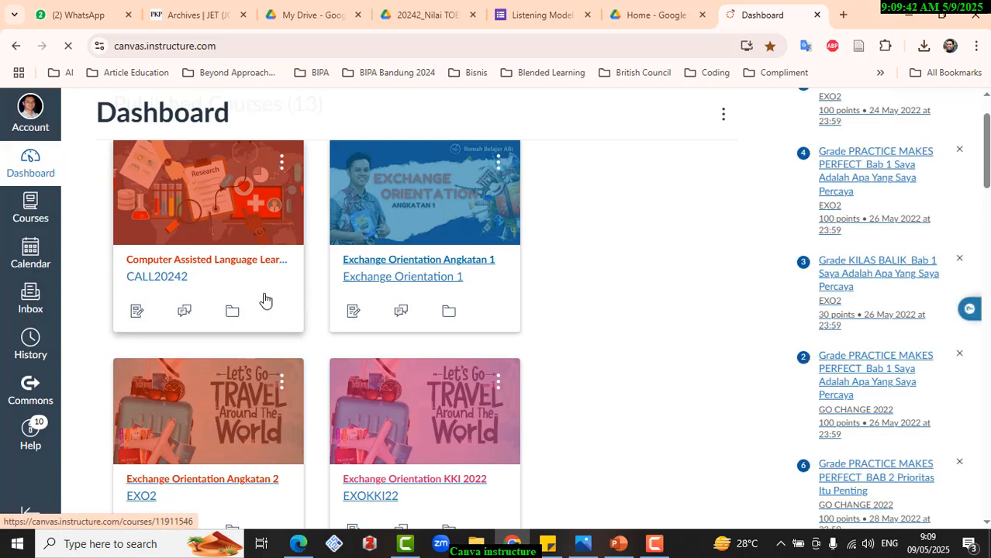
{"action": "scroll", "coordinate": [287, 285], "scroll_direction": "down", "scroll_amount": 3}
{"action": "scroll", "coordinate": [288, 287], "scroll_direction": "down", "scroll_amount": 3}
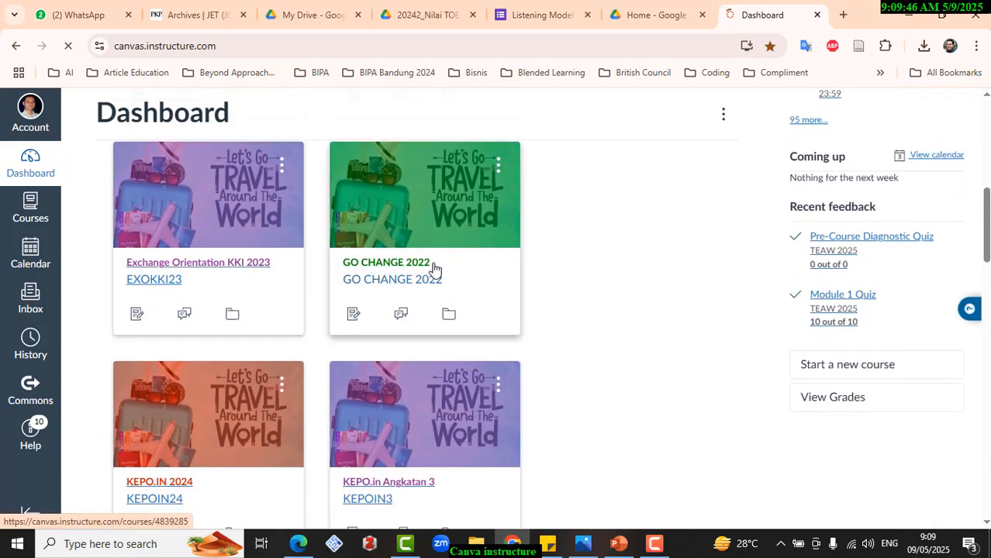
{"action": "left_click", "coordinate": [462, 254]}
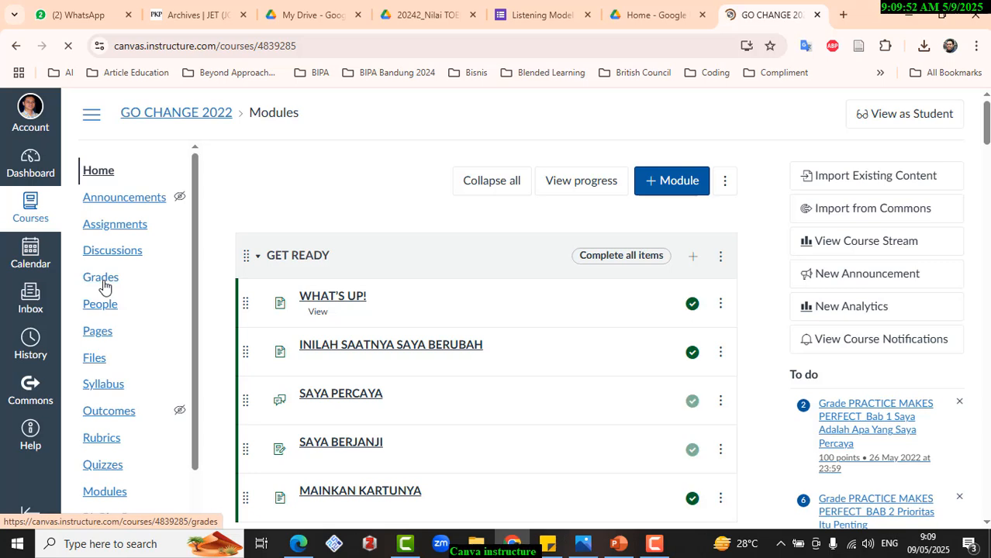
- Examine the people enrolled in GO CHANGE 2022 and the role options for filtering them
{"action": "left_click", "coordinate": [96, 308]}
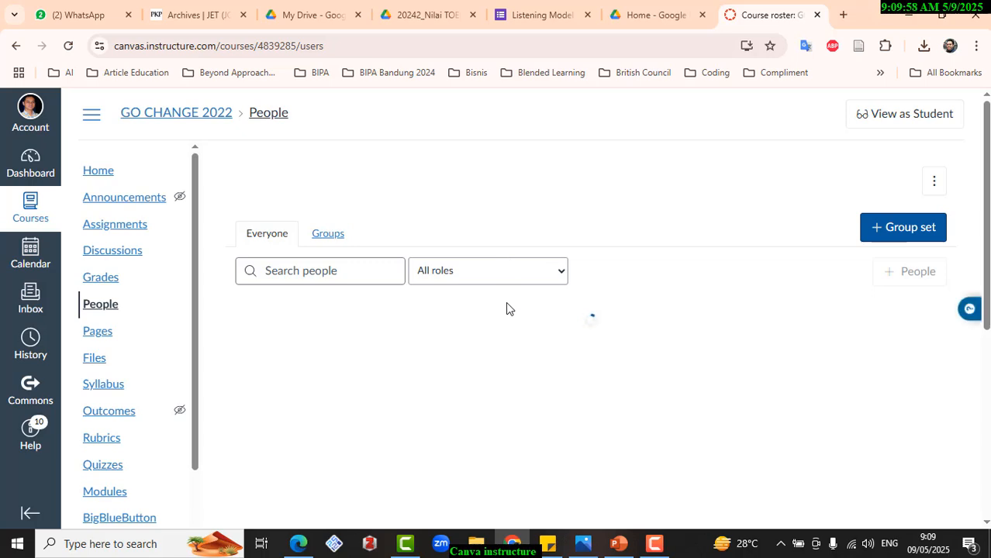
{"action": "left_click", "coordinate": [561, 273]}
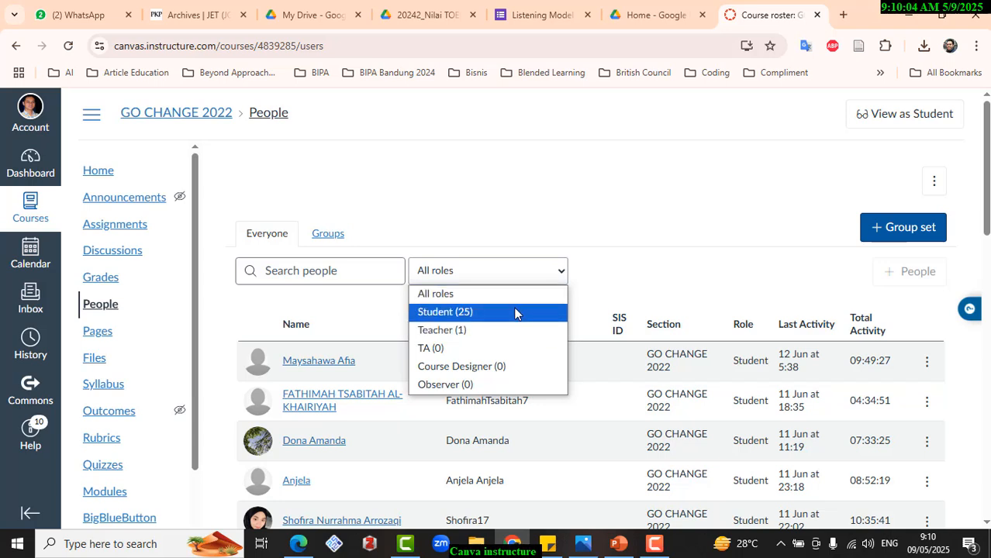
{"action": "left_click", "coordinate": [621, 290]}
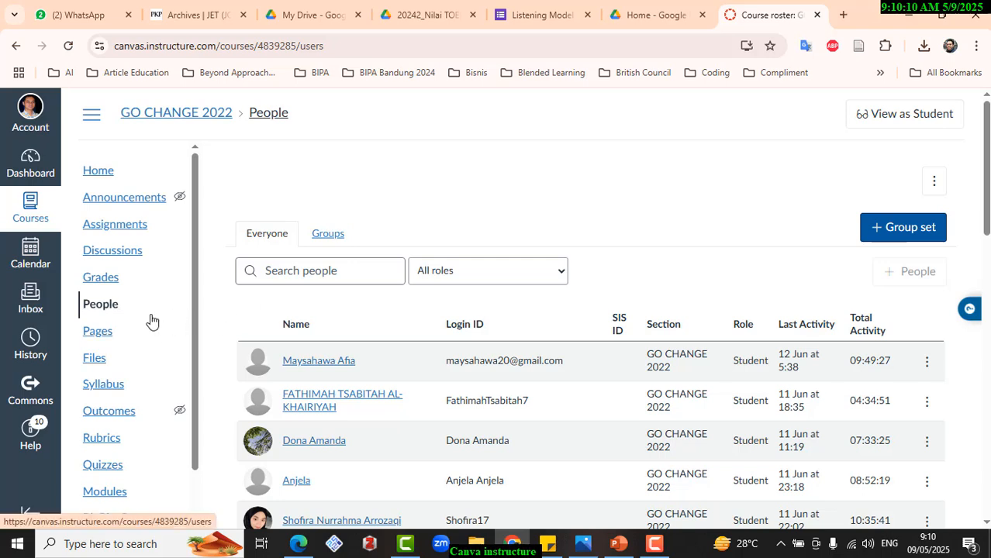
{"action": "scroll", "coordinate": [152, 321], "scroll_direction": "down", "scroll_amount": 1}
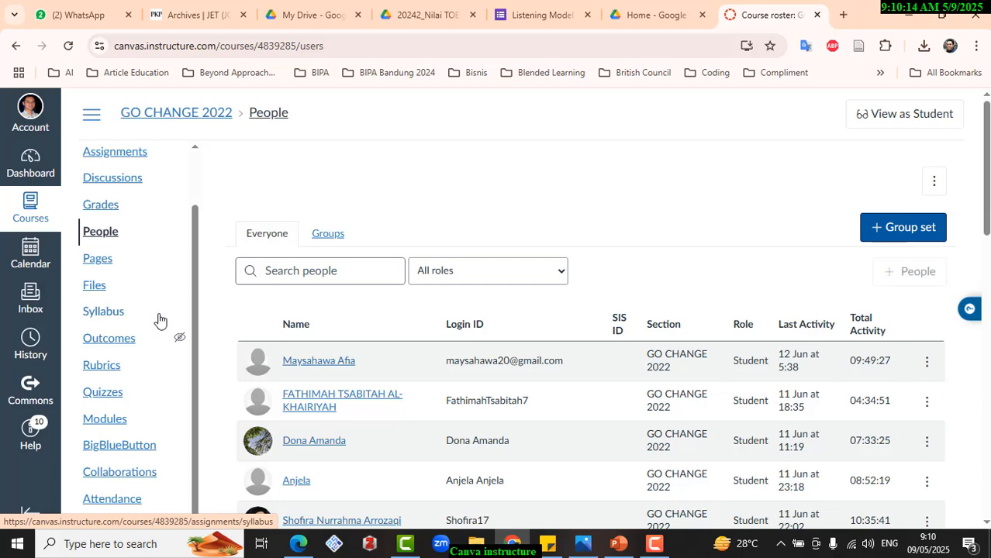
{"action": "scroll", "coordinate": [133, 270], "scroll_direction": "up", "scroll_amount": 1}
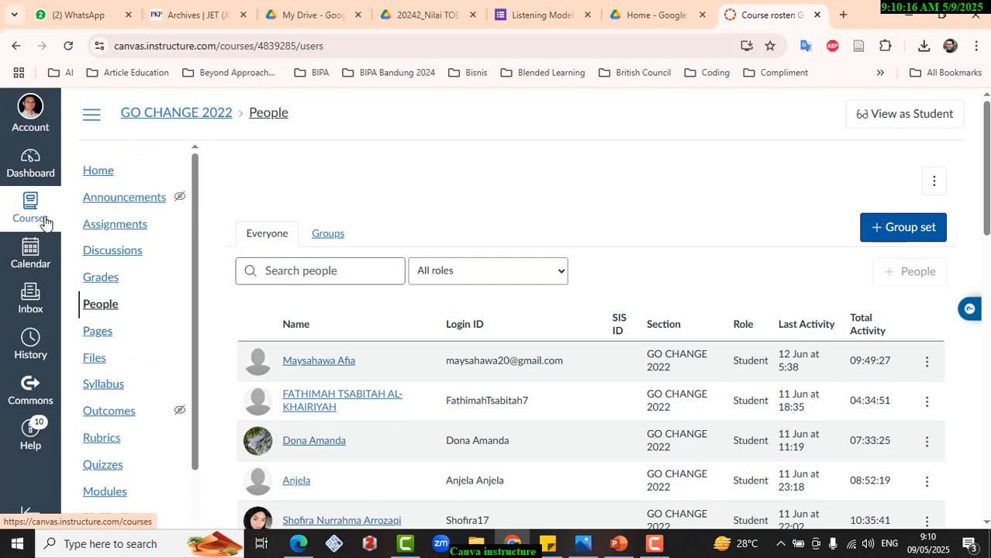
- Return to the dashboard and open the unpublished TOEFL Introduction course
{"action": "left_click", "coordinate": [29, 173]}
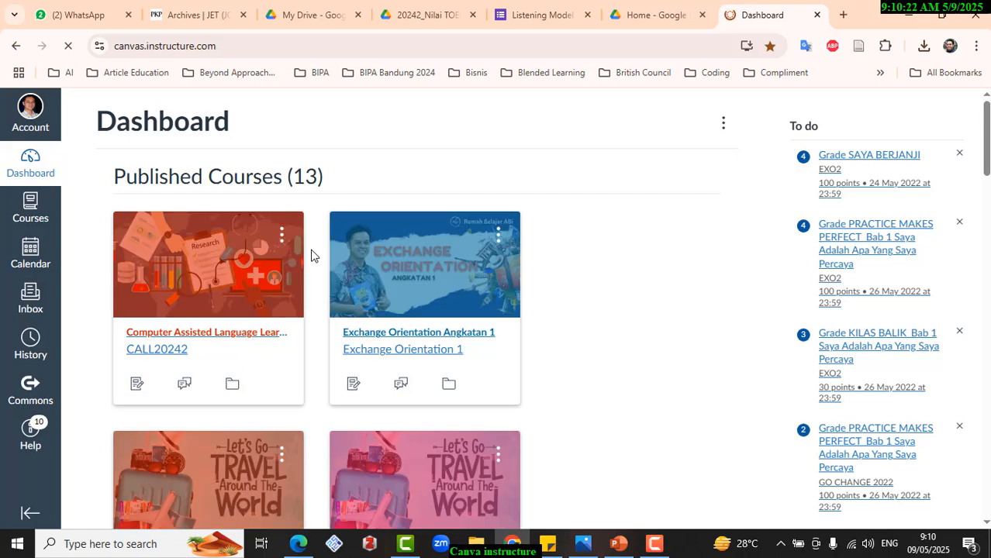
{"action": "scroll", "coordinate": [313, 256], "scroll_direction": "down", "scroll_amount": 5}
{"action": "scroll", "coordinate": [313, 255], "scroll_direction": "down", "scroll_amount": 1}
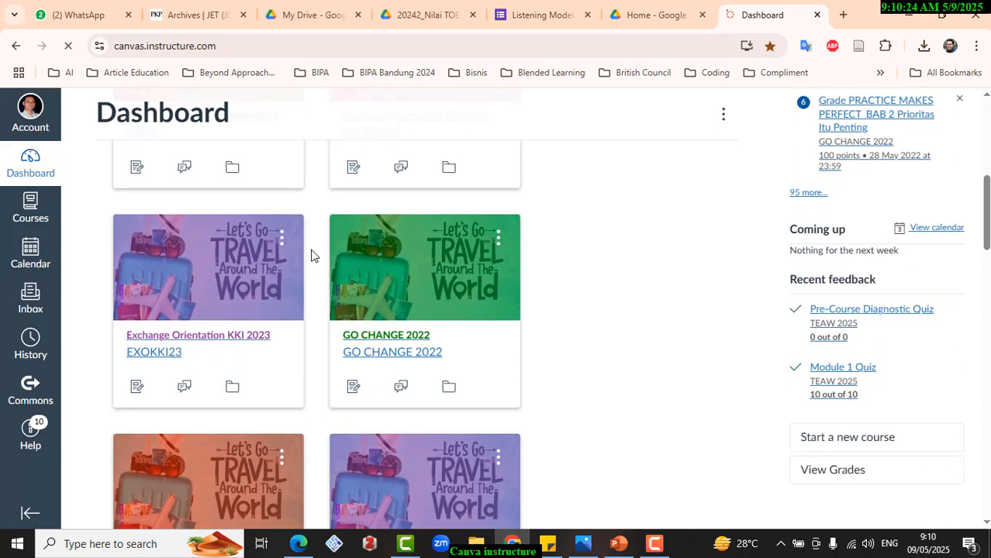
{"action": "scroll", "coordinate": [313, 256], "scroll_direction": "down", "scroll_amount": 2}
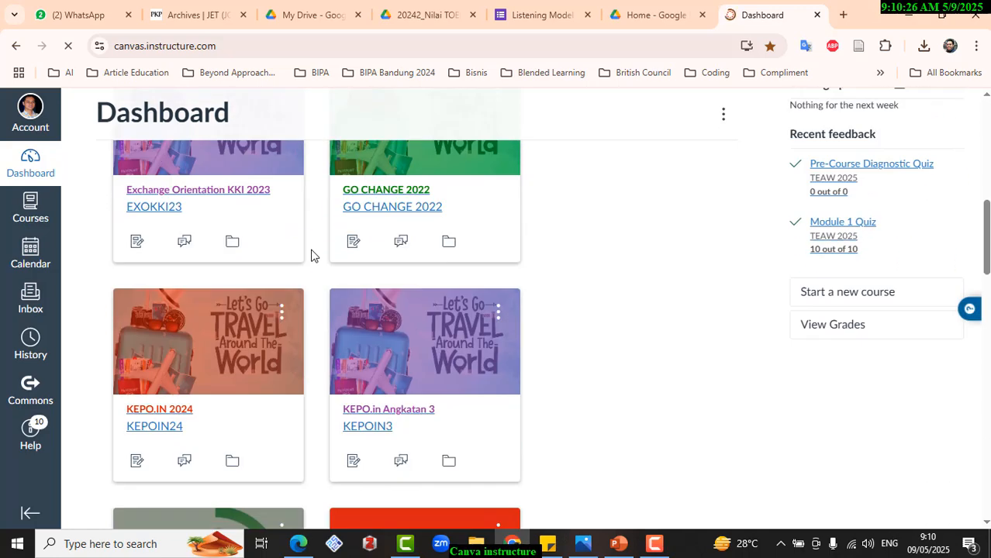
{"action": "scroll", "coordinate": [313, 256], "scroll_direction": "down", "scroll_amount": 15}
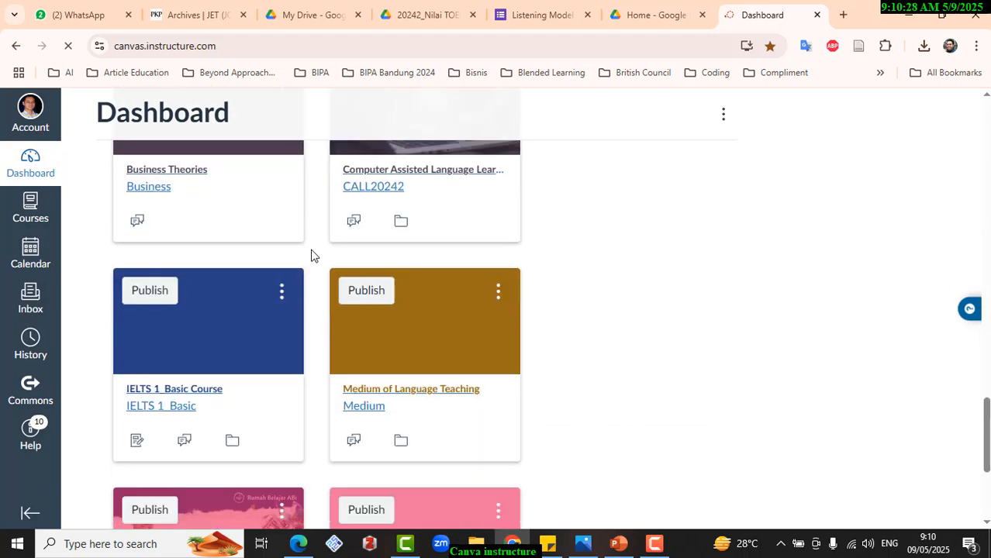
{"action": "scroll", "coordinate": [324, 259], "scroll_direction": "down", "scroll_amount": 3}
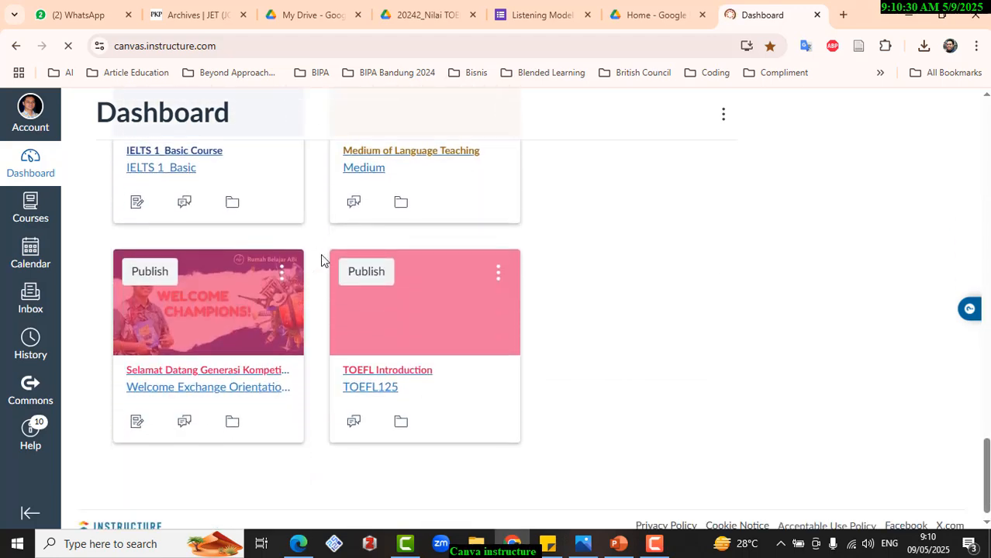
{"action": "left_click", "coordinate": [364, 362]}
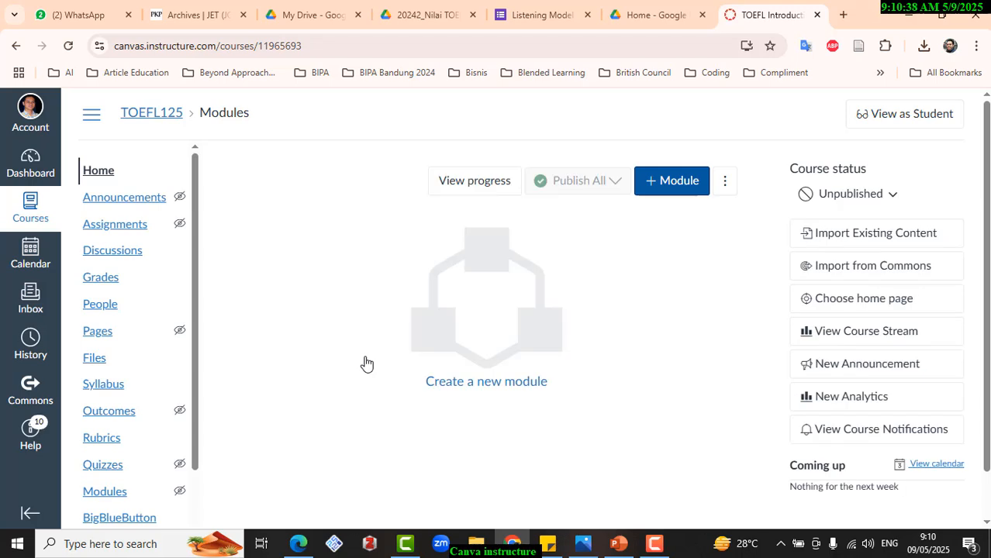
- Add a module named Listening to the course, leaving it without a lock date
{"action": "left_click", "coordinate": [657, 190]}
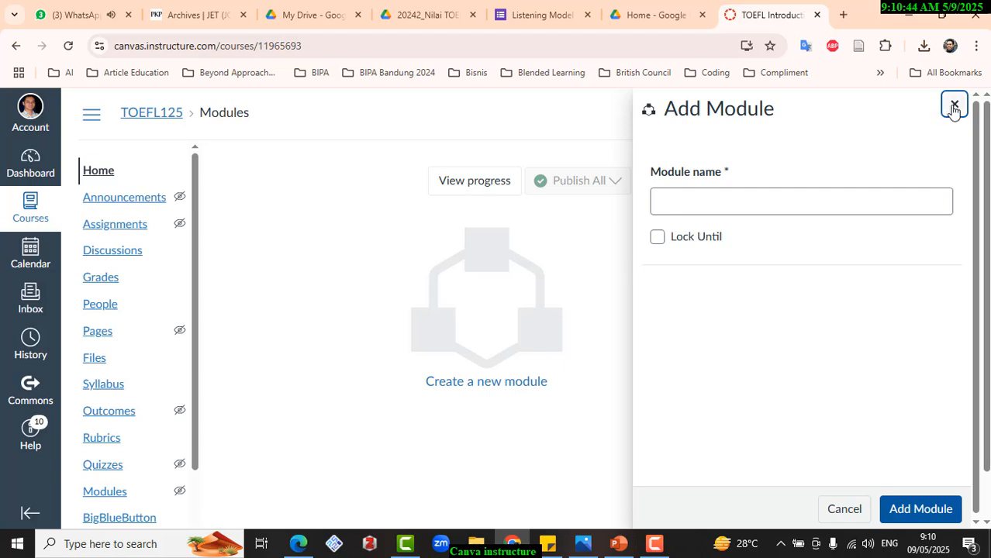
{"action": "left_click", "coordinate": [954, 109]}
{"action": "left_click", "coordinate": [665, 184]}
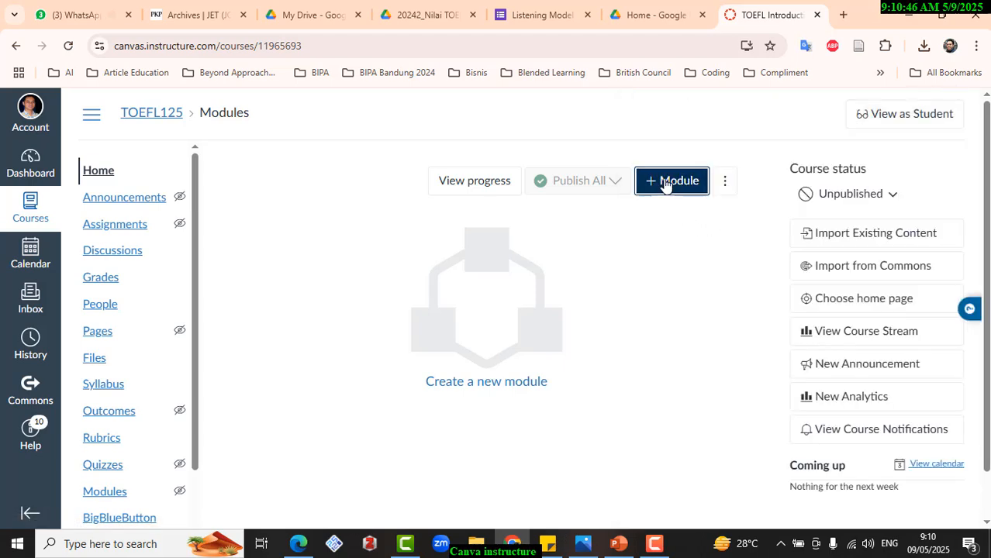
{"action": "left_click", "coordinate": [669, 200]}
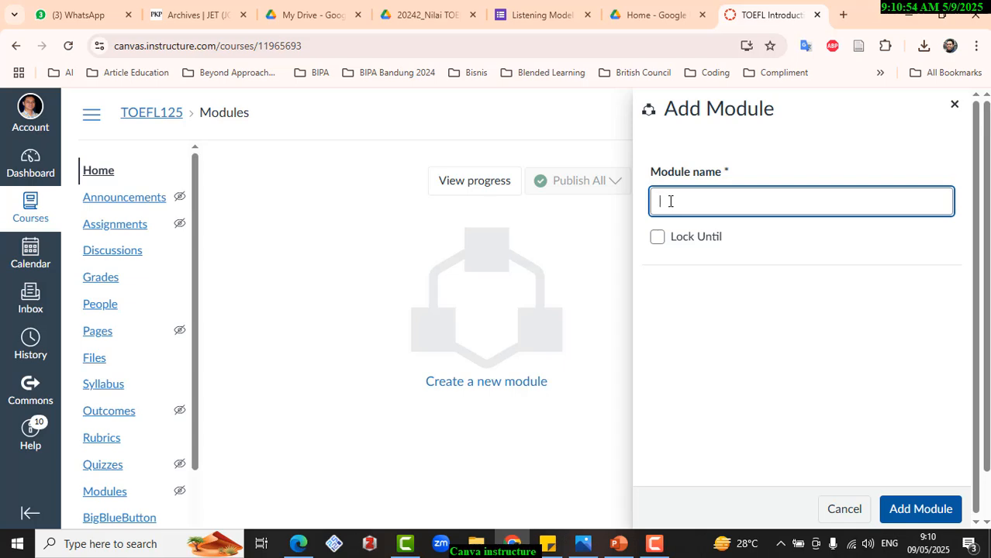
{"action": "type", "text": "Listening"}
{"action": "left_click", "coordinate": [656, 238]}
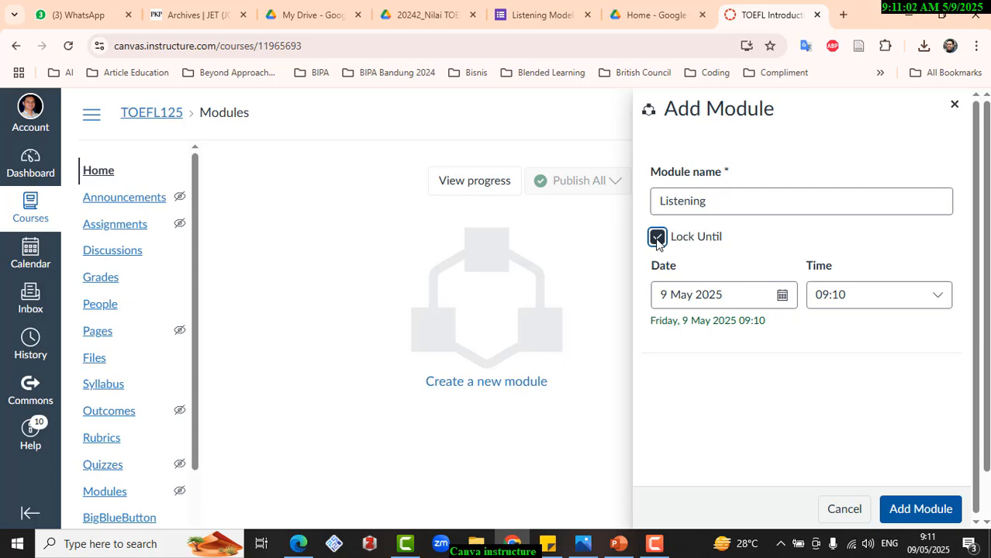
{"action": "left_click", "coordinate": [657, 238]}
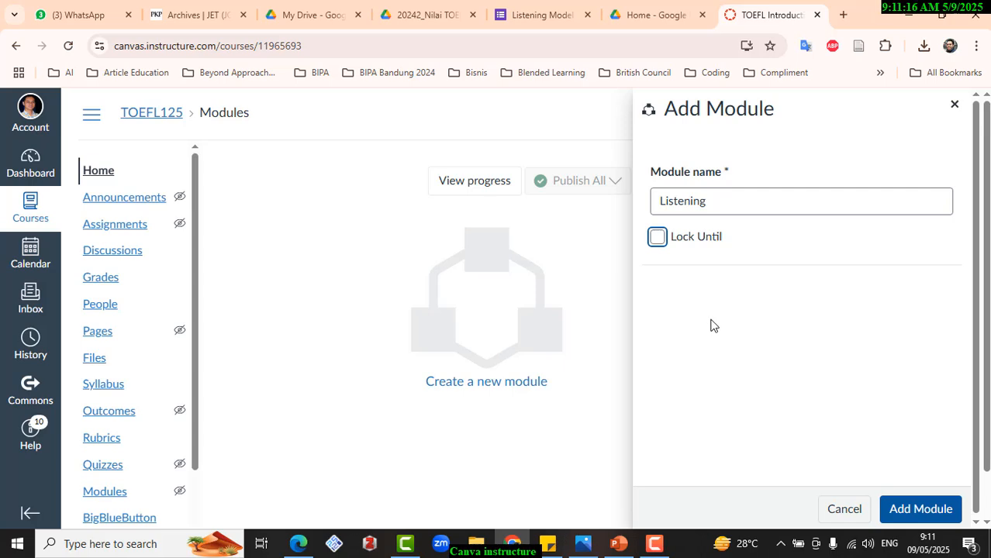
{"action": "left_click", "coordinate": [912, 510]}
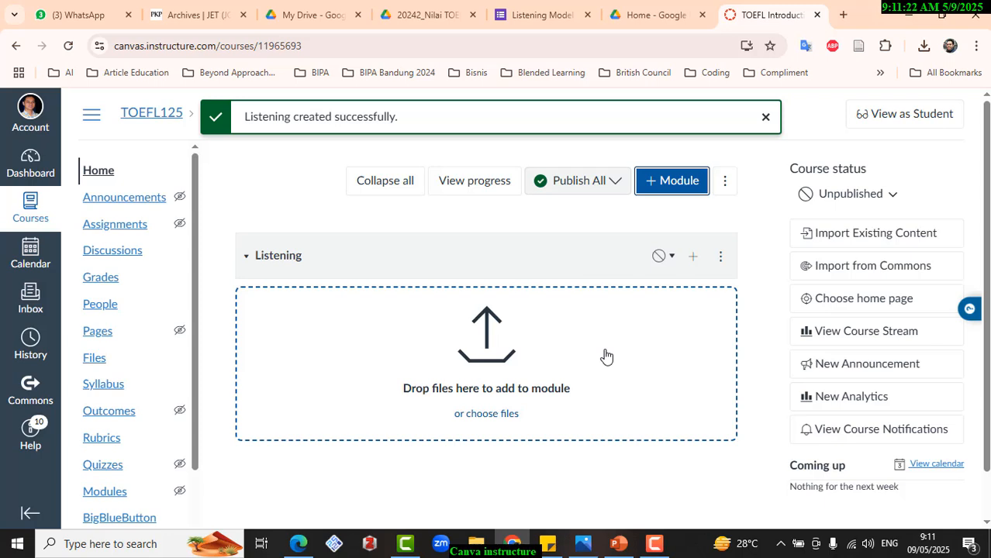
- Add a second module named Structure and Written Expression, with no lock date or prerequisite
{"action": "left_click", "coordinate": [662, 190]}
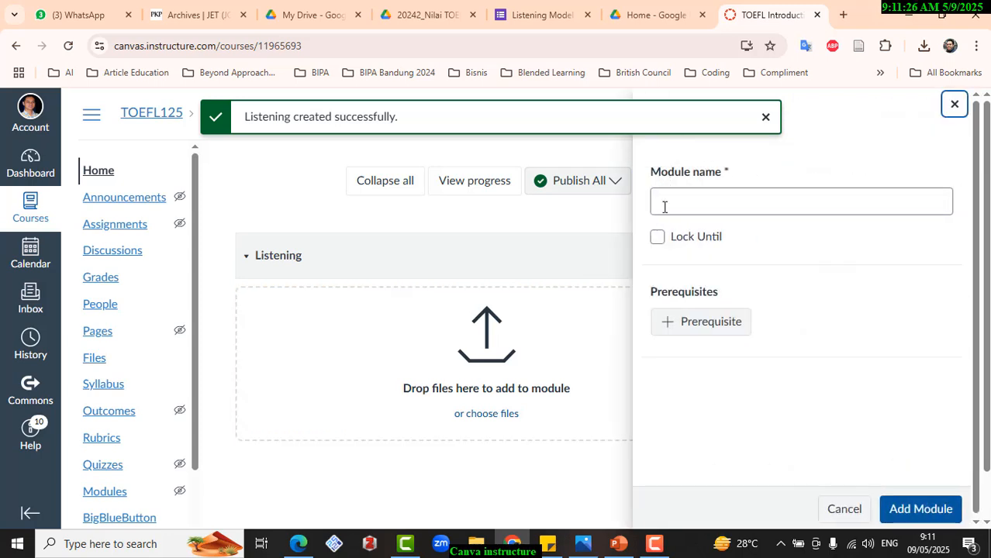
{"action": "left_click", "coordinate": [661, 205]}
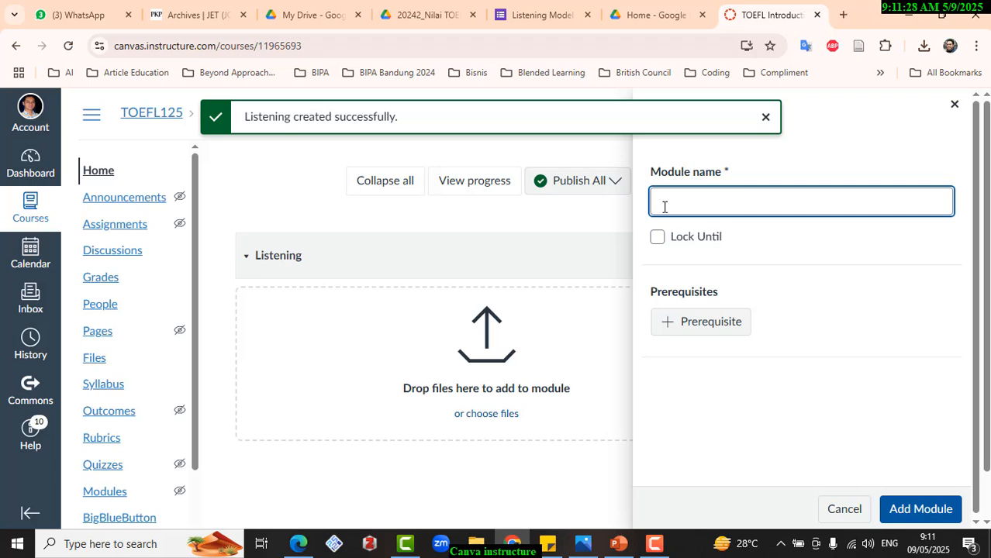
{"action": "type", "text": "Structure "}
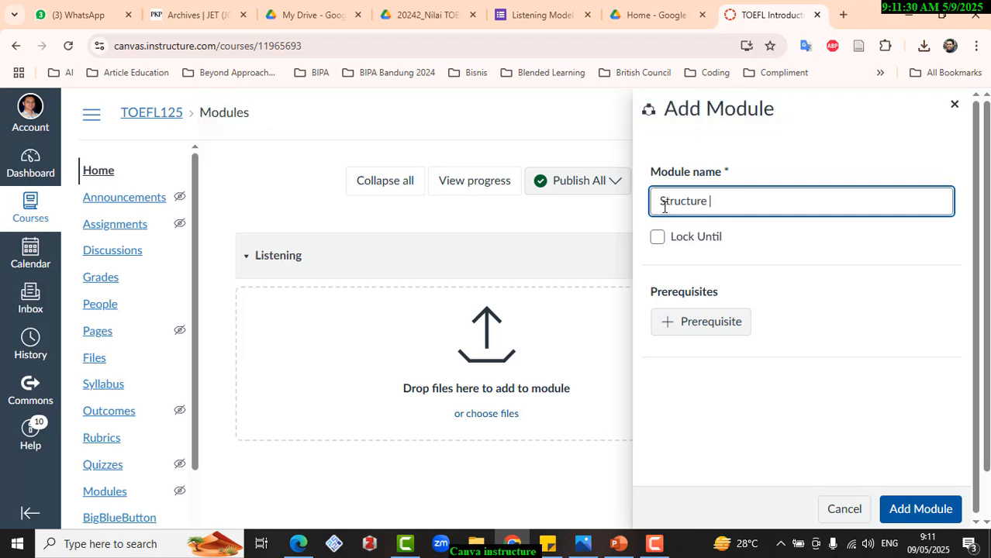
{"action": "type", "text": "and Written Expre"}
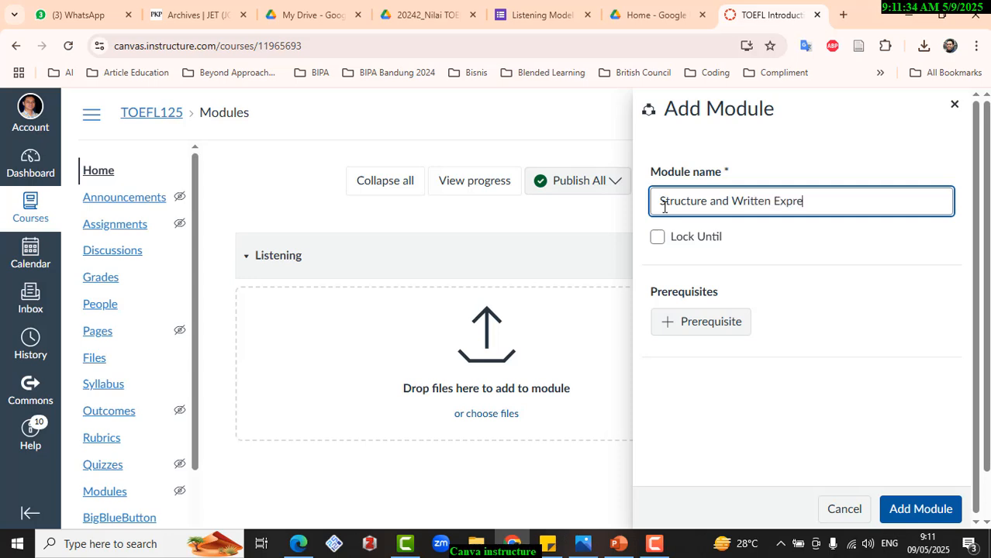
{"action": "type", "text": "ssion"}
{"action": "left_click", "coordinate": [897, 510]}
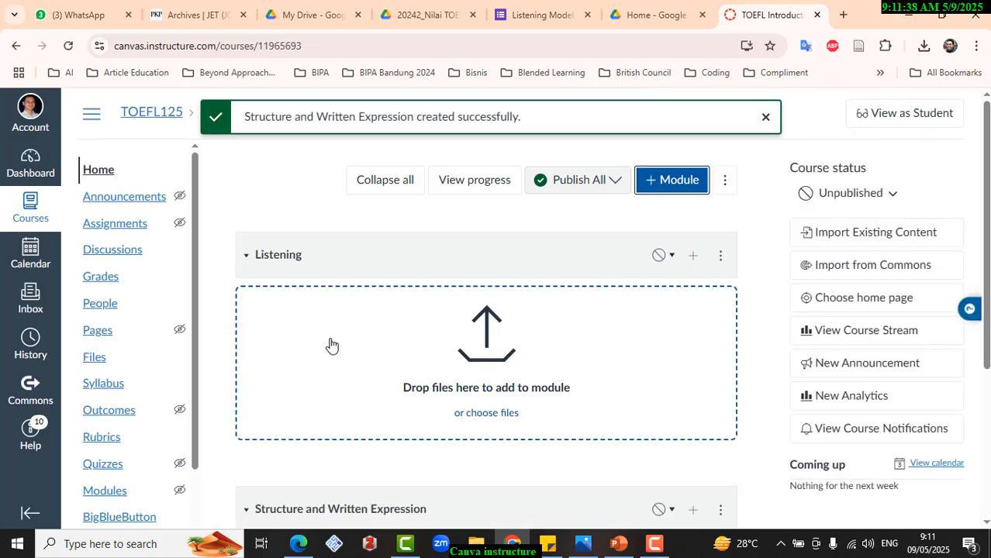
- Add a third module named Reading, with no lock date or prerequisite, and check it in the module list
{"action": "scroll", "coordinate": [331, 346], "scroll_direction": "down", "scroll_amount": 2}
{"action": "scroll", "coordinate": [439, 361], "scroll_direction": "up", "scroll_amount": 1}
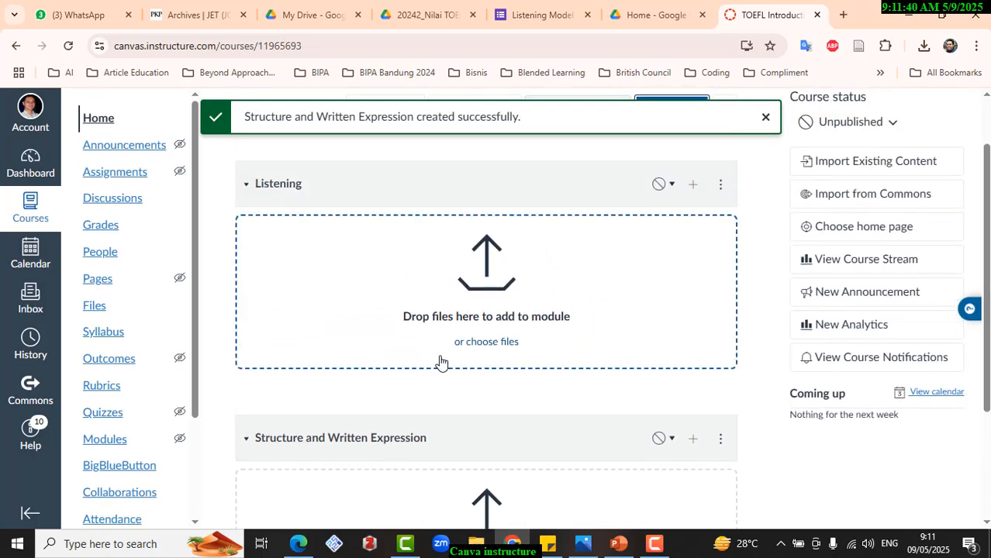
{"action": "scroll", "coordinate": [441, 360], "scroll_direction": "up", "scroll_amount": 1}
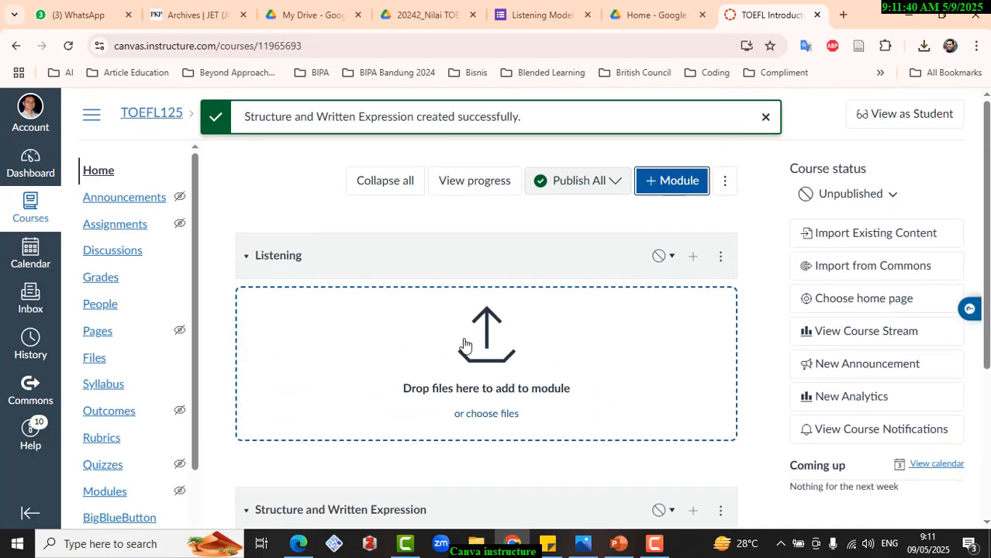
{"action": "left_click", "coordinate": [675, 182]}
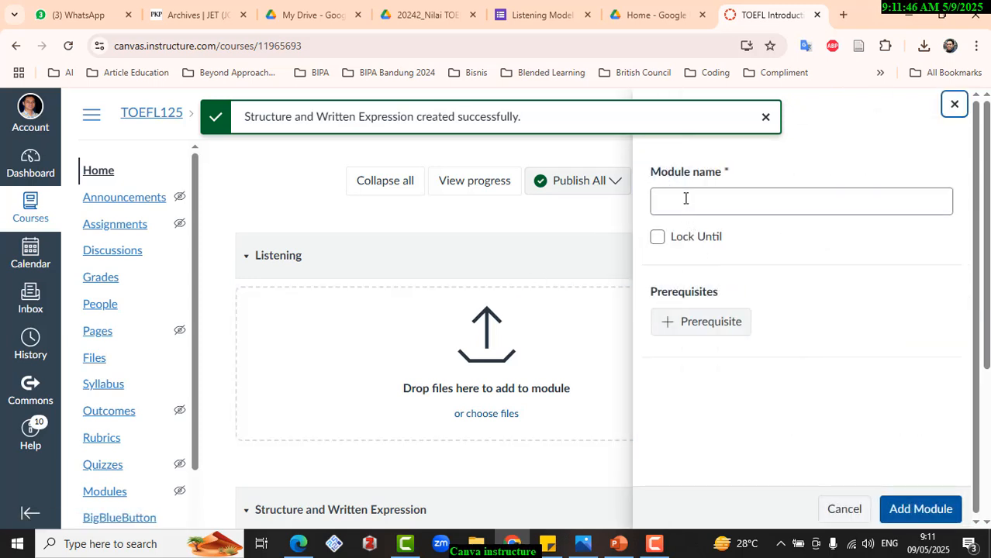
{"action": "left_click", "coordinate": [685, 198]}
{"action": "type", "text": "Reading"}
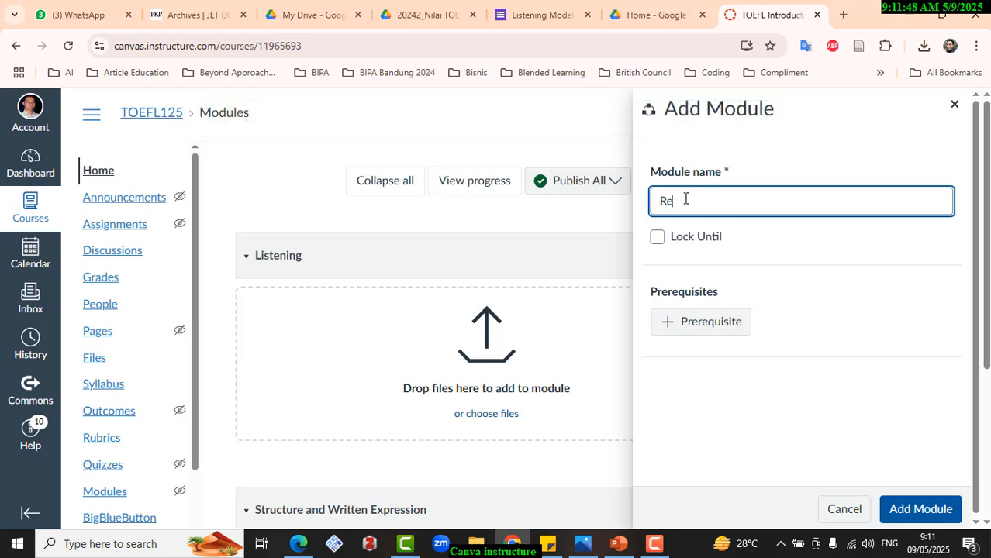
{"action": "left_click", "coordinate": [919, 511]}
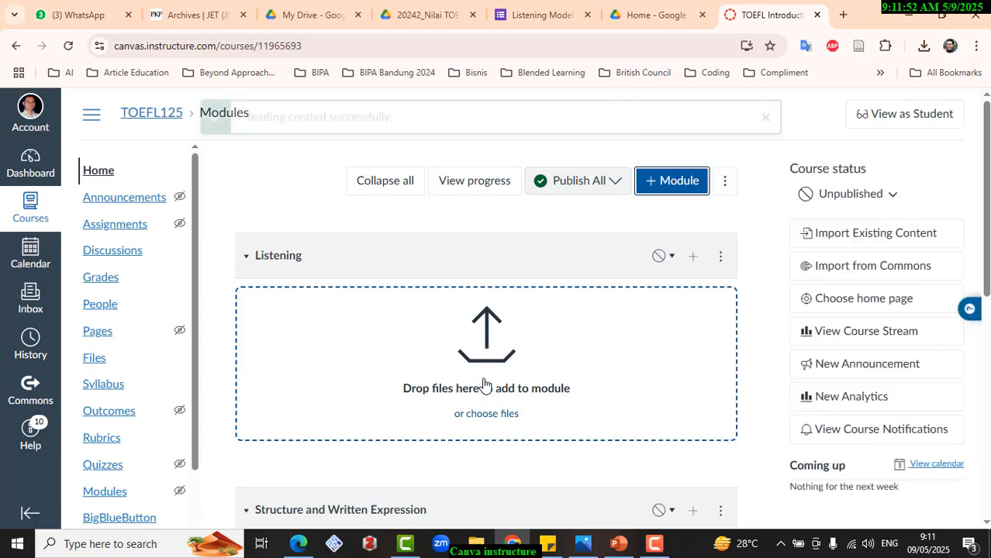
{"action": "scroll", "coordinate": [633, 372], "scroll_direction": "down", "scroll_amount": 3}
{"action": "scroll", "coordinate": [634, 374], "scroll_direction": "down", "scroll_amount": 1}
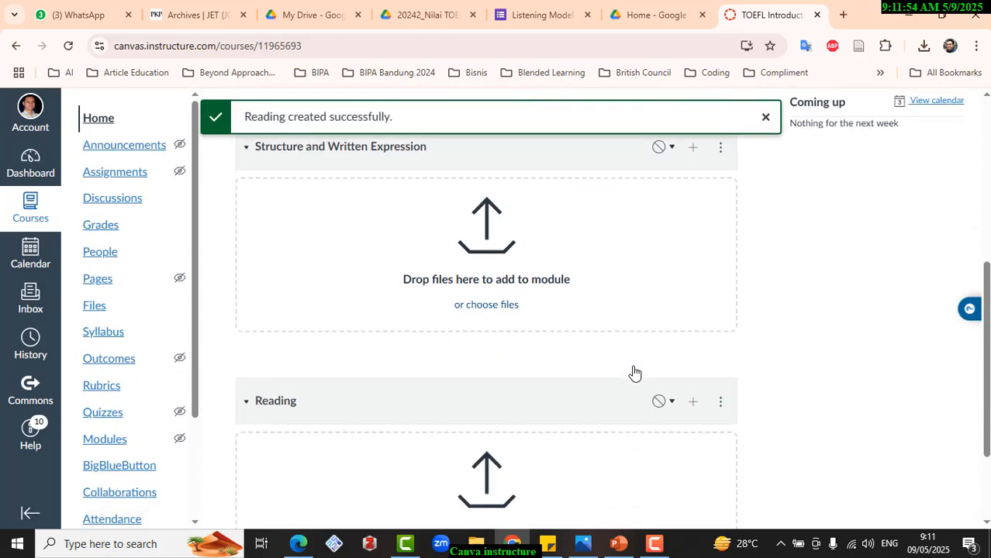
- Add a new page named Listening Strategy to the Listening module, without indentation
{"action": "scroll", "coordinate": [634, 374], "scroll_direction": "up", "scroll_amount": 5}
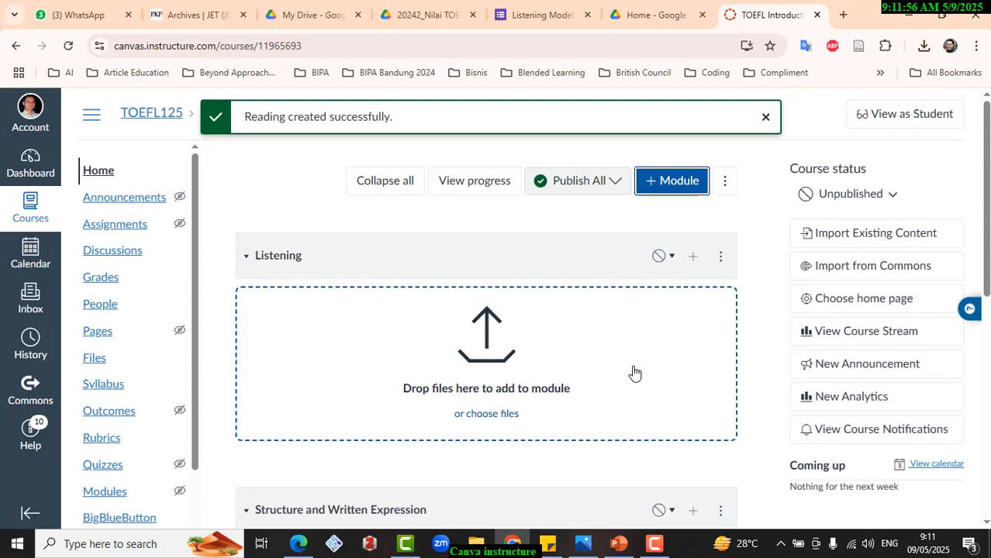
{"action": "scroll", "coordinate": [634, 374], "scroll_direction": "down", "scroll_amount": 3}
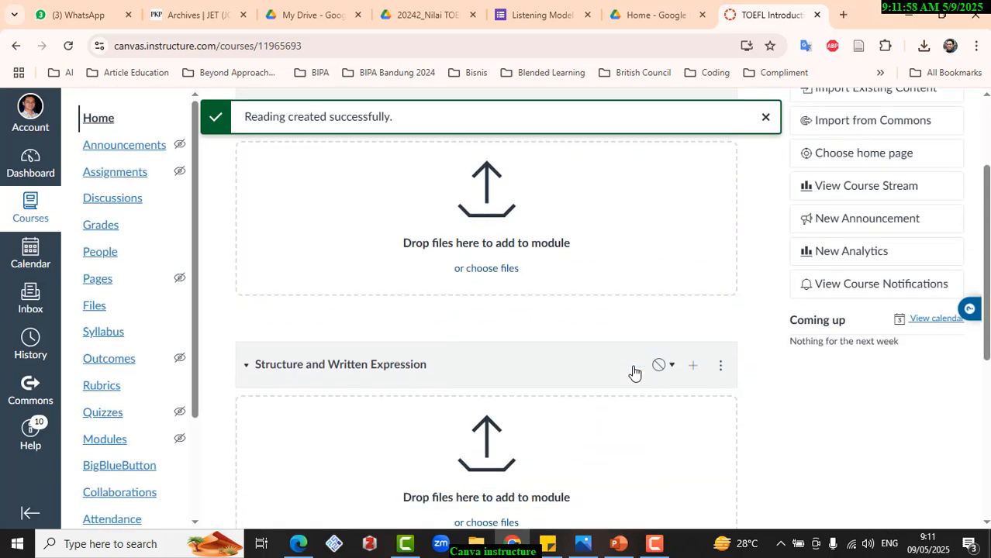
{"action": "scroll", "coordinate": [634, 372], "scroll_direction": "down", "scroll_amount": 2}
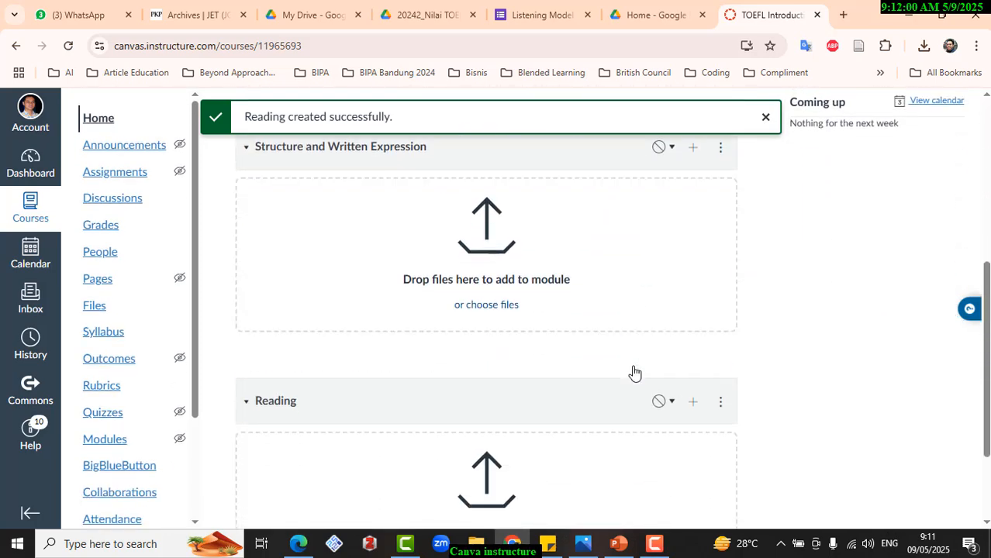
{"action": "scroll", "coordinate": [634, 372], "scroll_direction": "up", "scroll_amount": 2}
{"action": "scroll", "coordinate": [632, 372], "scroll_direction": "up", "scroll_amount": 2}
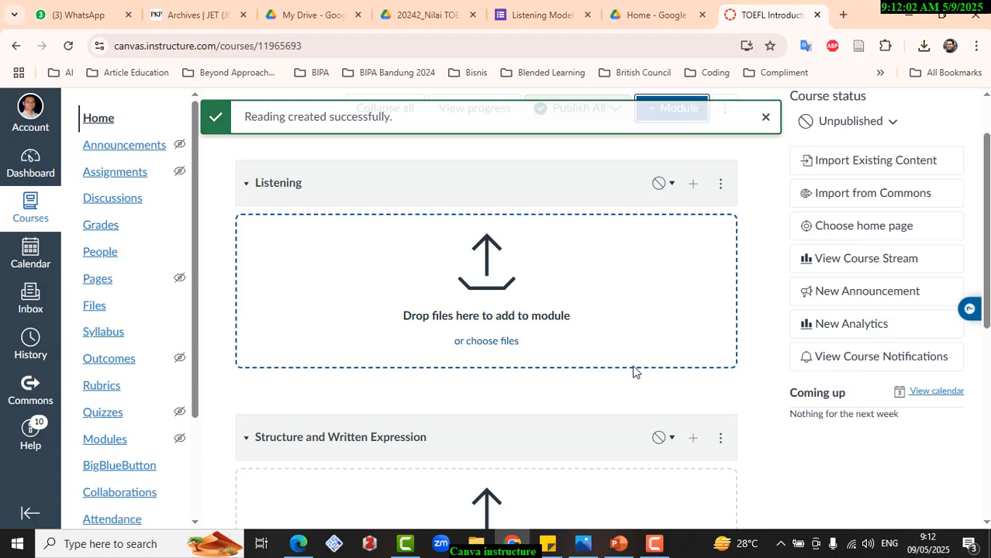
{"action": "left_click", "coordinate": [695, 189]}
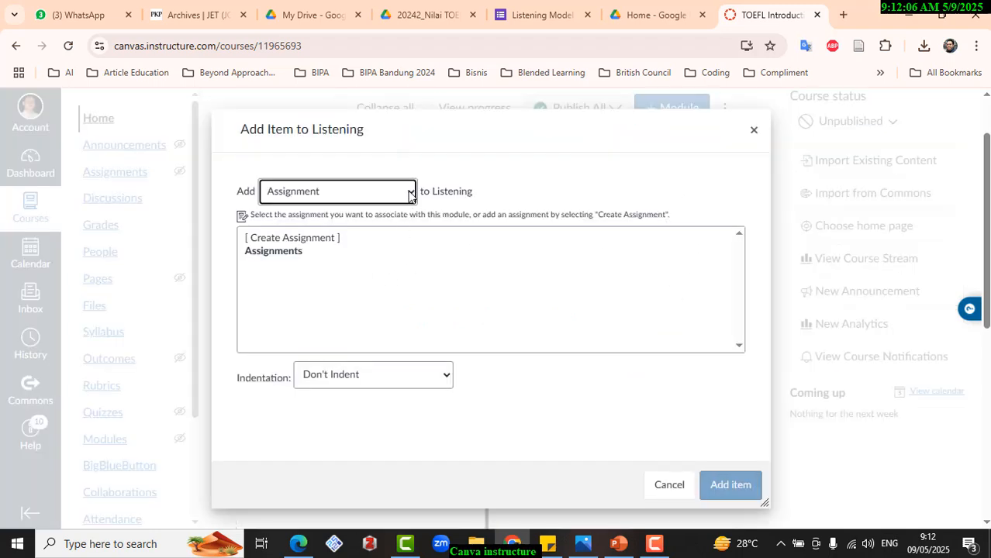
{"action": "left_click", "coordinate": [411, 196]}
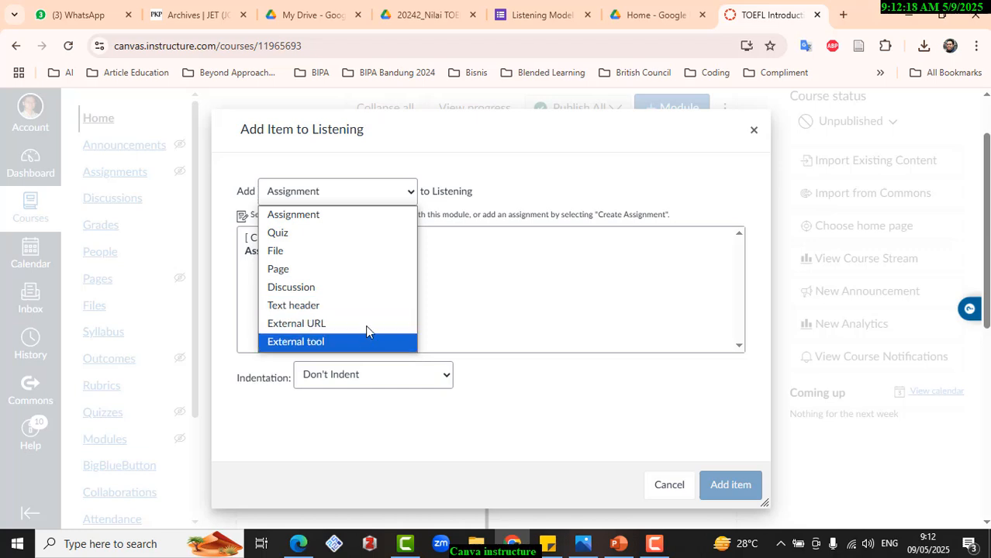
{"action": "left_click", "coordinate": [368, 269]}
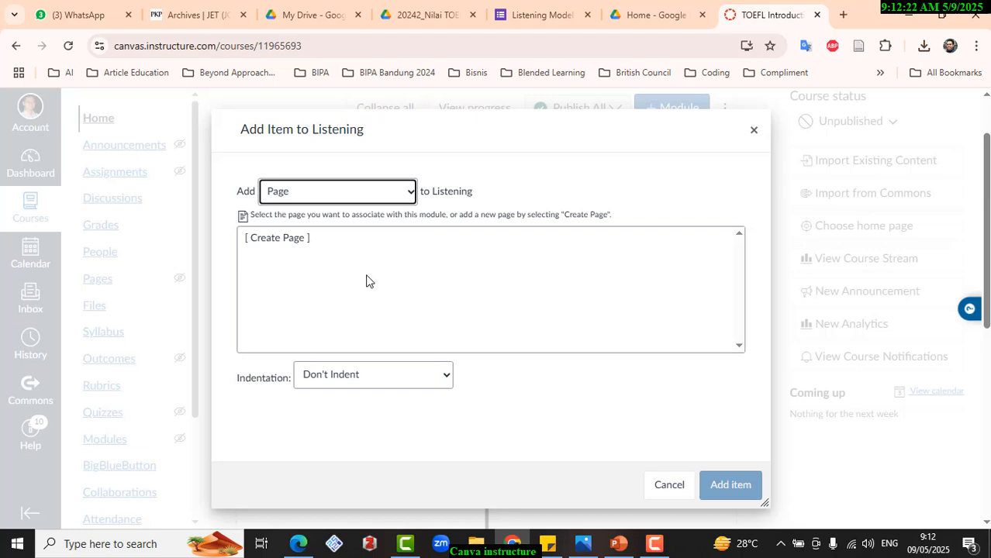
{"action": "left_click", "coordinate": [286, 238]}
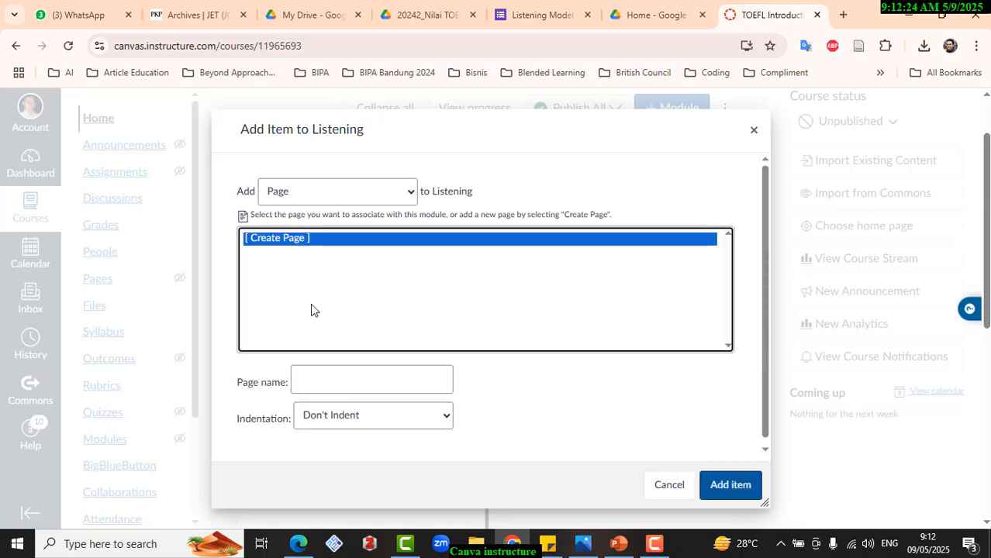
{"action": "left_click", "coordinate": [324, 375]}
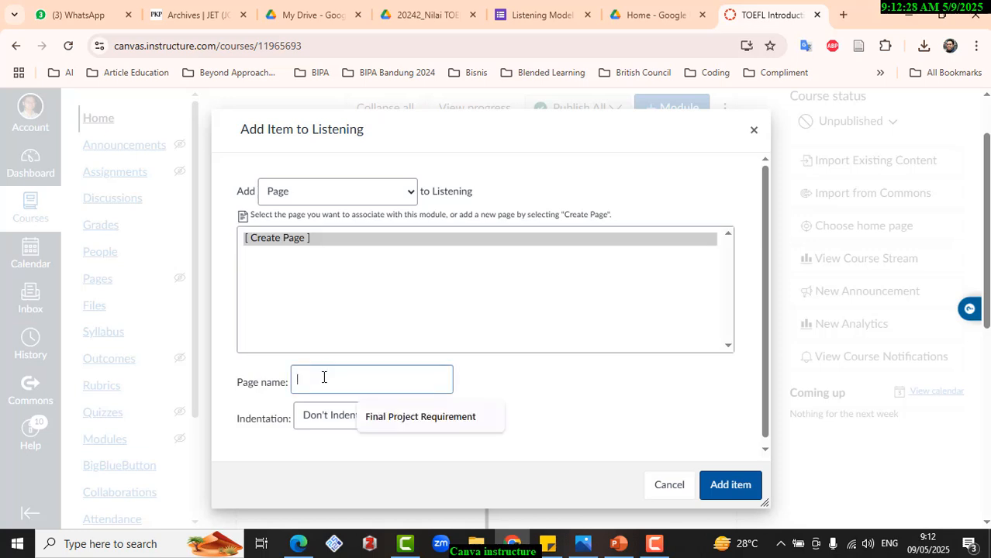
{"action": "type", "text": "Listen"}
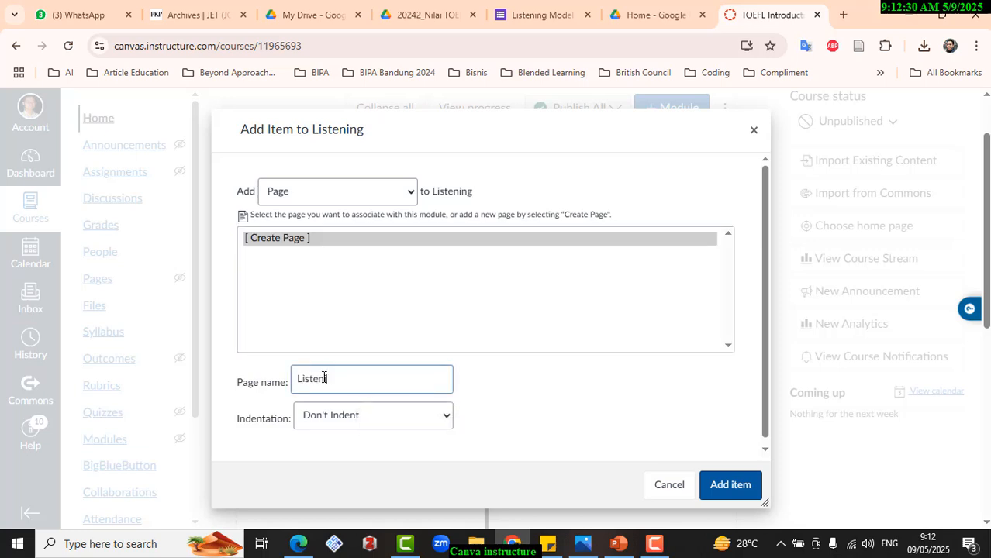
{"action": "type", "text": "ing Strategy"}
{"action": "left_click", "coordinate": [736, 493]}
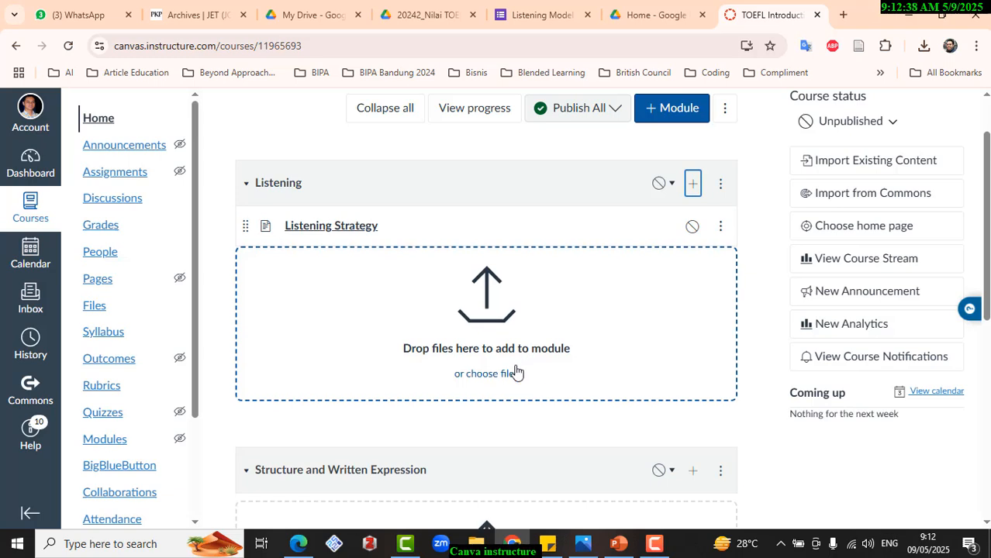
{"action": "left_click", "coordinate": [694, 184]}
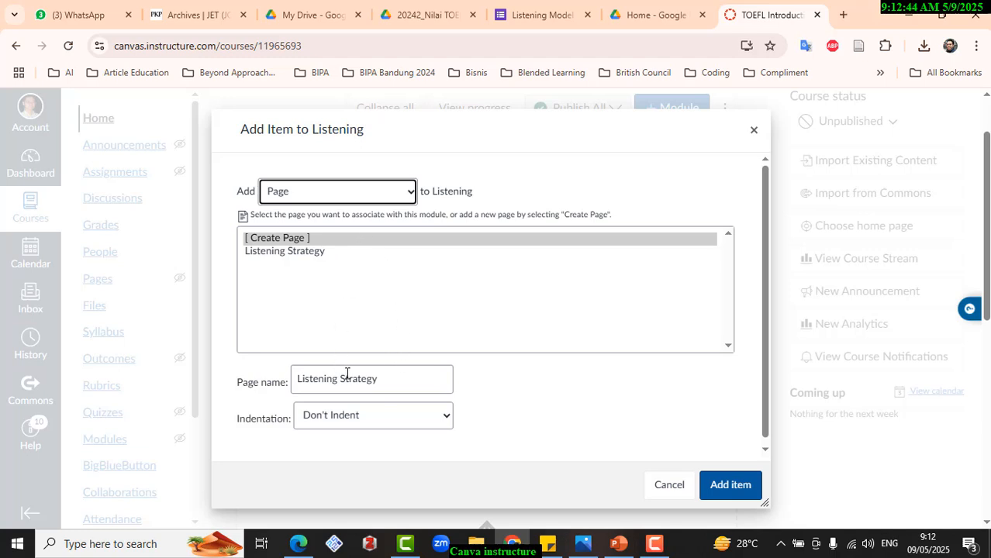
{"action": "left_click", "coordinate": [293, 240]}
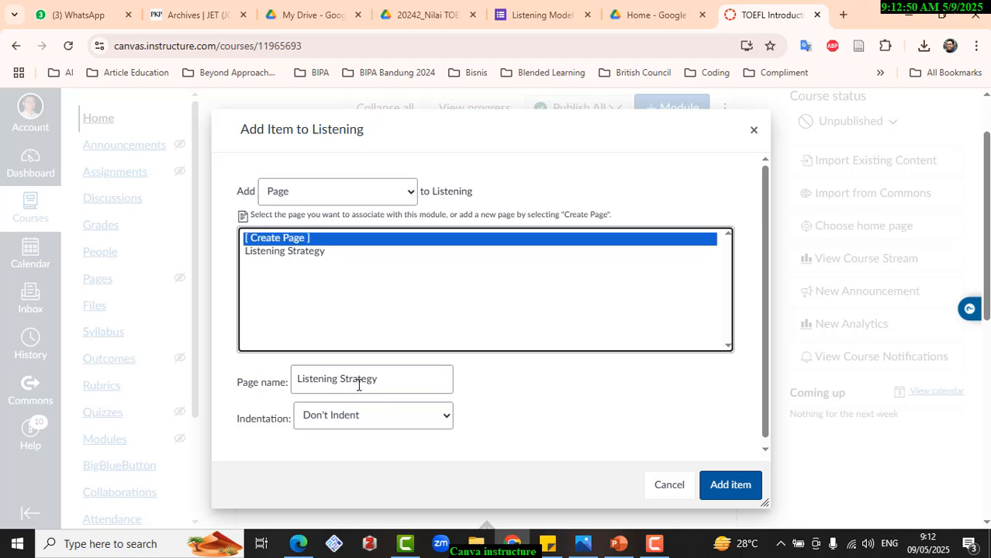
{"action": "left_click", "coordinate": [667, 485]}
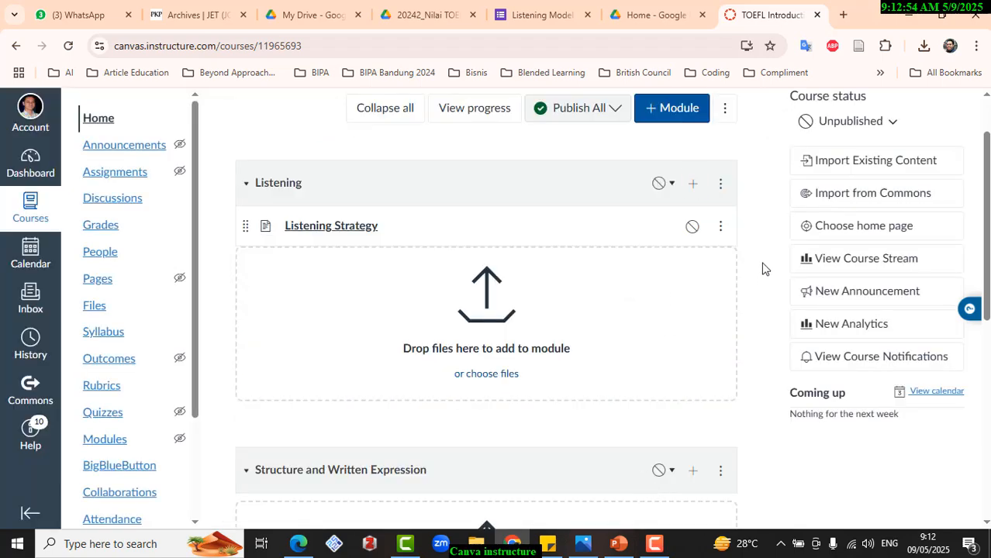
- Add a second new page named Listening to the First Speaker to the Listening module
{"action": "left_click", "coordinate": [696, 185]}
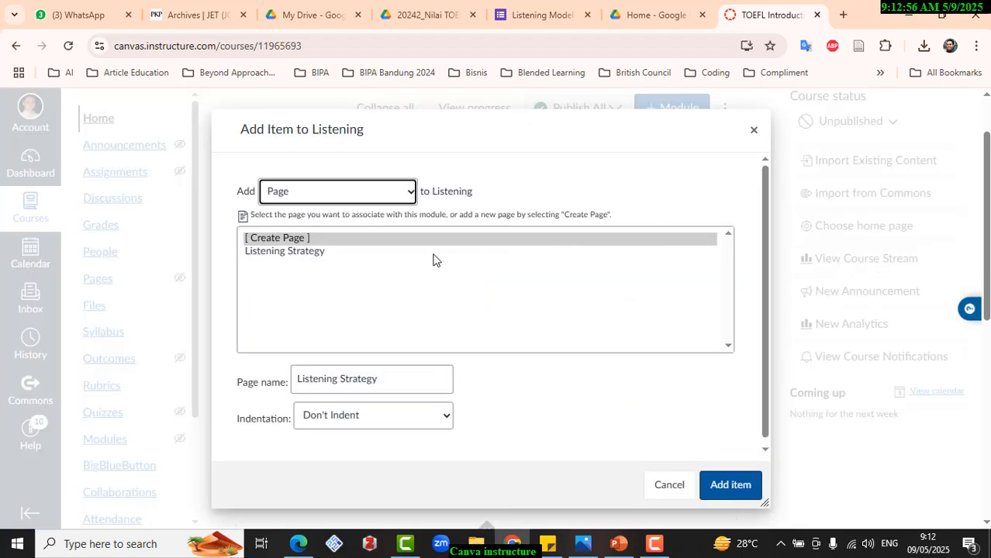
{"action": "left_click", "coordinate": [332, 241]}
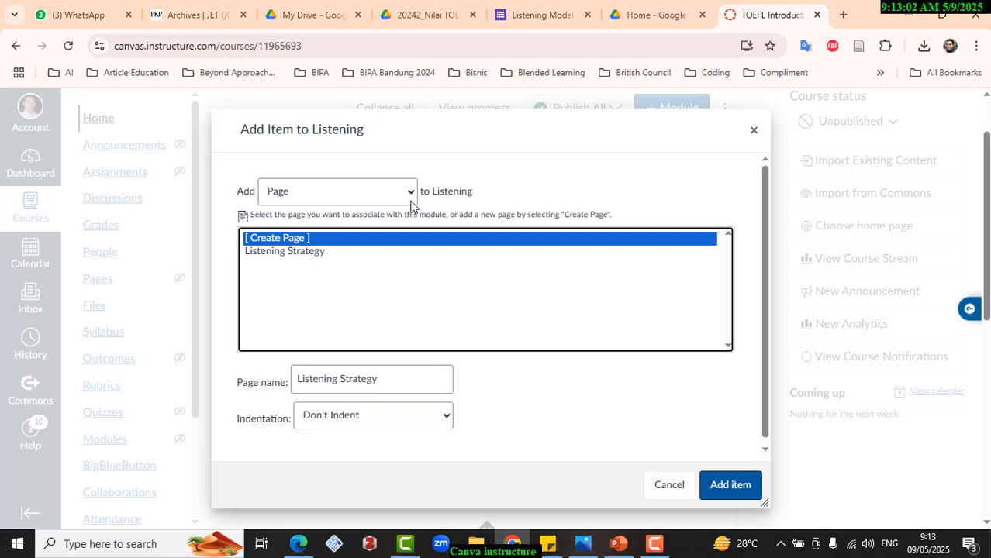
{"action": "left_click", "coordinate": [385, 380]}
{"action": "left_click_drag", "start_coordinate": [395, 379], "coordinate": [286, 394]}
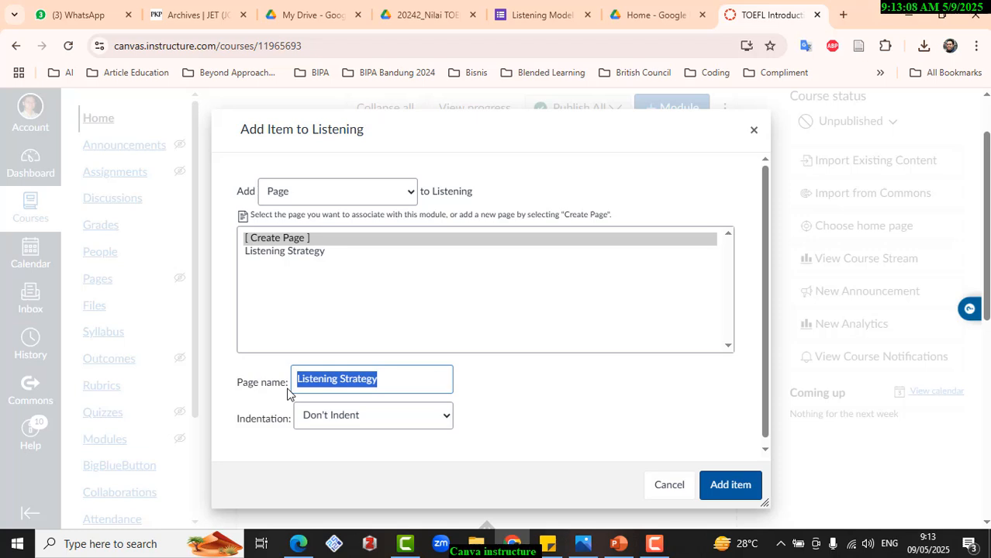
{"action": "type", "text": "Listening "}
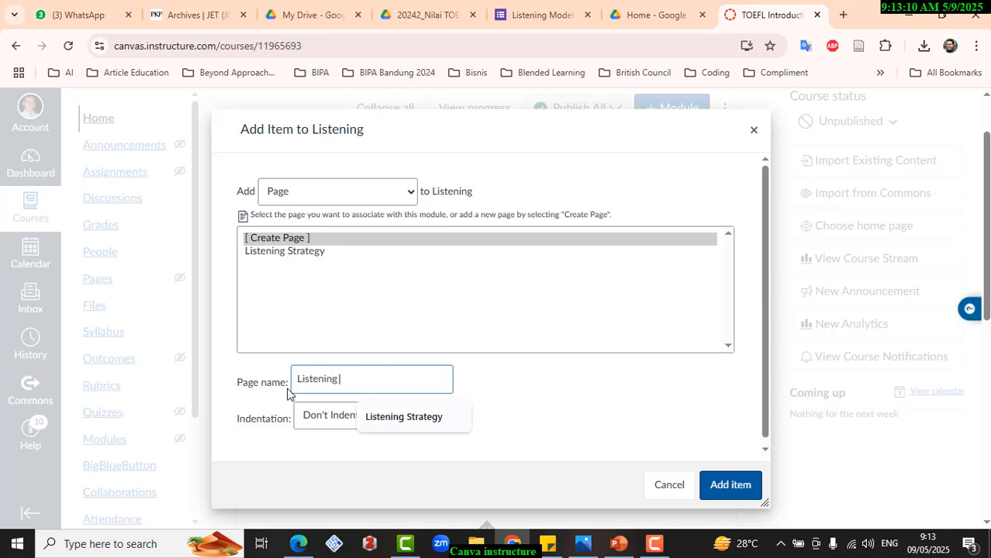
{"action": "type", "text": "to"}
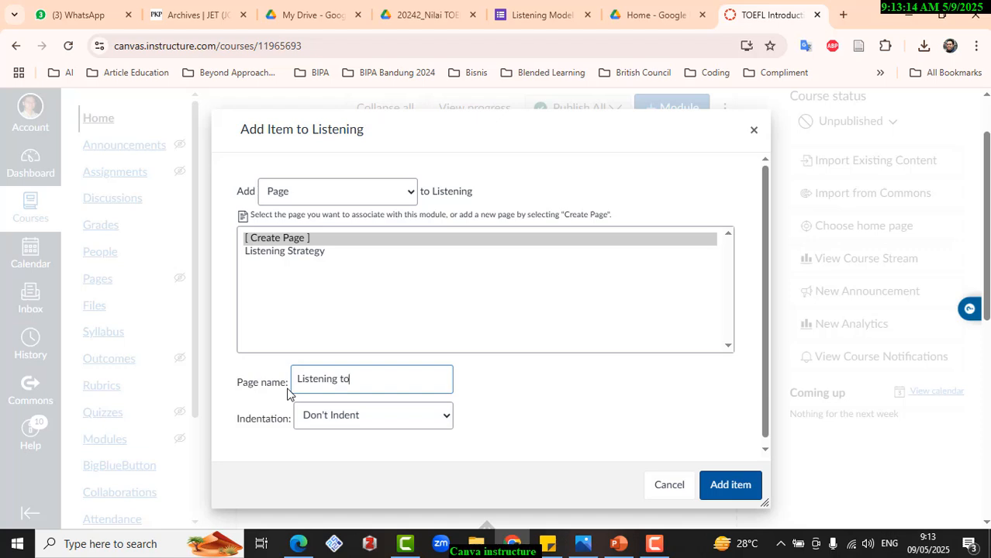
{"action": "type", "text": " the First Speaker"}
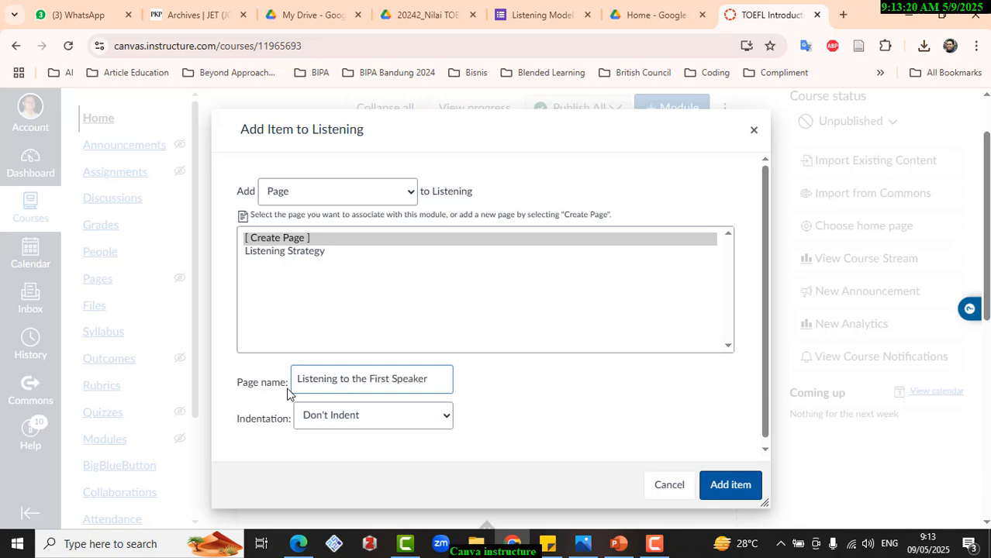
{"action": "left_click", "coordinate": [713, 489]}
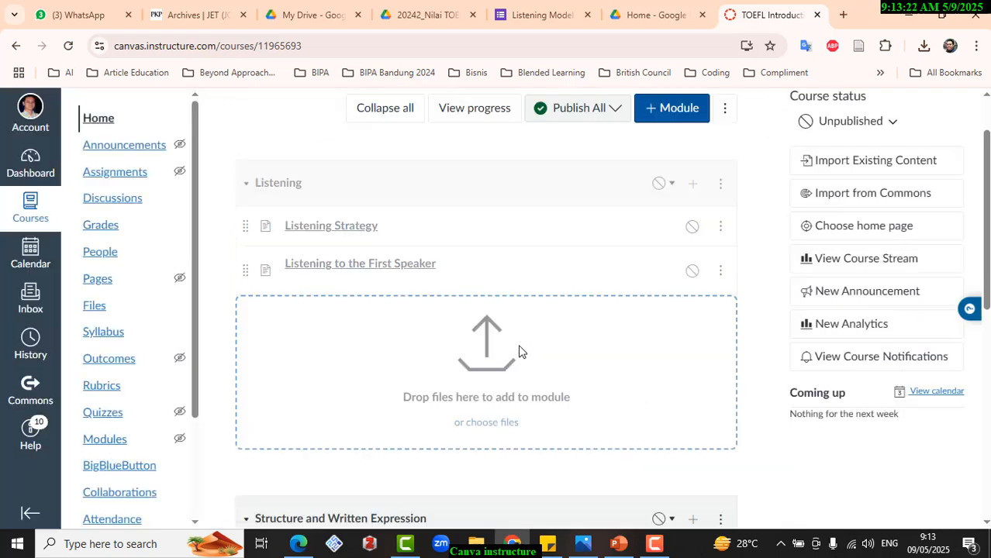
{"action": "scroll", "coordinate": [520, 352], "scroll_direction": "up", "scroll_amount": 1}
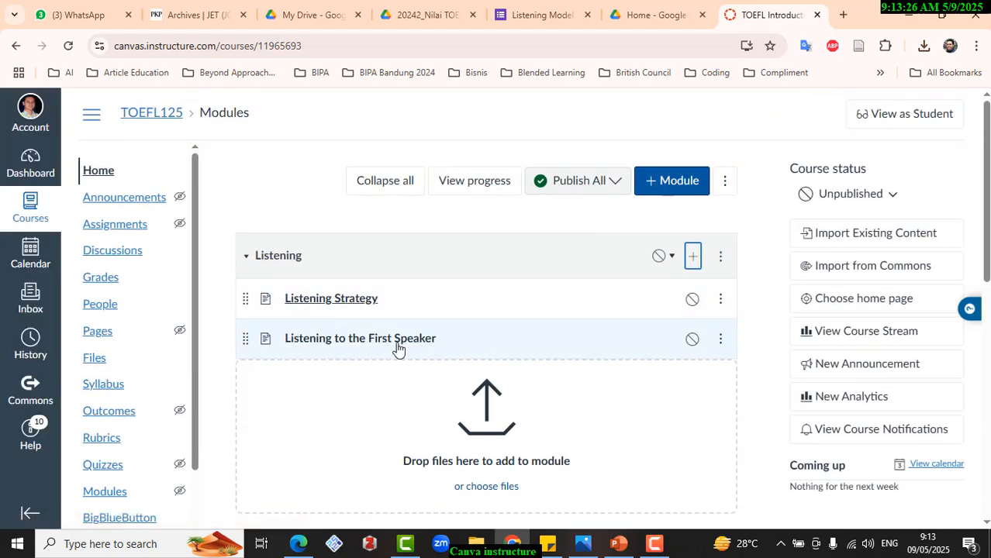
{"action": "left_click", "coordinate": [673, 186]}
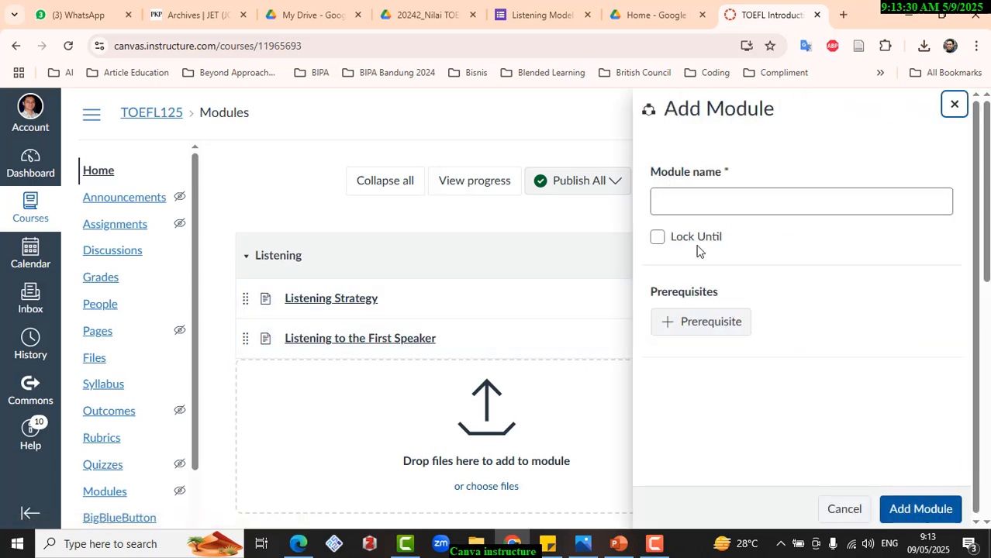
{"action": "left_click", "coordinate": [838, 511]}
- Add a third new page to the Listening module, with its name spelled Synonymous
{"action": "left_click", "coordinate": [692, 257]}
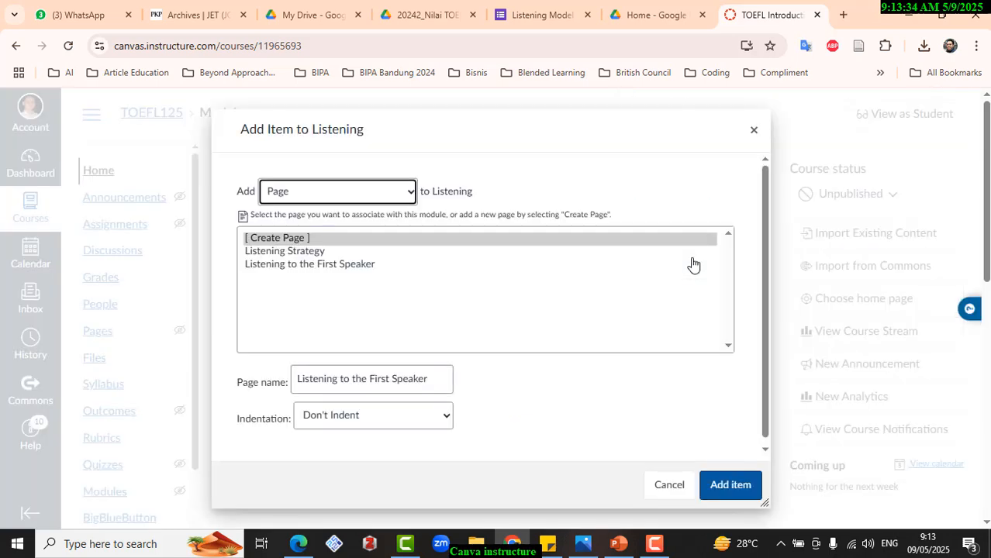
{"action": "left_click", "coordinate": [300, 237]}
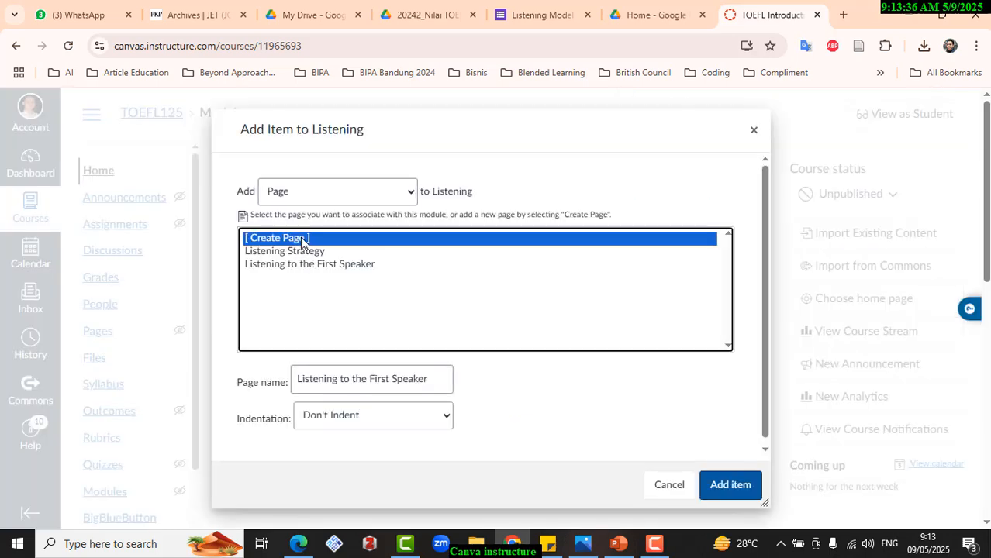
{"action": "left_click", "coordinate": [317, 379]}
{"action": "key", "text": "ctrl+a"}
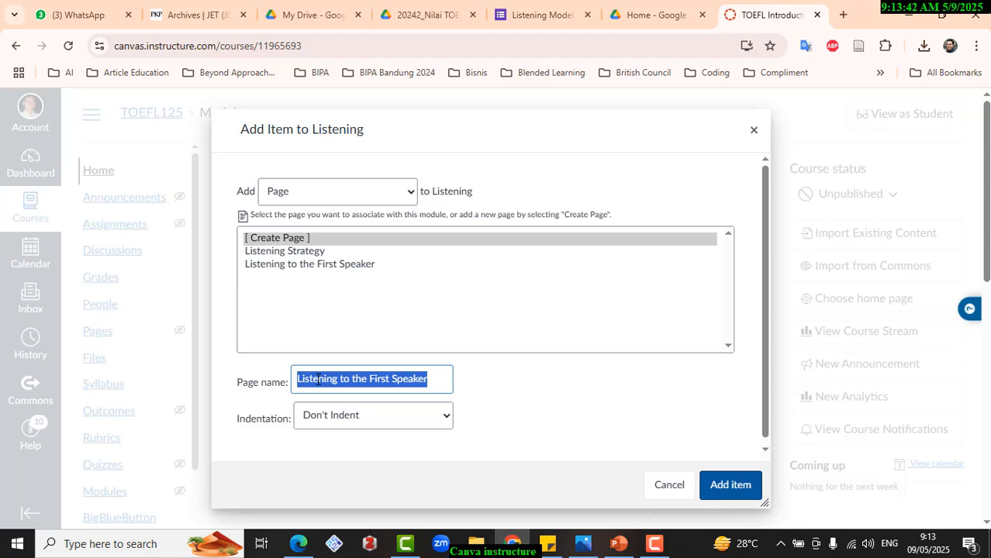
{"action": "type", "text": "Synom"}
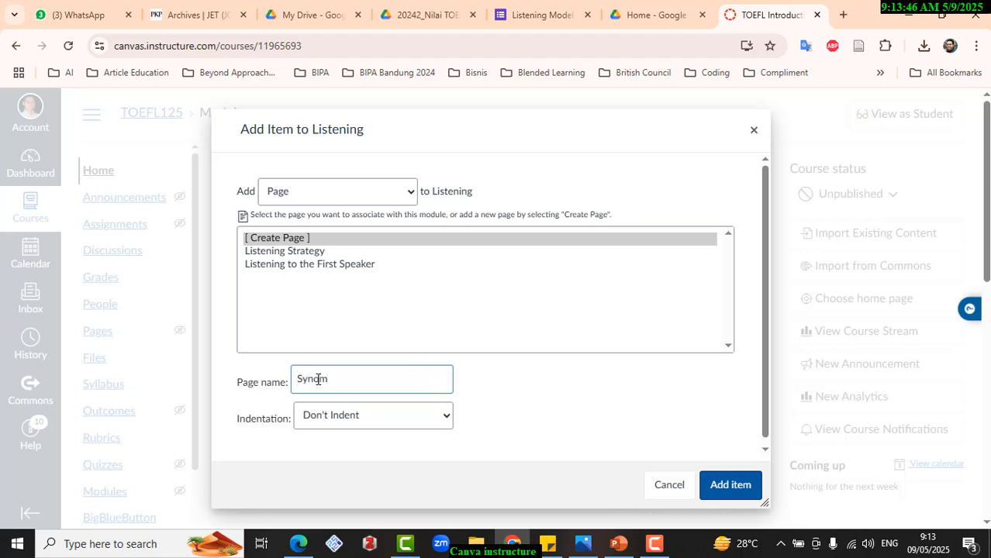
{"action": "type", "text": "yndm"}
{"action": "key", "text": "BackSpace"}
{"action": "key", "text": "BackSpace"}
{"action": "type", "text": "c"}
{"action": "type", "text": "nimous"}
{"action": "left_click", "coordinate": [318, 379]}
{"action": "key", "text": "BackSpace"}
{"action": "type", "text": "o"}
{"action": "right_click", "coordinate": [329, 382]}
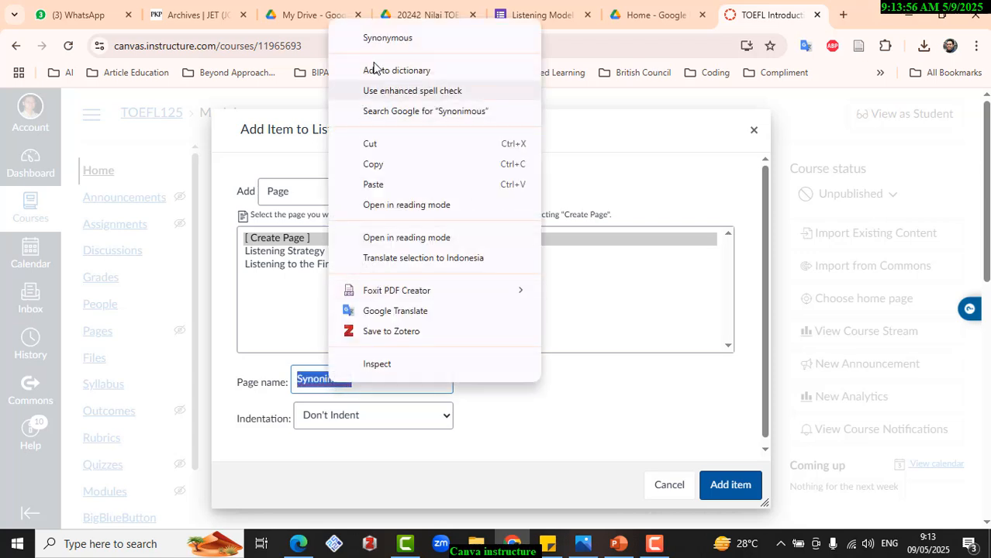
{"action": "left_click", "coordinate": [374, 37]}
{"action": "left_click", "coordinate": [729, 484]}
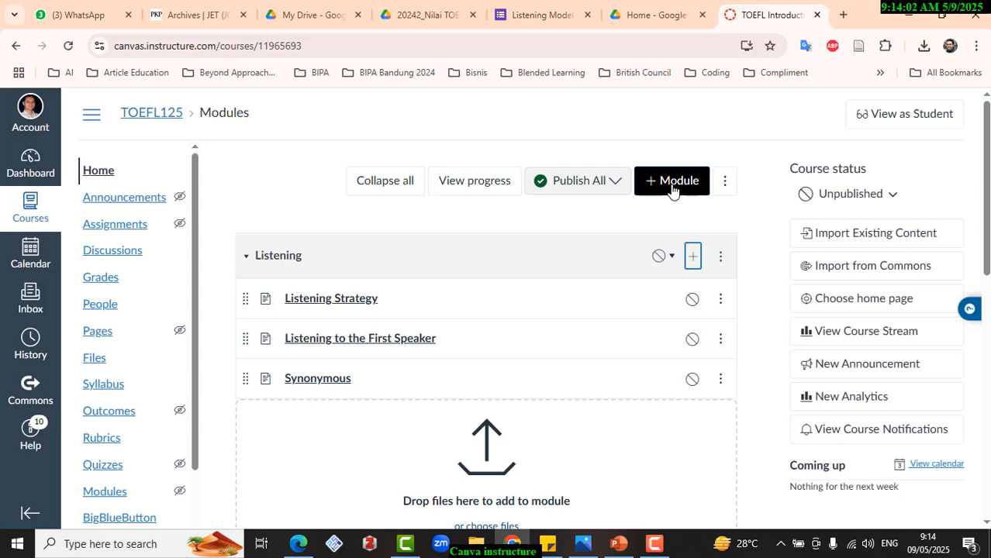
- Add a fourth new page named Negative to the Listening module and open the Listening Strategy page
{"action": "left_click", "coordinate": [692, 258]}
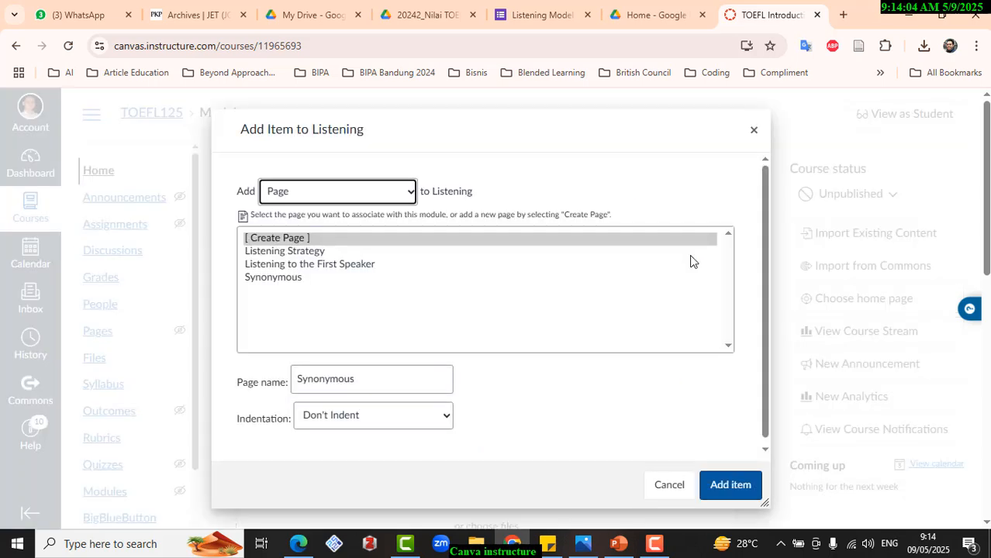
{"action": "left_click", "coordinate": [307, 242]}
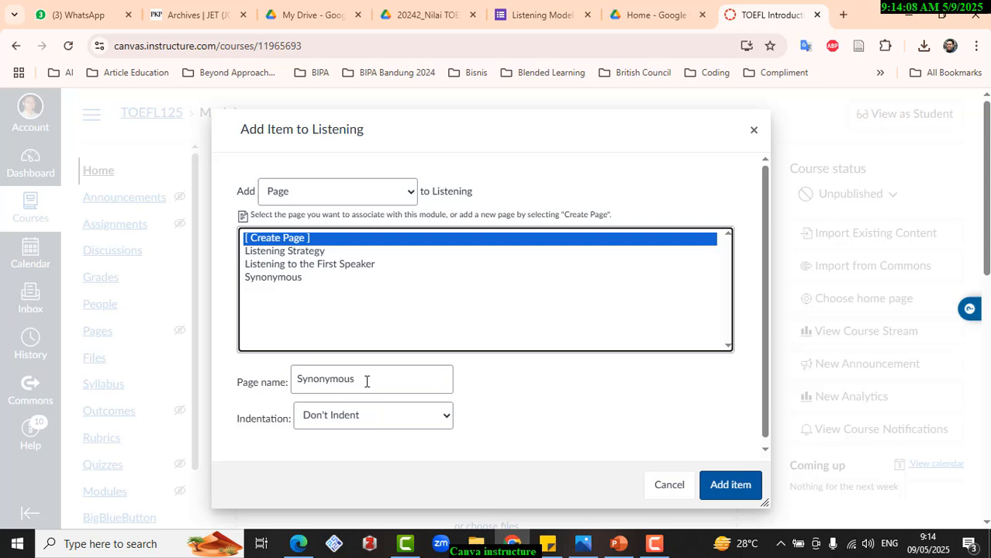
{"action": "left_click_drag", "start_coordinate": [367, 380], "coordinate": [297, 392]}
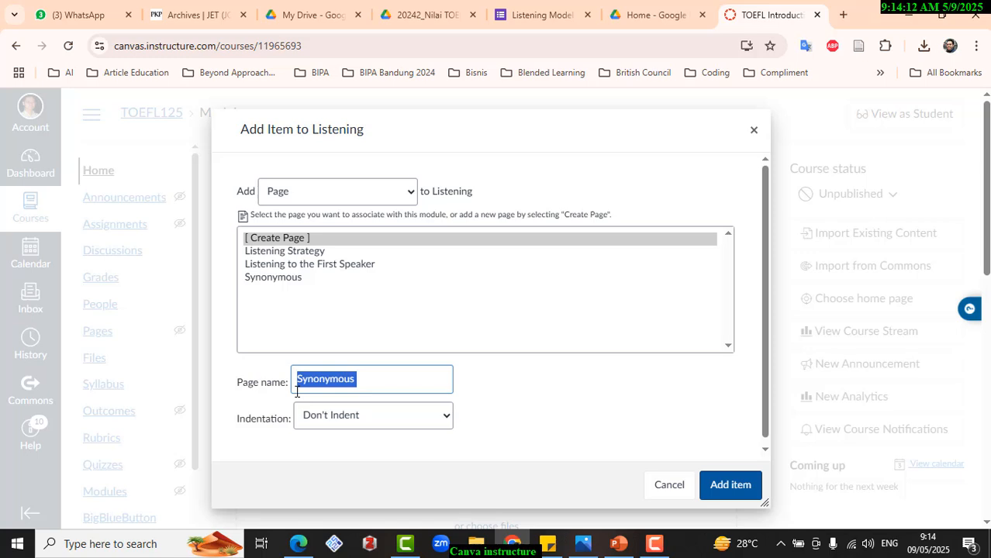
{"action": "type", "text": "Negative"}
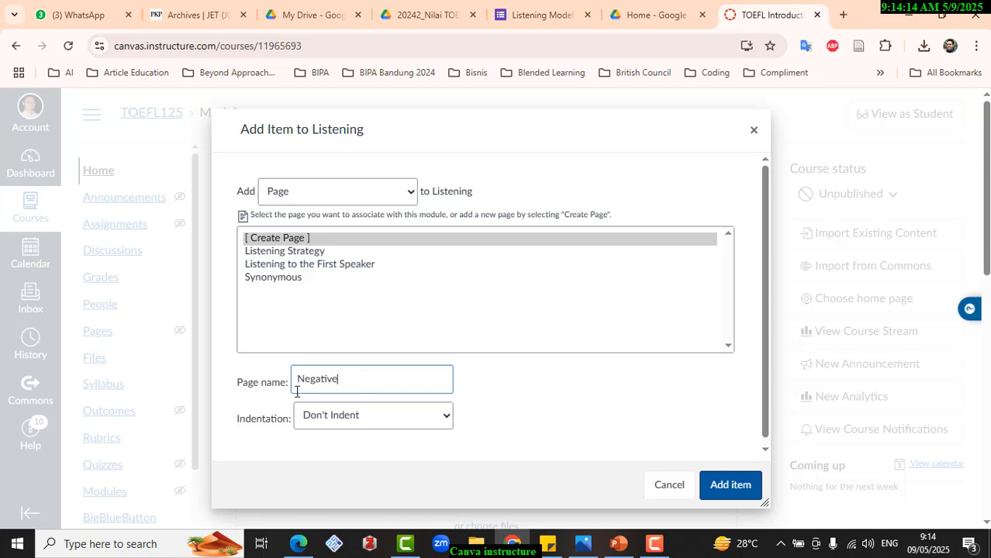
{"action": "left_click", "coordinate": [716, 486]}
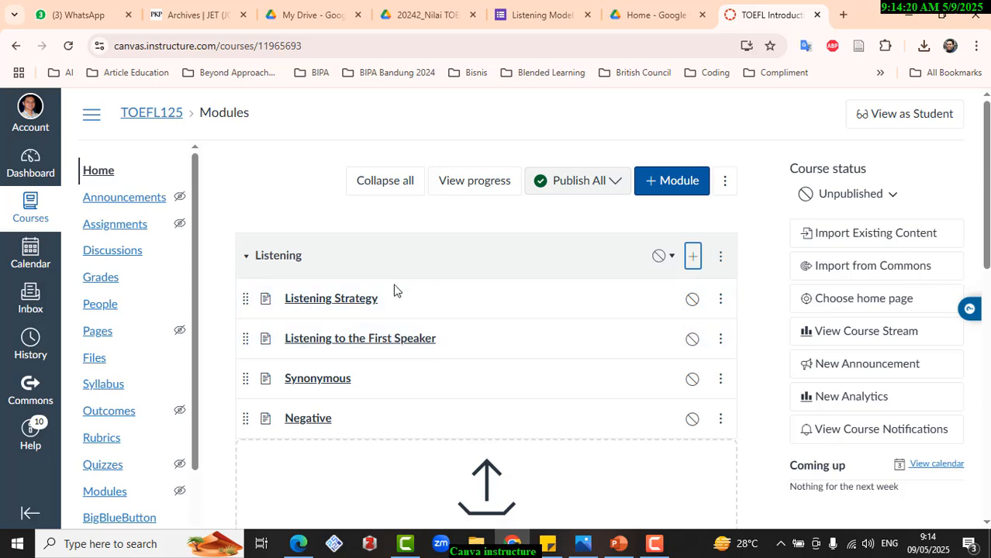
{"action": "left_click", "coordinate": [310, 303]}
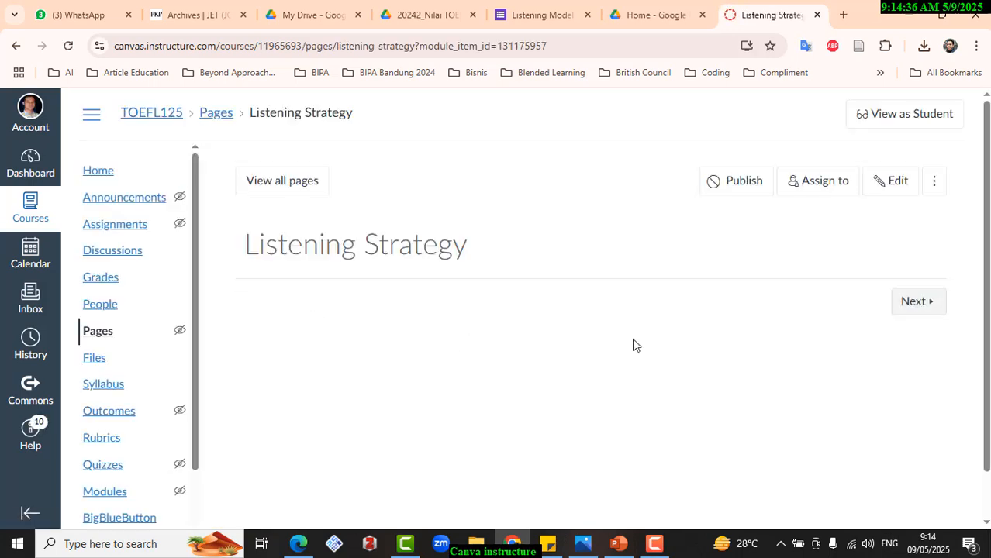
- Open the Listening Strategy page for editing and enter the body text "Text text and soon", followed by a new line
{"action": "left_click", "coordinate": [880, 183]}
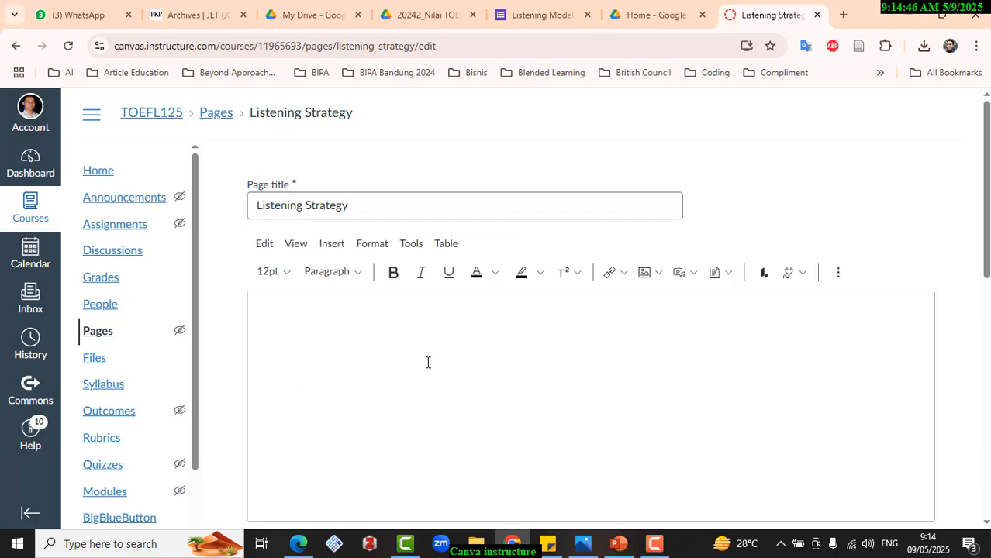
{"action": "left_click", "coordinate": [358, 331]}
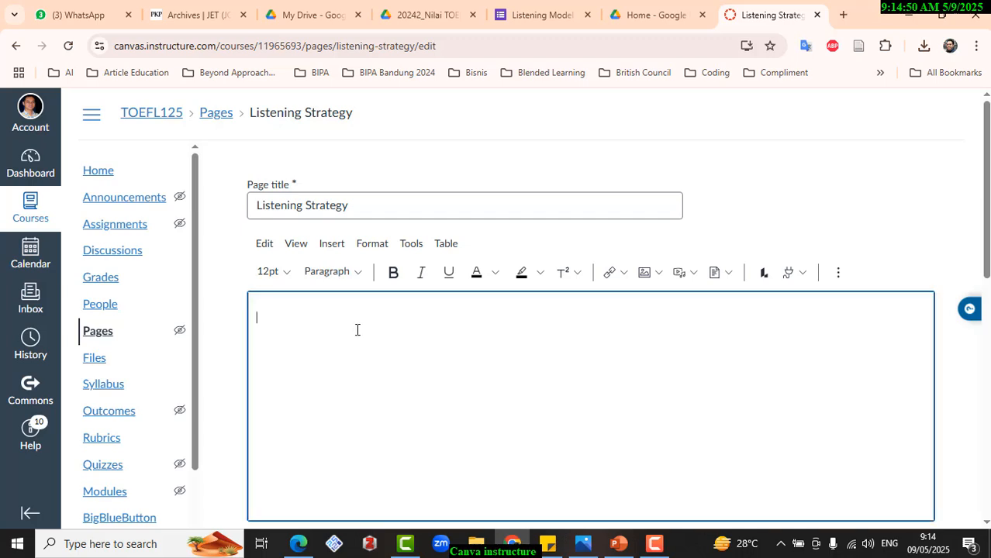
{"action": "type", "text": "Te"}
{"action": "type", "text": "x"}
{"action": "type", "text": "t teac"}
{"action": "type", "text": "and soon"}
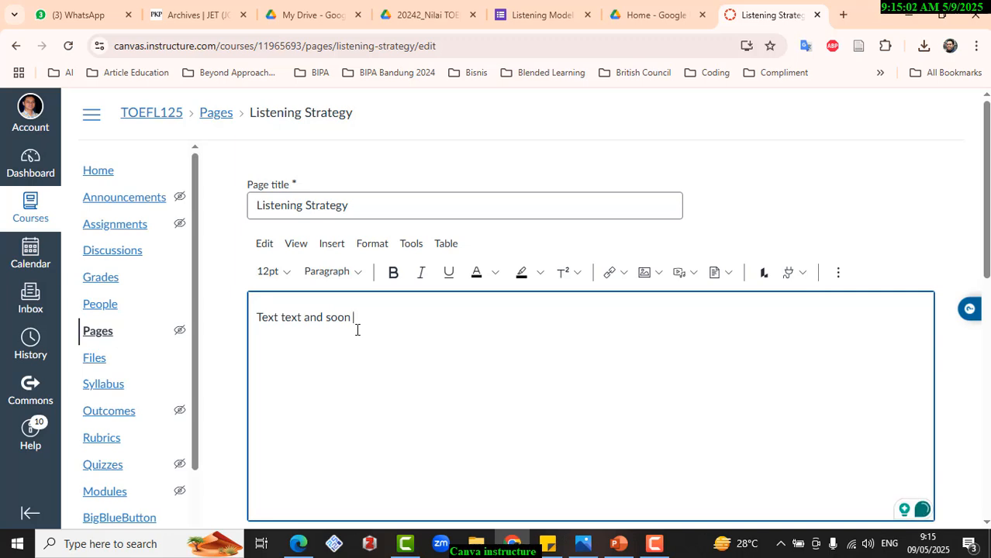
{"action": "key", "text": "Return"}
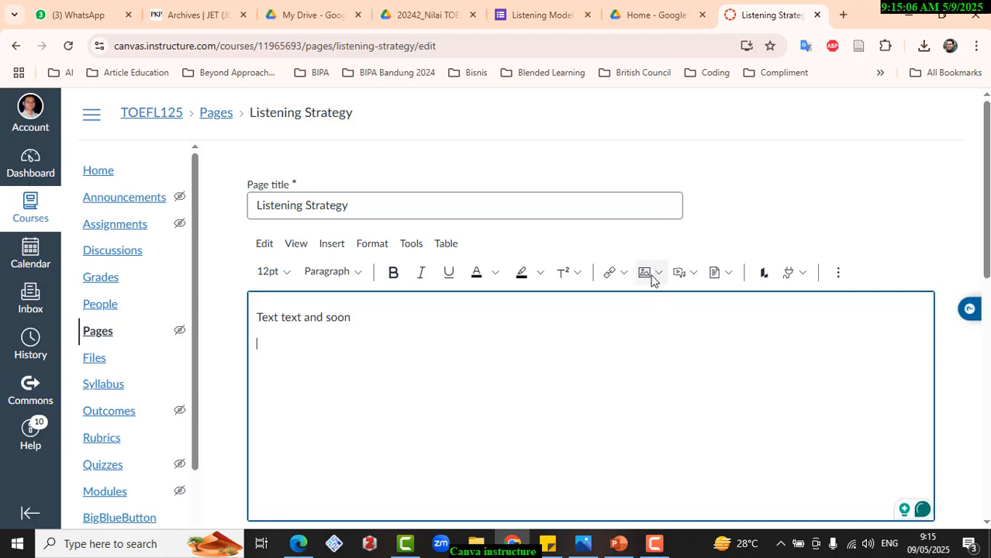
- Upload the image AvatarMakeUp_1 from the computer and insert it below the text "Text text and soon"
{"action": "left_click", "coordinate": [658, 273]}
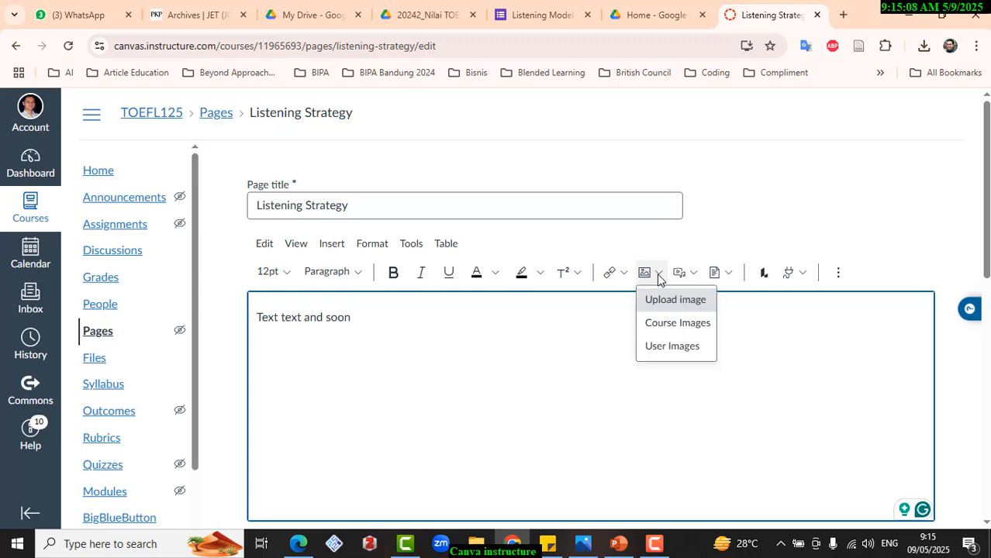
{"action": "left_click", "coordinate": [655, 307]}
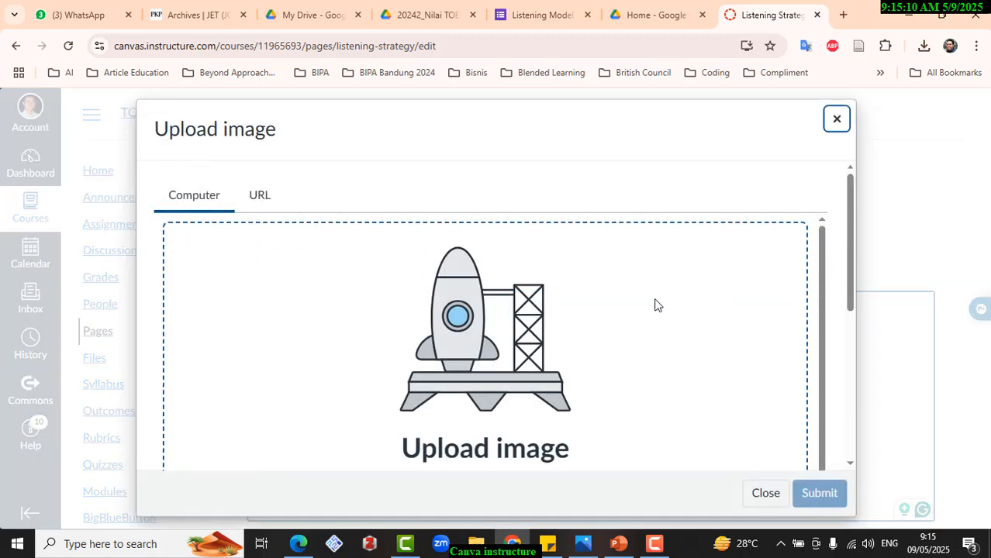
{"action": "scroll", "coordinate": [568, 305], "scroll_direction": "down", "scroll_amount": 1}
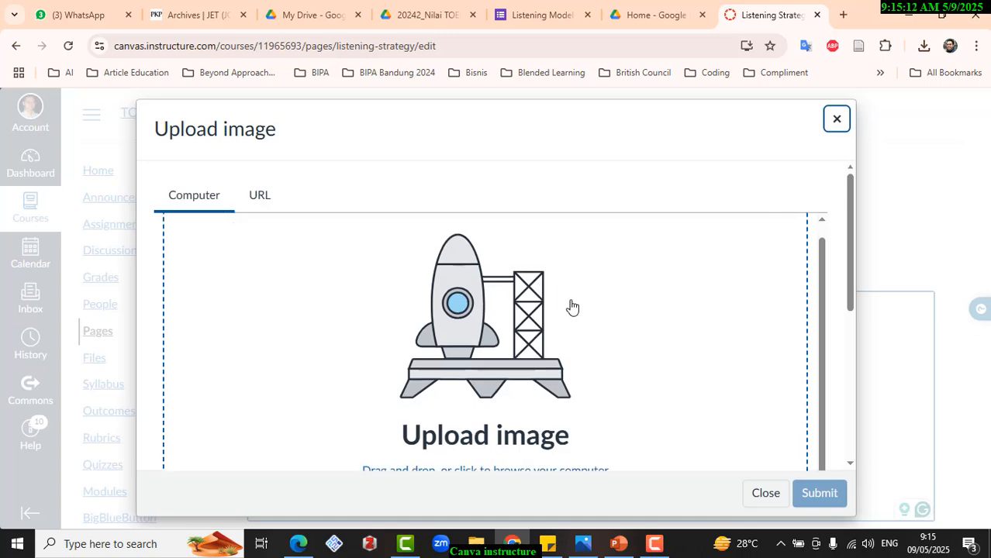
{"action": "scroll", "coordinate": [484, 310], "scroll_direction": "down", "scroll_amount": 3}
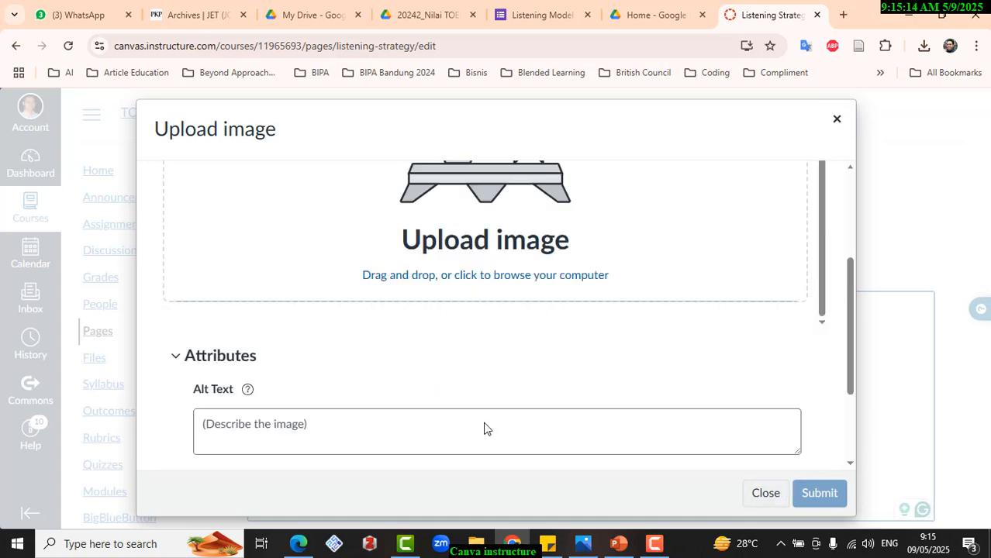
{"action": "left_click", "coordinate": [457, 237]}
{"action": "left_click", "coordinate": [431, 293]}
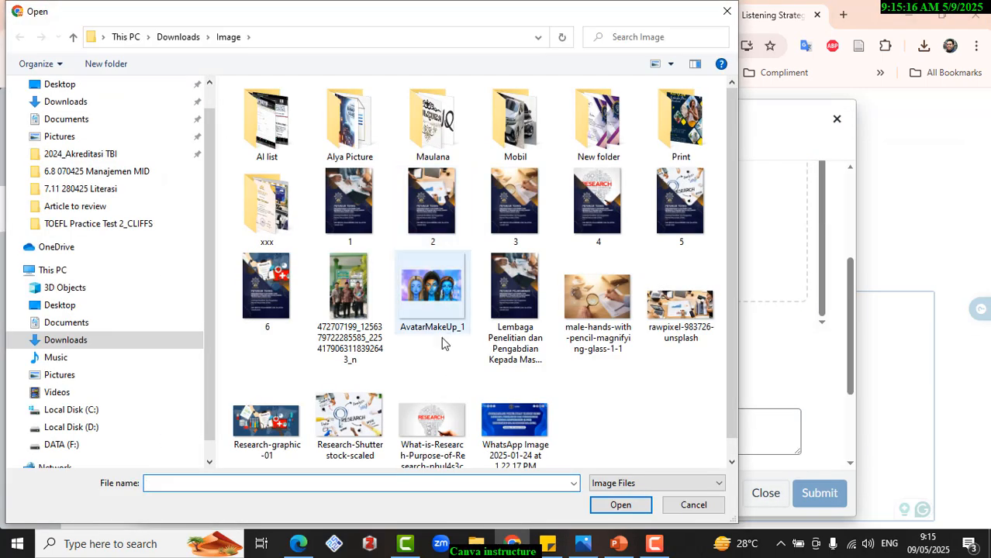
{"action": "left_click", "coordinate": [625, 504]}
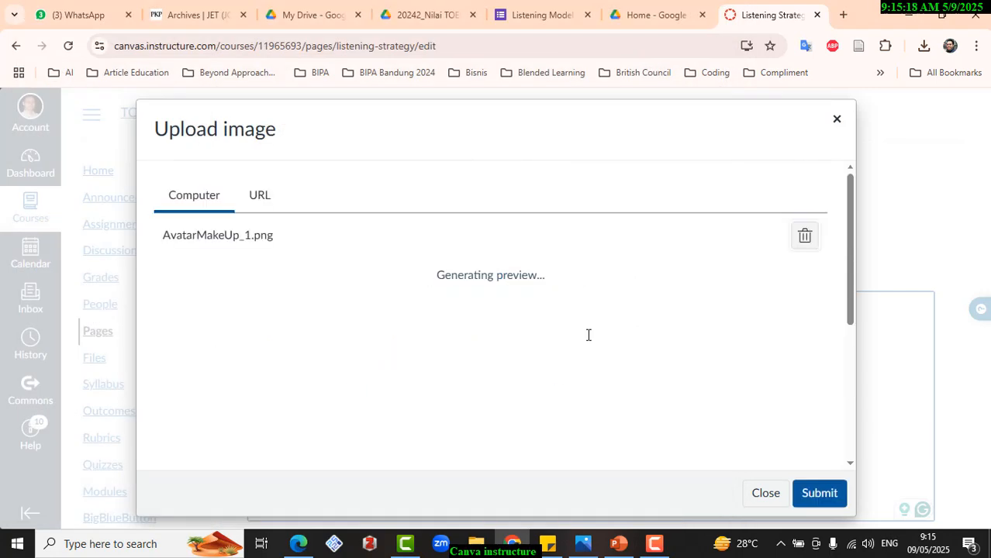
{"action": "left_click", "coordinate": [806, 495]}
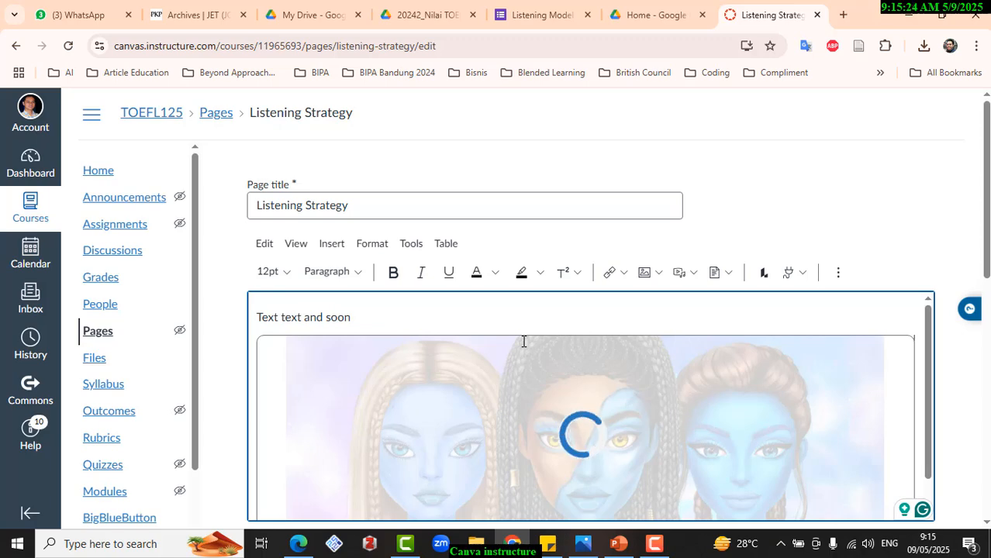
- Insert an empty line above the text "Text text and soon" and check the options for adding media
{"action": "scroll", "coordinate": [523, 341], "scroll_direction": "down", "scroll_amount": 1}
{"action": "scroll", "coordinate": [523, 341], "scroll_direction": "down", "scroll_amount": 1}
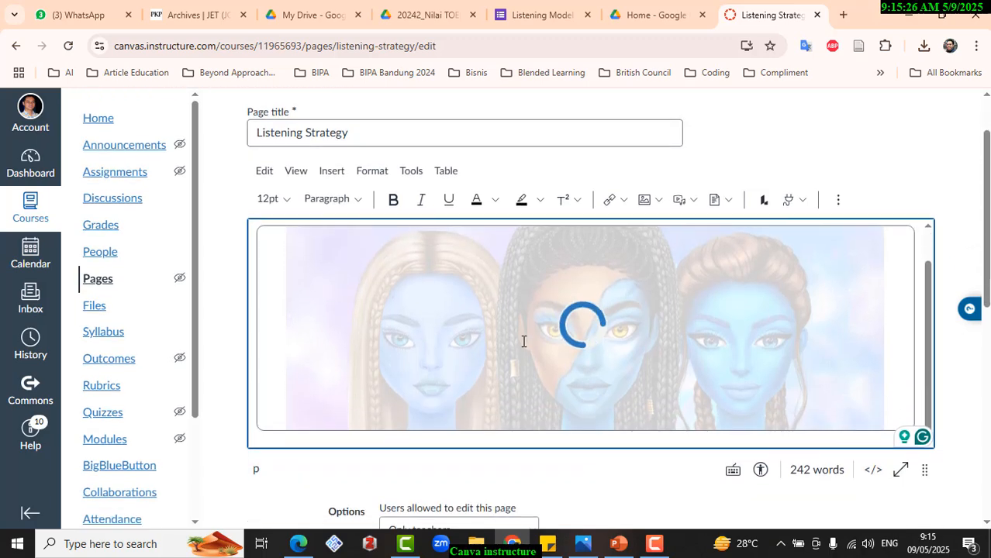
{"action": "scroll", "coordinate": [523, 341], "scroll_direction": "up", "scroll_amount": 1}
{"action": "scroll", "coordinate": [523, 341], "scroll_direction": "up", "scroll_amount": 1}
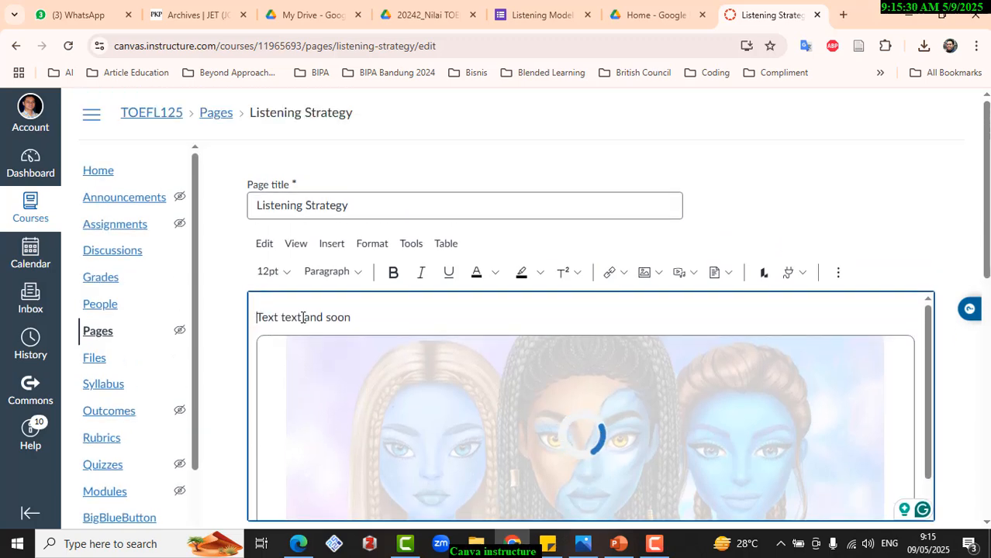
{"action": "scroll", "coordinate": [302, 317], "scroll_direction": "down", "scroll_amount": 3}
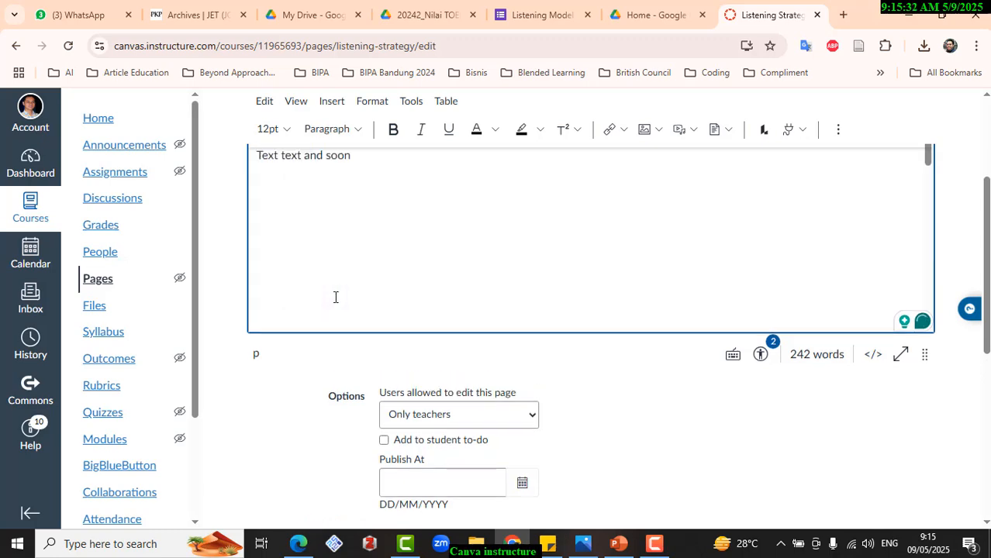
{"action": "scroll", "coordinate": [326, 302], "scroll_direction": "up", "scroll_amount": 2}
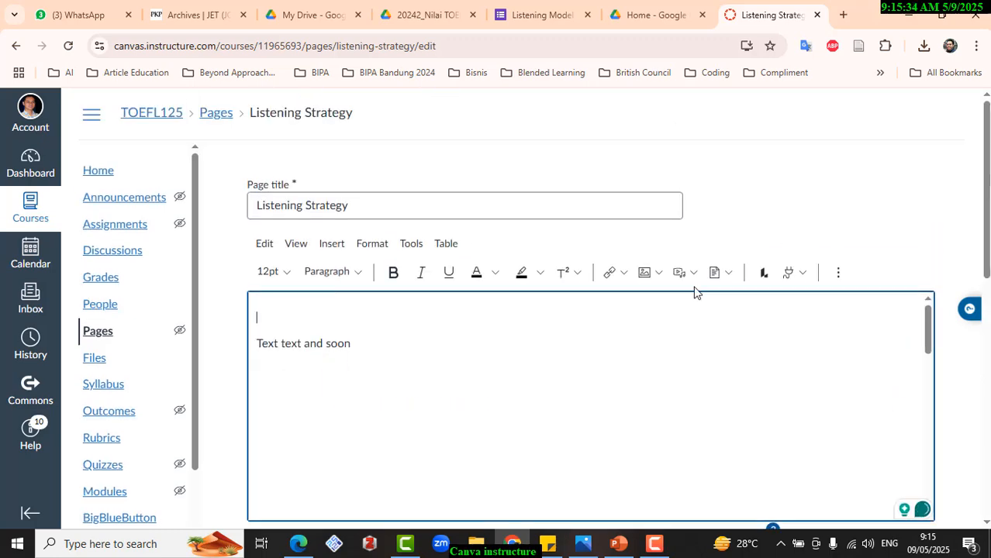
{"action": "scroll", "coordinate": [546, 339], "scroll_direction": "down", "scroll_amount": 5}
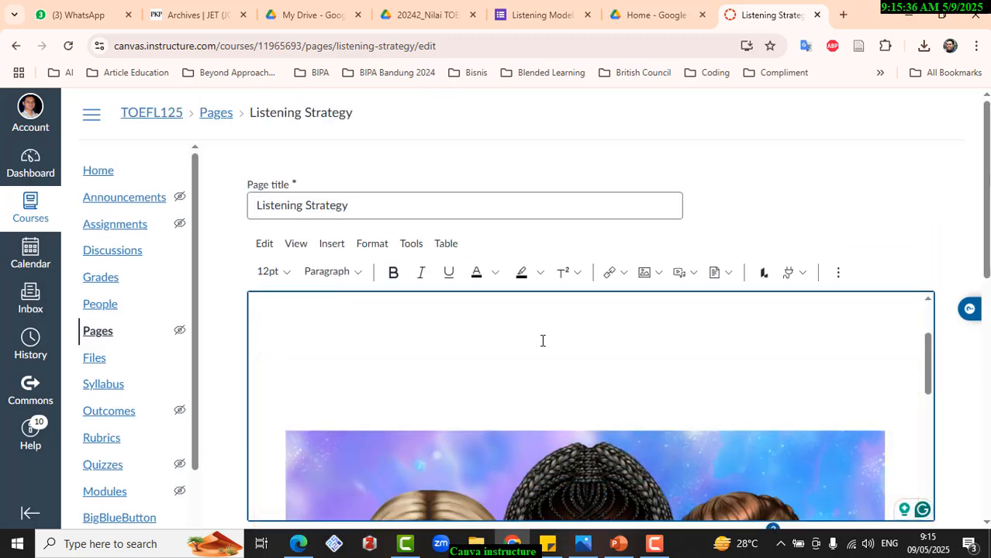
{"action": "scroll", "coordinate": [542, 340], "scroll_direction": "up", "scroll_amount": 5}
{"action": "left_click", "coordinate": [296, 376]}
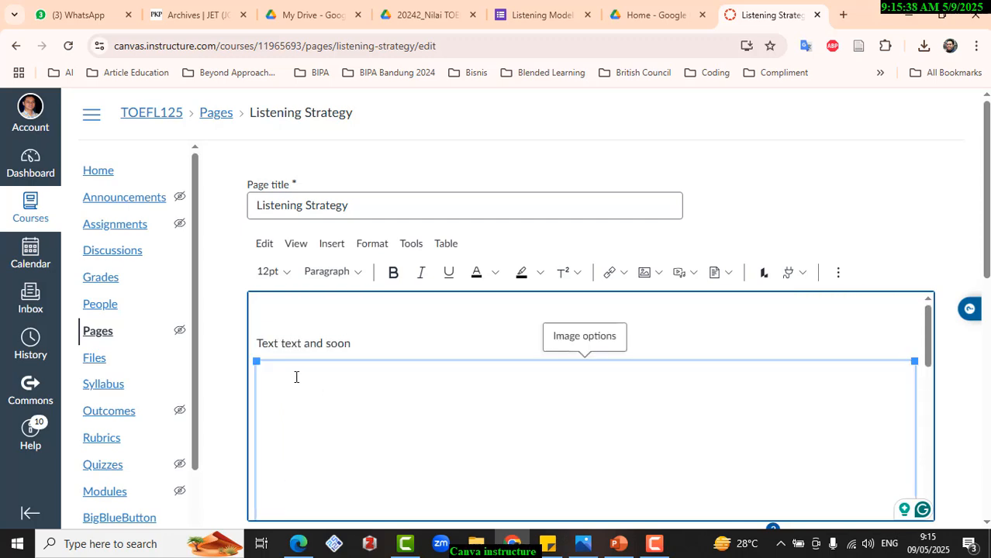
{"action": "scroll", "coordinate": [516, 380], "scroll_direction": "down", "scroll_amount": 2}
{"action": "scroll", "coordinate": [516, 381], "scroll_direction": "up", "scroll_amount": 2}
{"action": "left_click", "coordinate": [312, 320]}
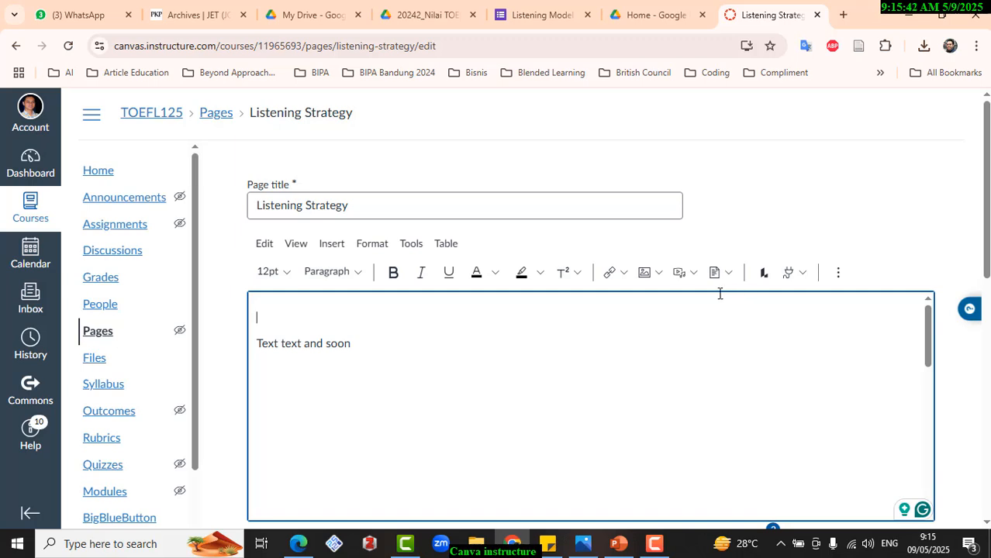
{"action": "left_click", "coordinate": [693, 276]}
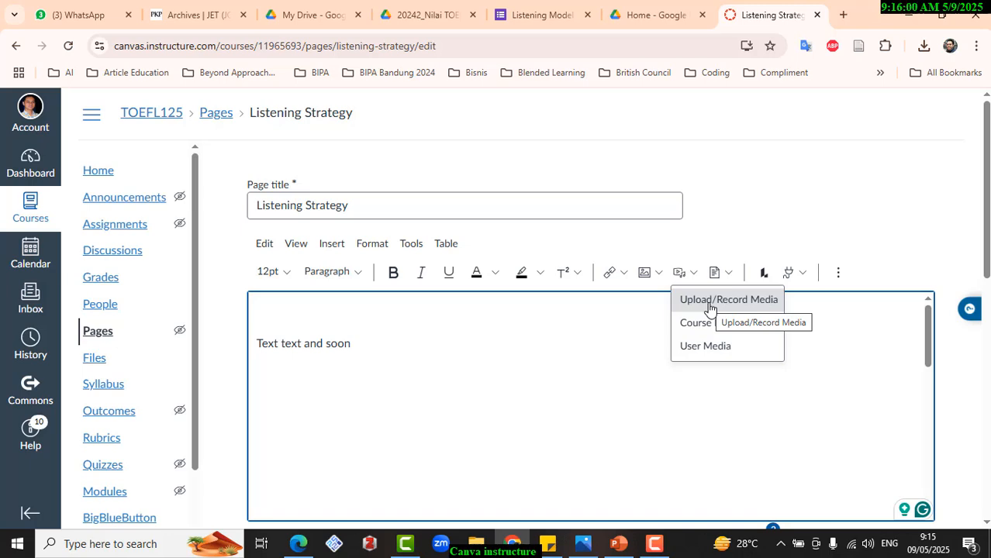
{"action": "left_click", "coordinate": [462, 316]}
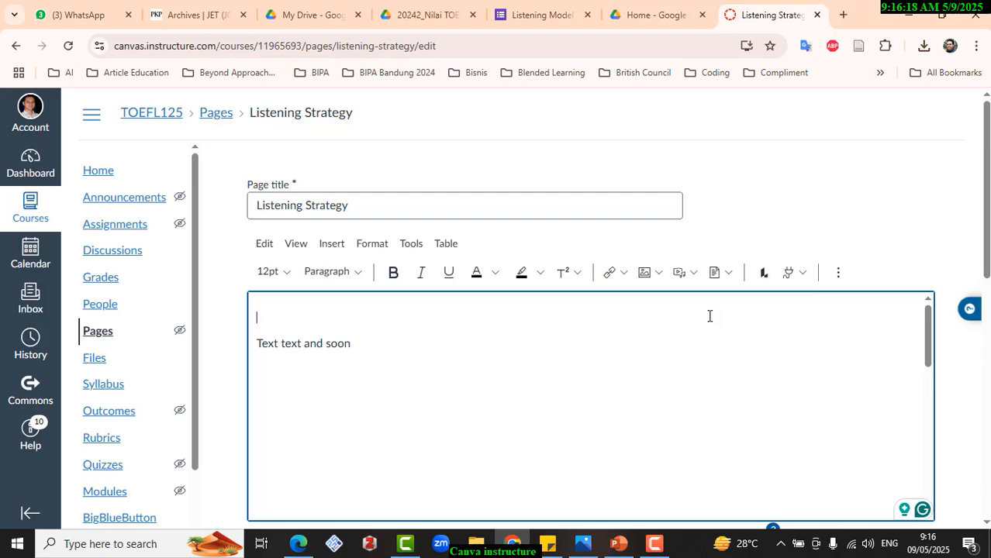
- Open YouTube in a new browser tab and look through the videos on its home page
{"action": "left_click", "coordinate": [843, 14]}
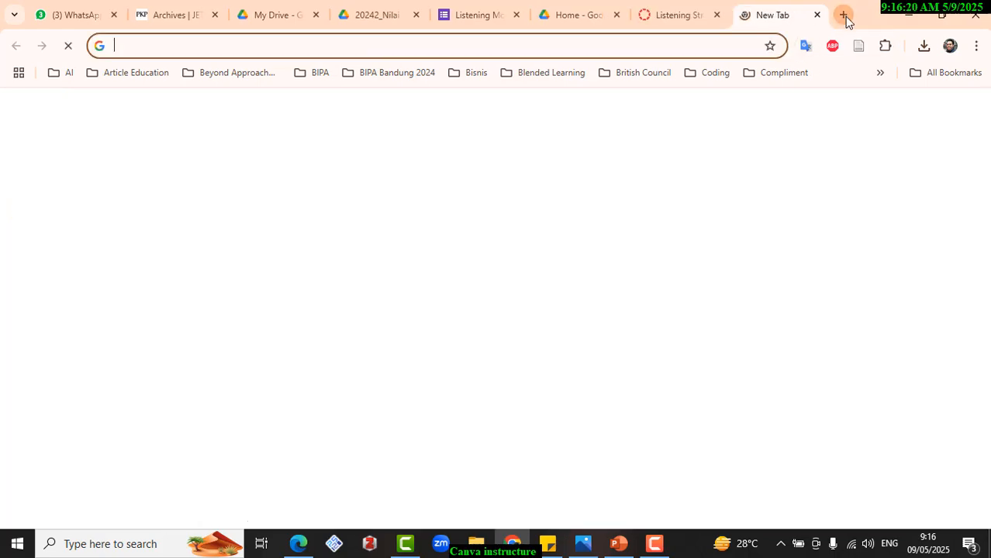
{"action": "type", "text": "you"}
{"action": "key", "text": "Return"}
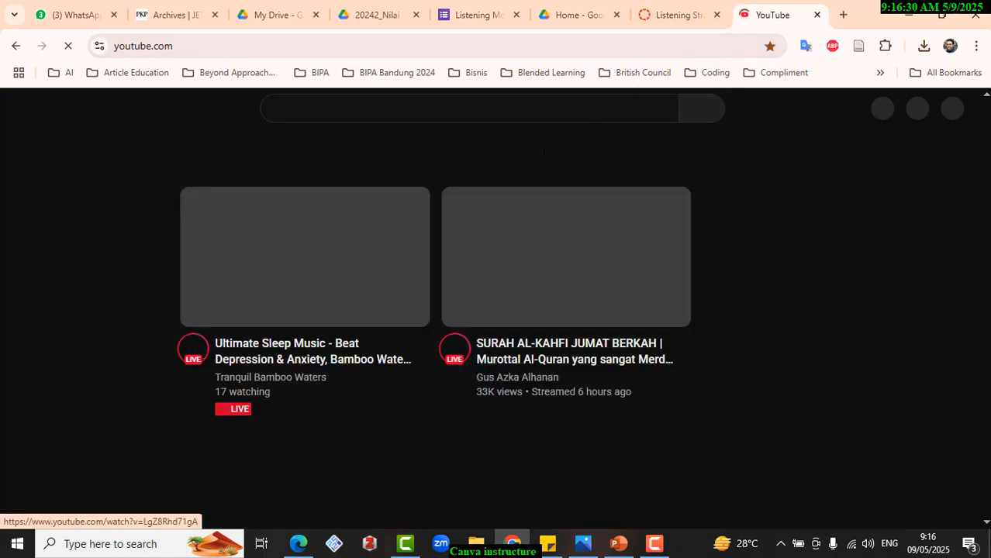
{"action": "scroll", "coordinate": [462, 186], "scroll_direction": "down", "scroll_amount": 13}
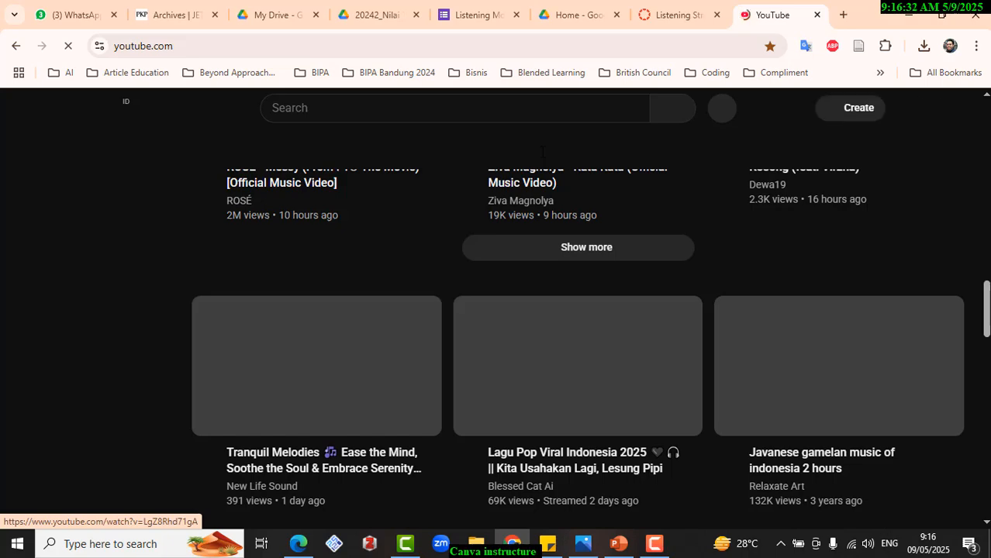
{"action": "scroll", "coordinate": [462, 186], "scroll_direction": "up", "scroll_amount": 5}
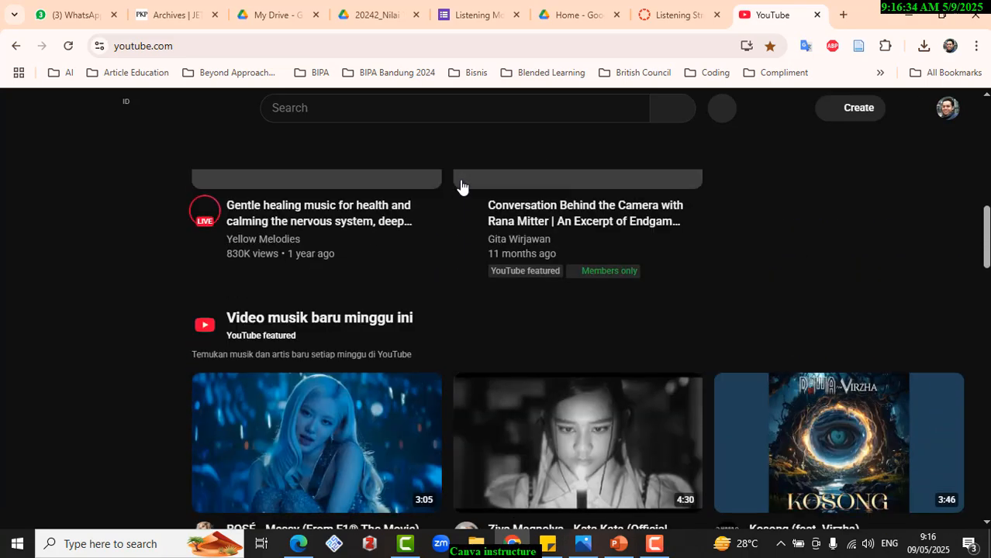
{"action": "scroll", "coordinate": [460, 186], "scroll_direction": "up", "scroll_amount": 5}
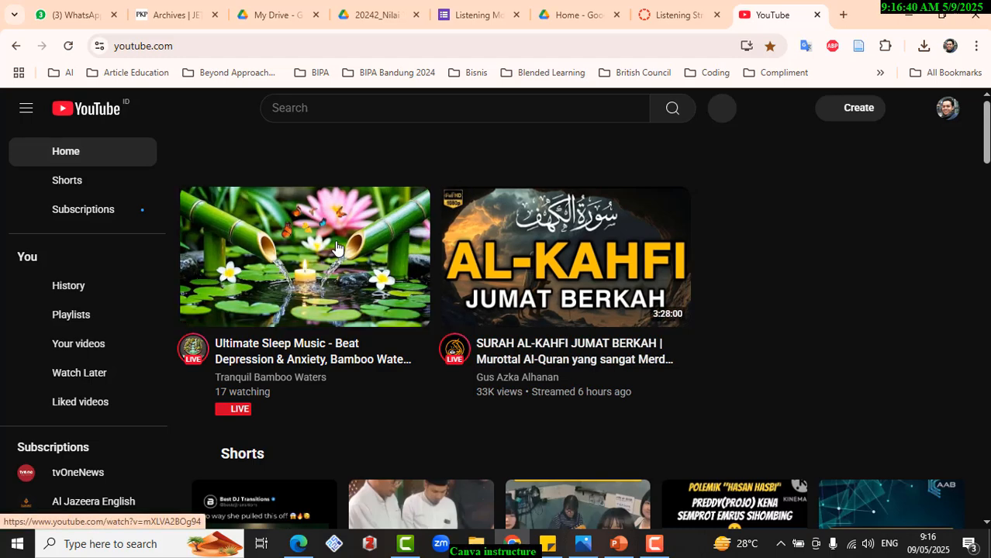
- Open the video "Ultimate Sleep Music - Beat Depression & Anxiety" and copy its embed code
{"action": "left_click", "coordinate": [337, 248]}
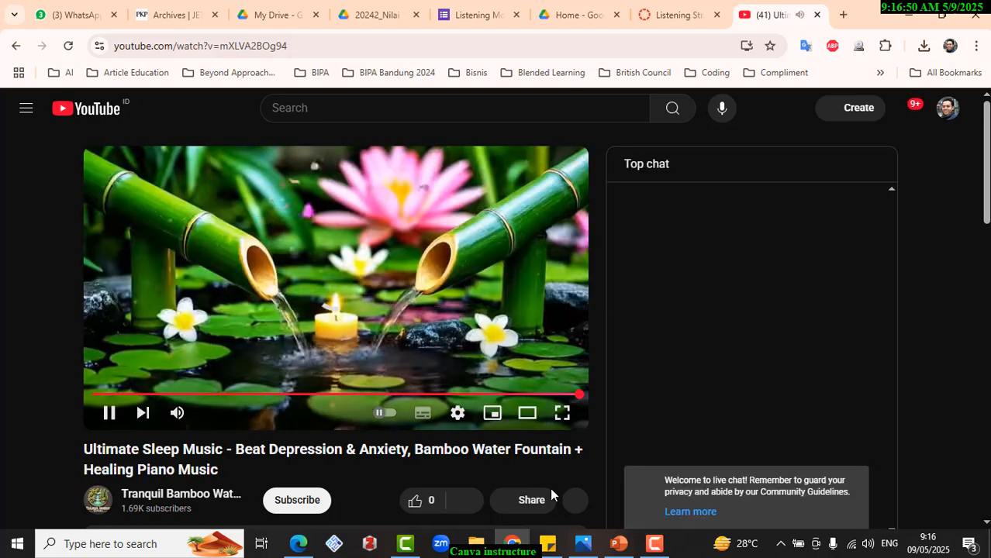
{"action": "left_click", "coordinate": [525, 501]}
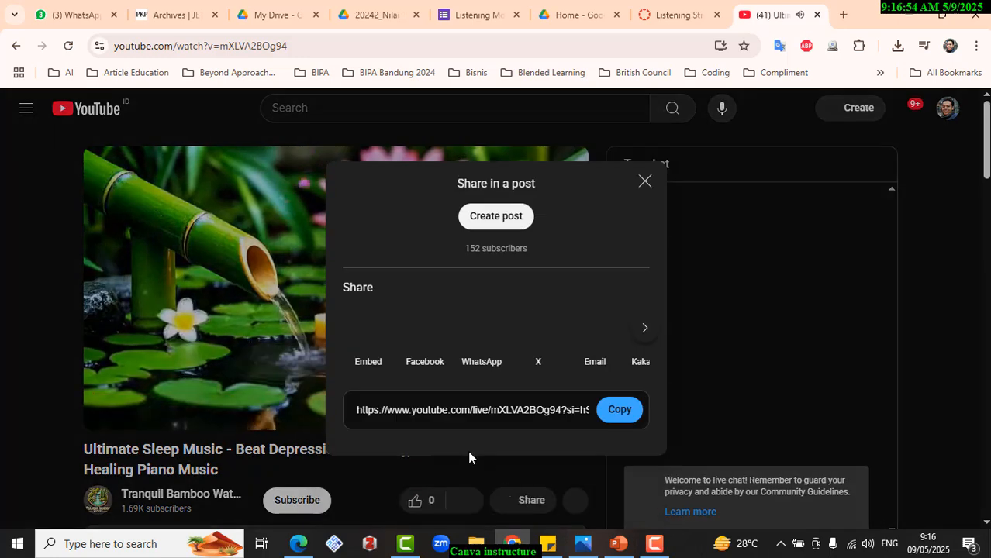
{"action": "left_click", "coordinate": [373, 367]}
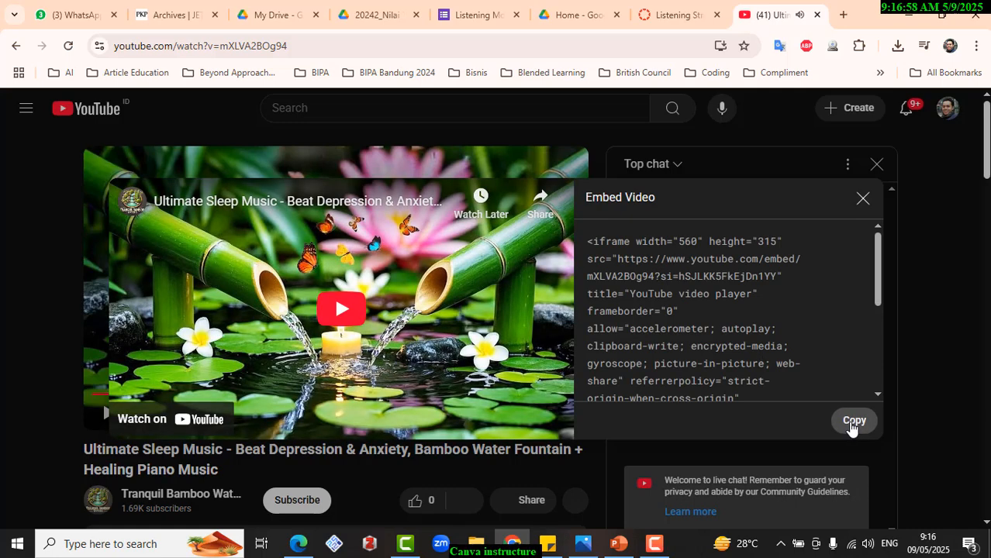
{"action": "left_click", "coordinate": [853, 420]}
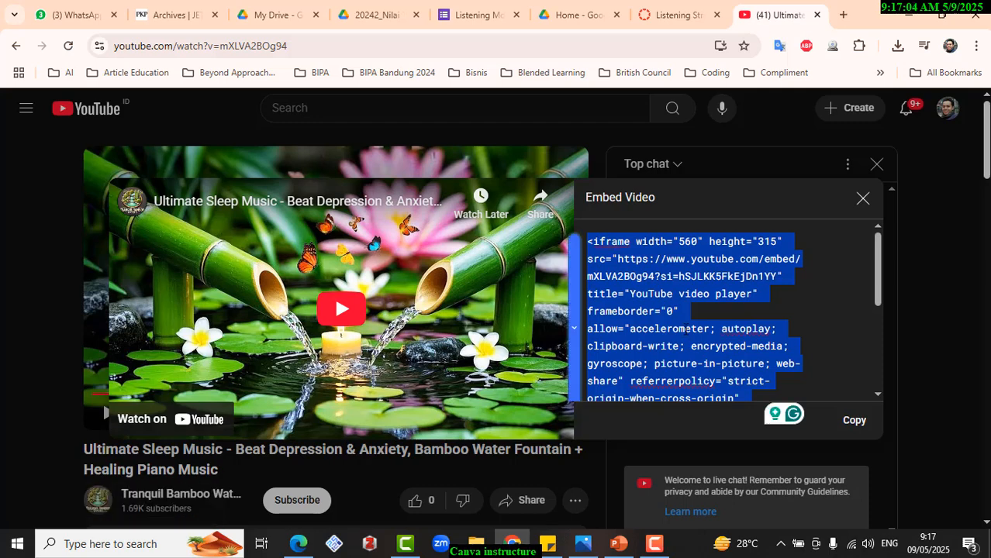
- Return to the Listening Strategy page in Canvas and paste the video's embed code on a new first line of its HTML source
{"action": "left_click", "coordinate": [659, 14]}
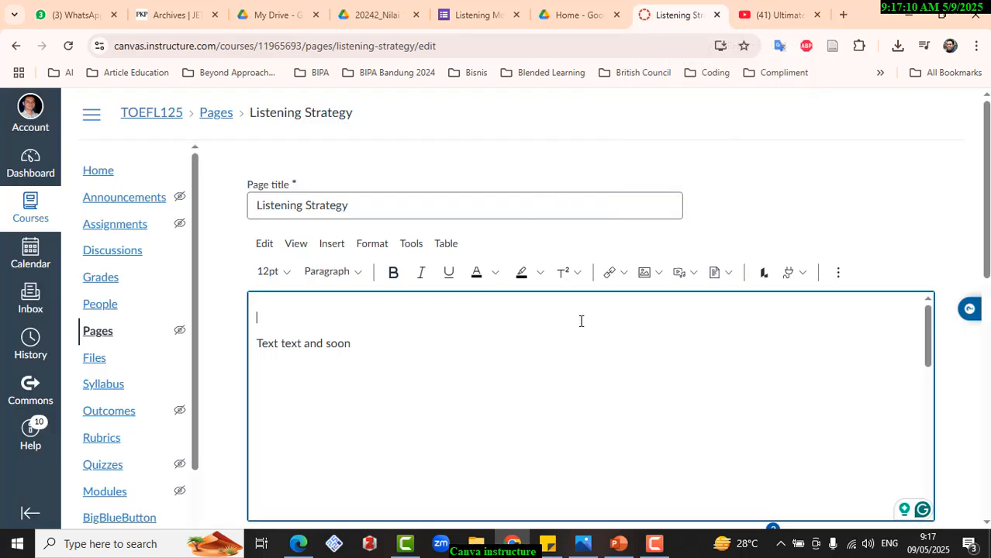
{"action": "left_click", "coordinate": [298, 244]}
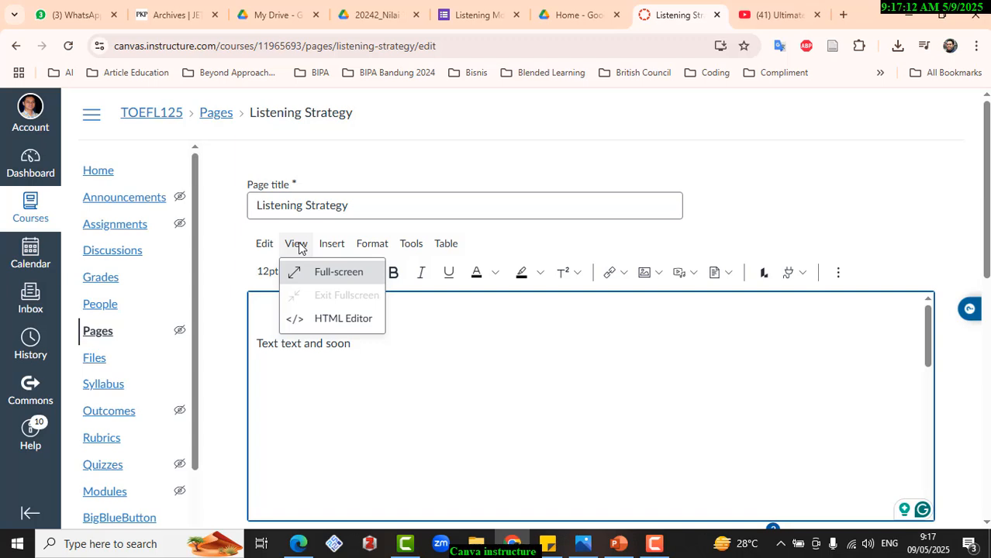
{"action": "left_click", "coordinate": [322, 318]}
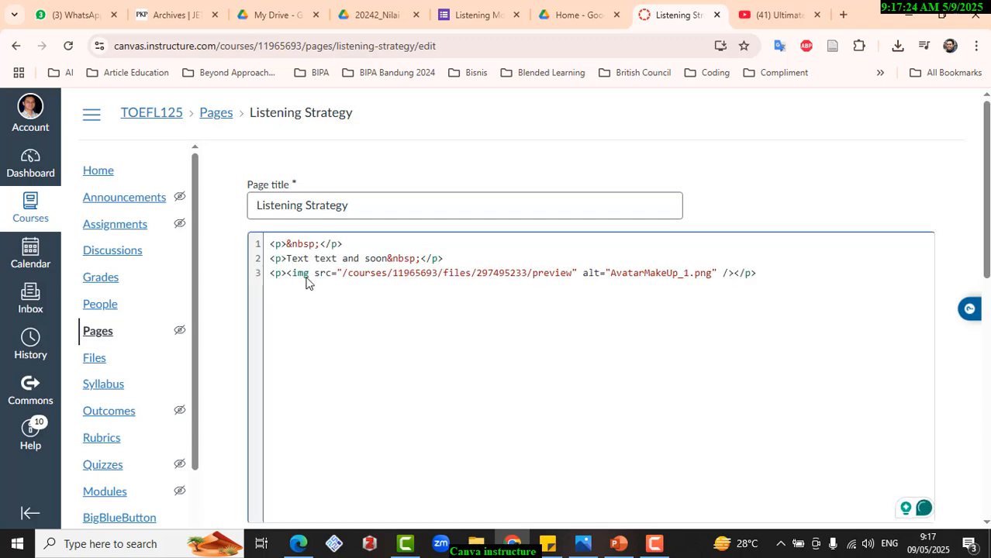
{"action": "key", "text": "Return"}
{"action": "key", "text": "Up"}
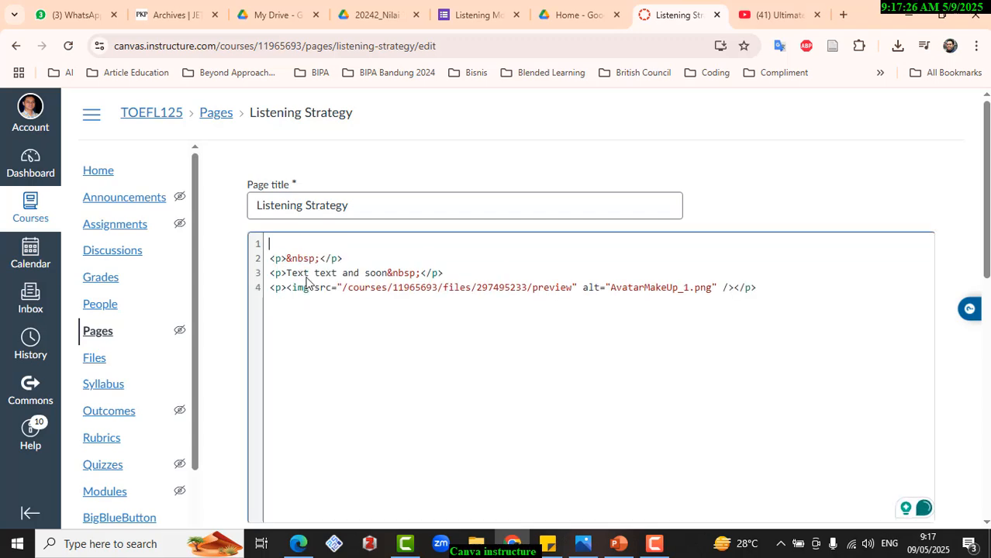
{"action": "key", "text": "ctrl+v"}
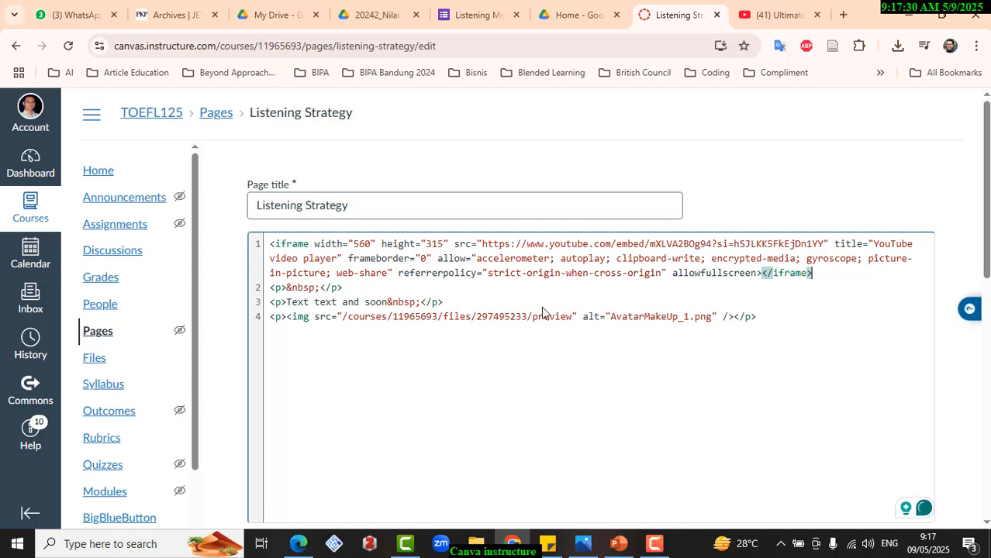
{"action": "scroll", "coordinate": [884, 318], "scroll_direction": "down", "scroll_amount": 4}
{"action": "scroll", "coordinate": [775, 299], "scroll_direction": "up", "scroll_amount": 5}
{"action": "scroll", "coordinate": [398, 282], "scroll_direction": "down", "scroll_amount": 3}
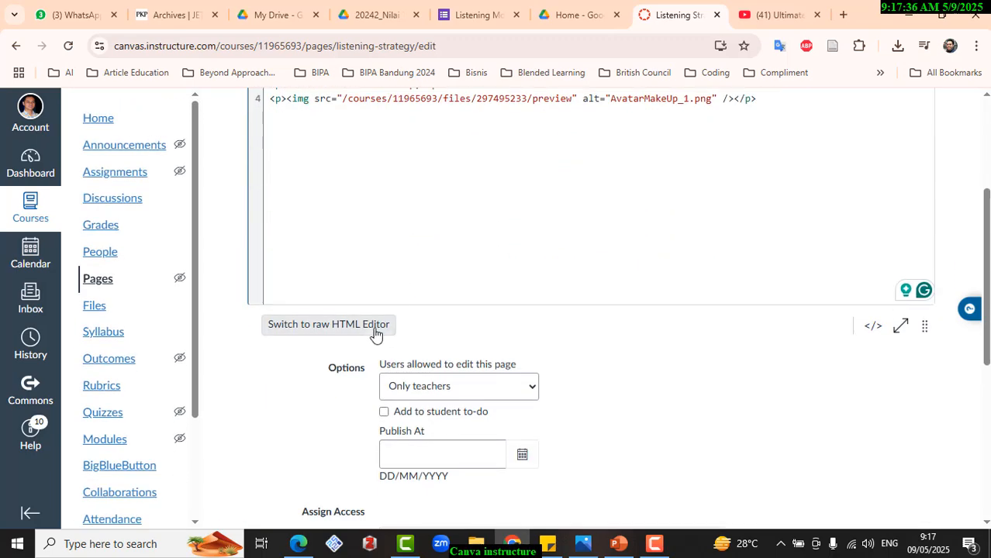
- Show the Listening Strategy page's source in the raw HTML editor and review the pasted video embed code
{"action": "left_click", "coordinate": [359, 329]}
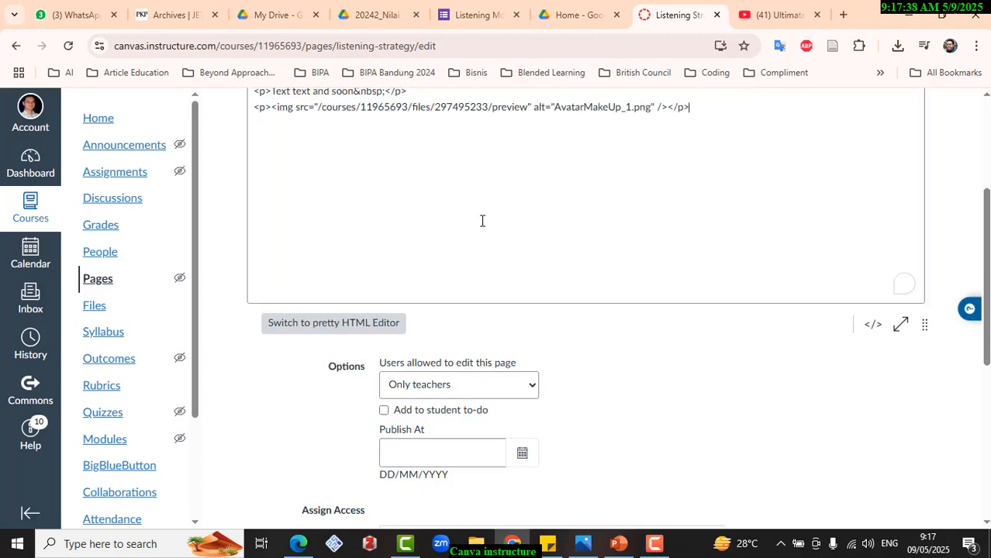
{"action": "scroll", "coordinate": [480, 221], "scroll_direction": "up", "scroll_amount": 1}
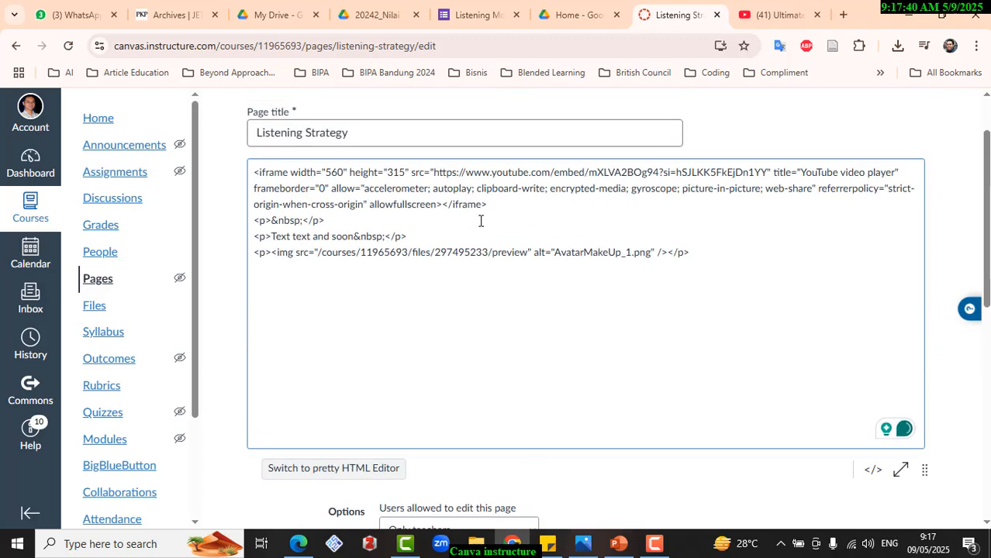
{"action": "scroll", "coordinate": [506, 267], "scroll_direction": "up", "scroll_amount": 1}
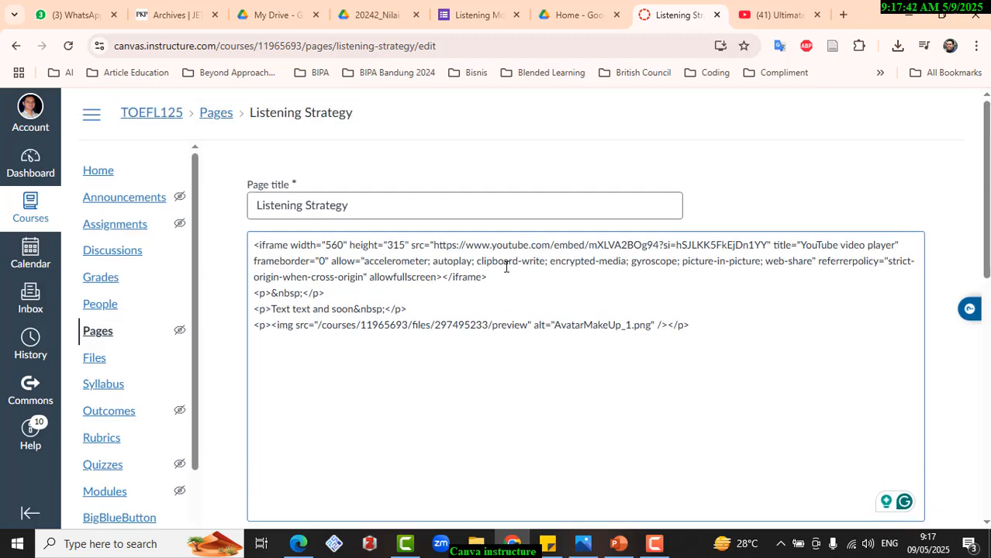
{"action": "scroll", "coordinate": [363, 316], "scroll_direction": "down", "scroll_amount": 1}
{"action": "scroll", "coordinate": [403, 333], "scroll_direction": "down", "scroll_amount": 1}
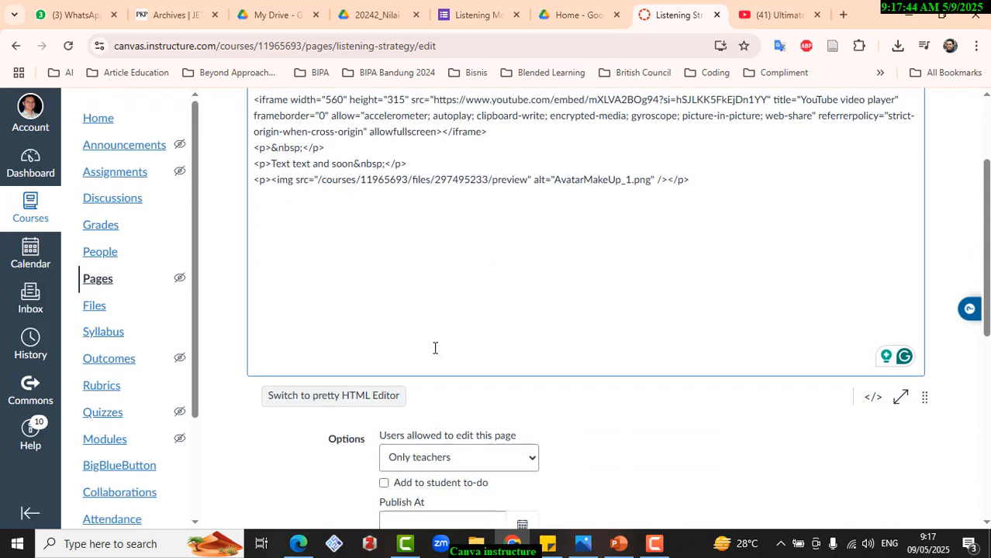
{"action": "scroll", "coordinate": [721, 403], "scroll_direction": "down", "scroll_amount": 1}
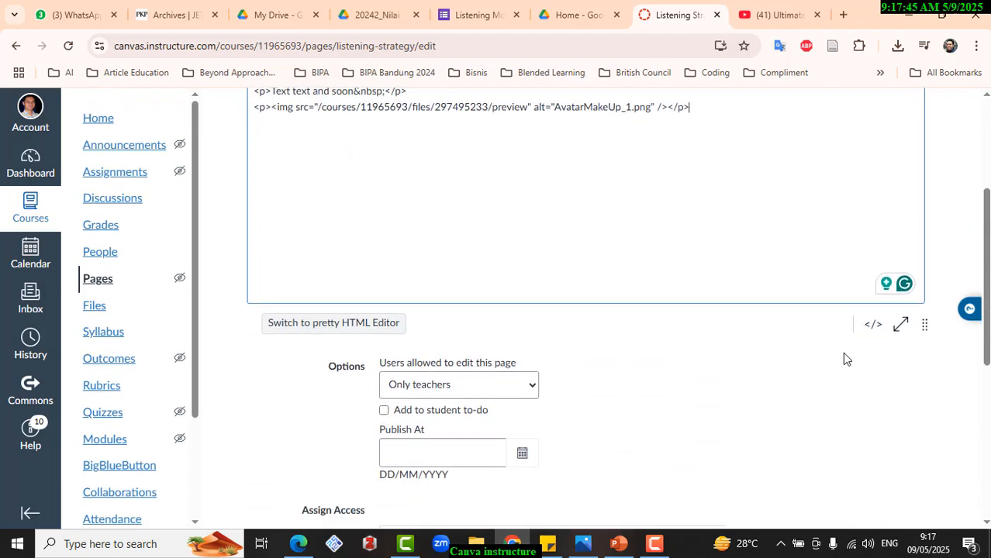
- Return the page to the rich text editor and check the embedded video above the text
{"action": "left_click", "coordinate": [874, 325]}
{"action": "scroll", "coordinate": [636, 361], "scroll_direction": "up", "scroll_amount": 3}
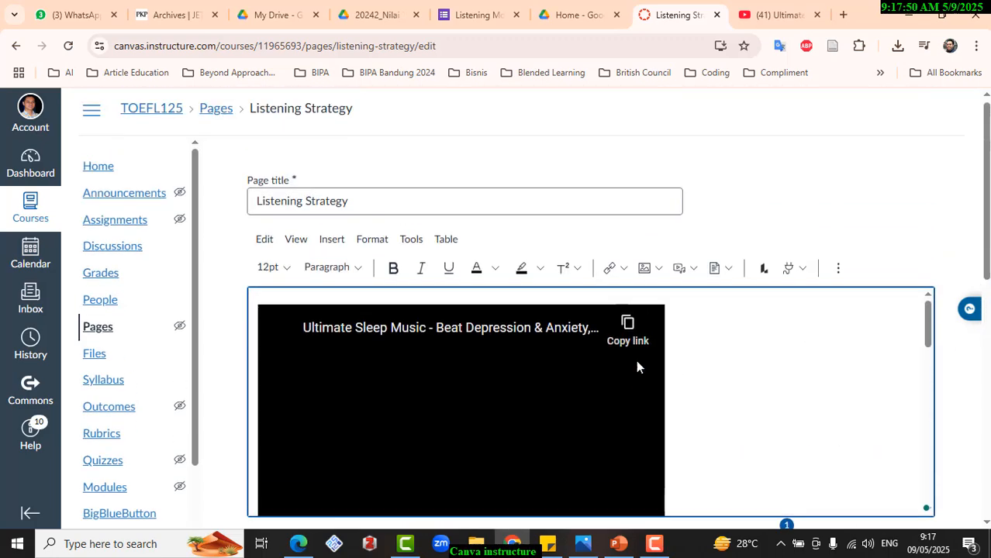
{"action": "scroll", "coordinate": [712, 360], "scroll_direction": "down", "scroll_amount": 1}
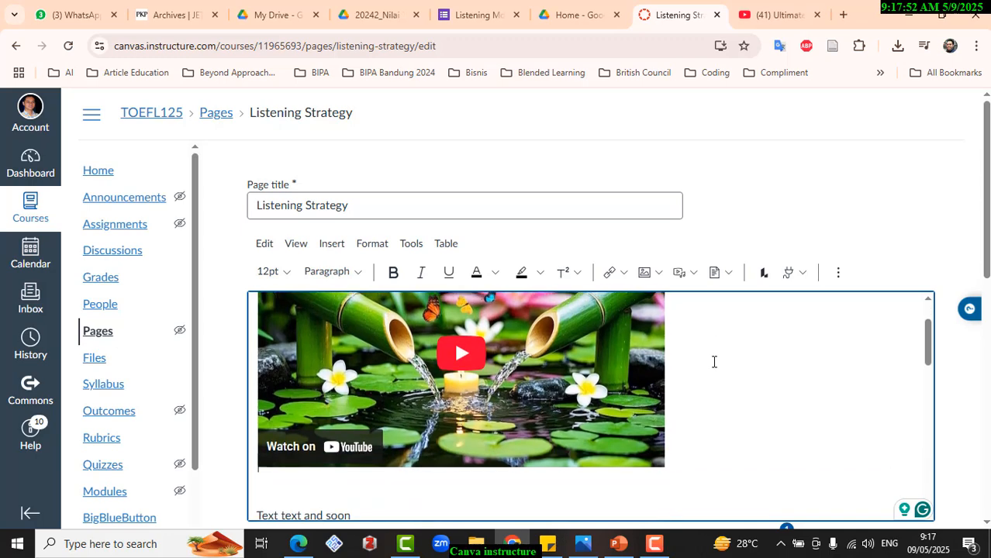
{"action": "scroll", "coordinate": [687, 382], "scroll_direction": "up", "scroll_amount": 1}
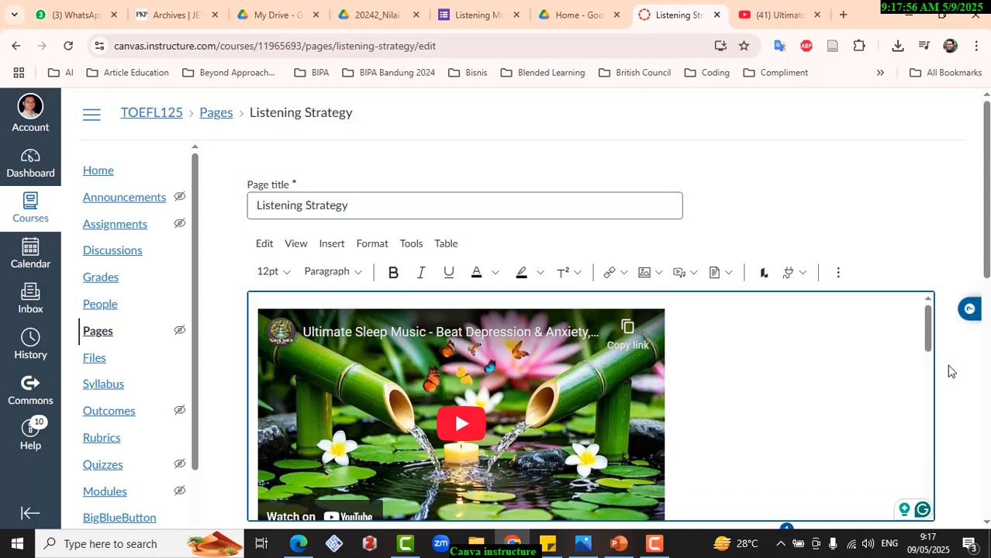
- Enlarge the editing area downward so the whole video and the text line below it fit
{"action": "scroll", "coordinate": [950, 370], "scroll_direction": "down", "scroll_amount": 1}
{"action": "scroll", "coordinate": [947, 364], "scroll_direction": "down", "scroll_amount": 1}
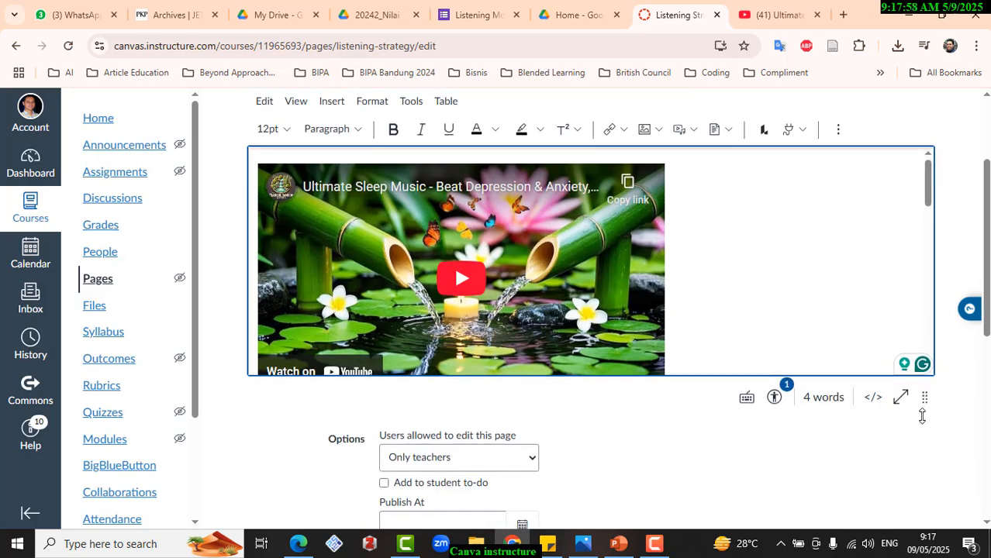
{"action": "left_click_drag", "start_coordinate": [924, 393], "coordinate": [921, 503]}
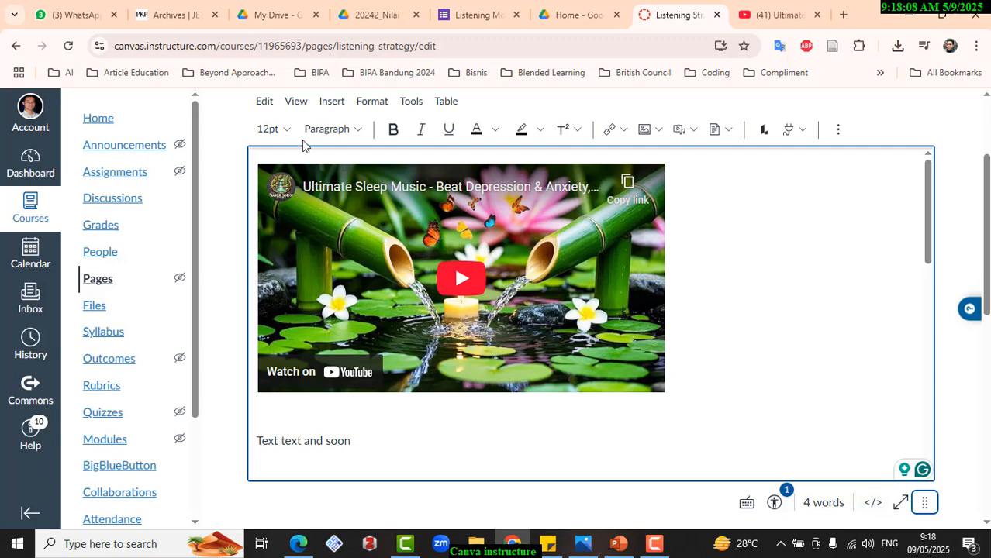
- Check the editor's view options, place the cursor below the video, and look over the page content and settings
{"action": "left_click", "coordinate": [296, 104]}
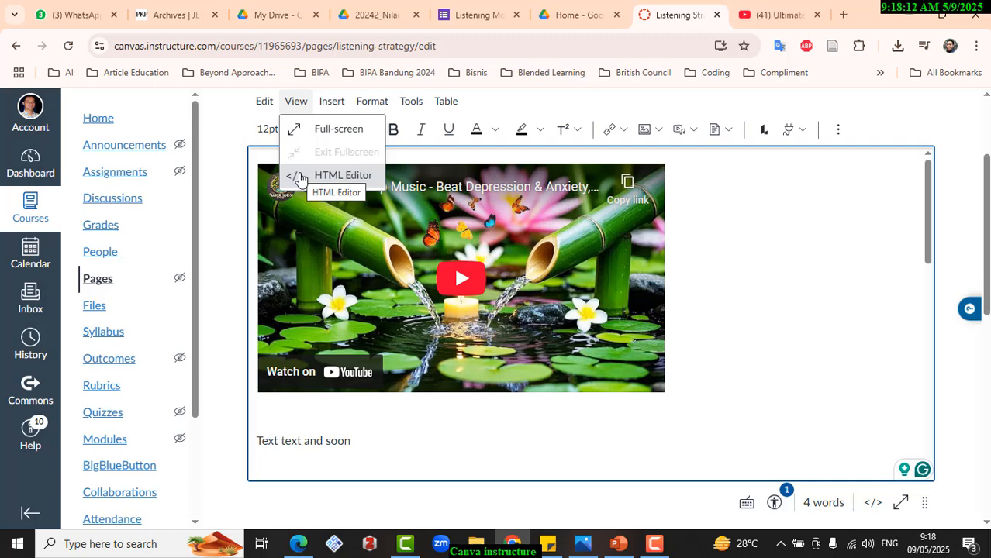
{"action": "left_click", "coordinate": [416, 404]}
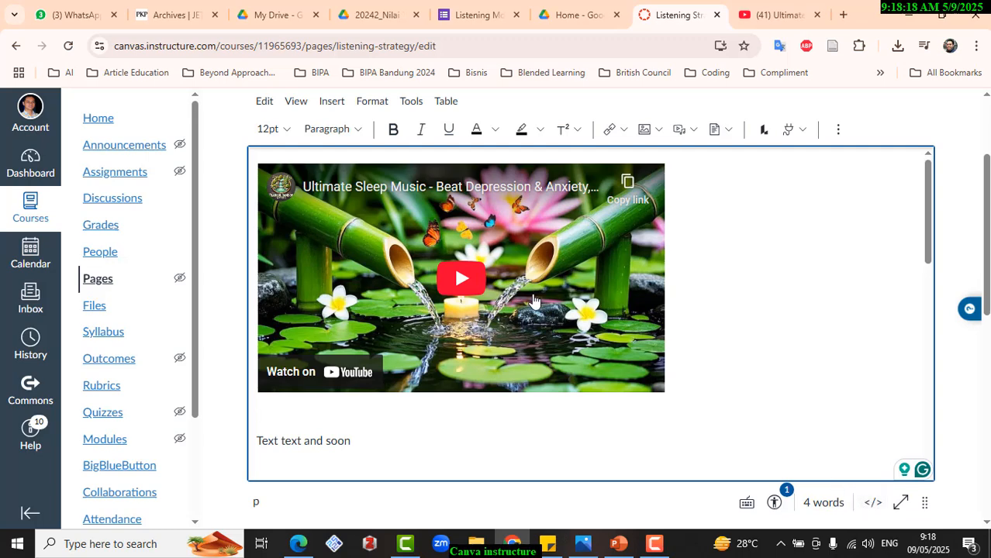
{"action": "scroll", "coordinate": [230, 349], "scroll_direction": "down", "scroll_amount": 3}
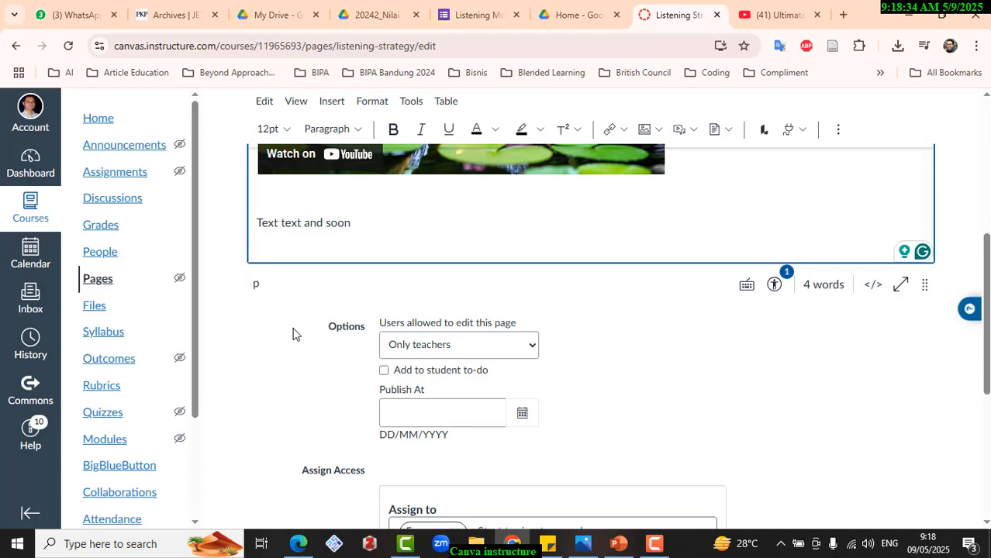
{"action": "scroll", "coordinate": [292, 341], "scroll_direction": "up", "scroll_amount": 4}
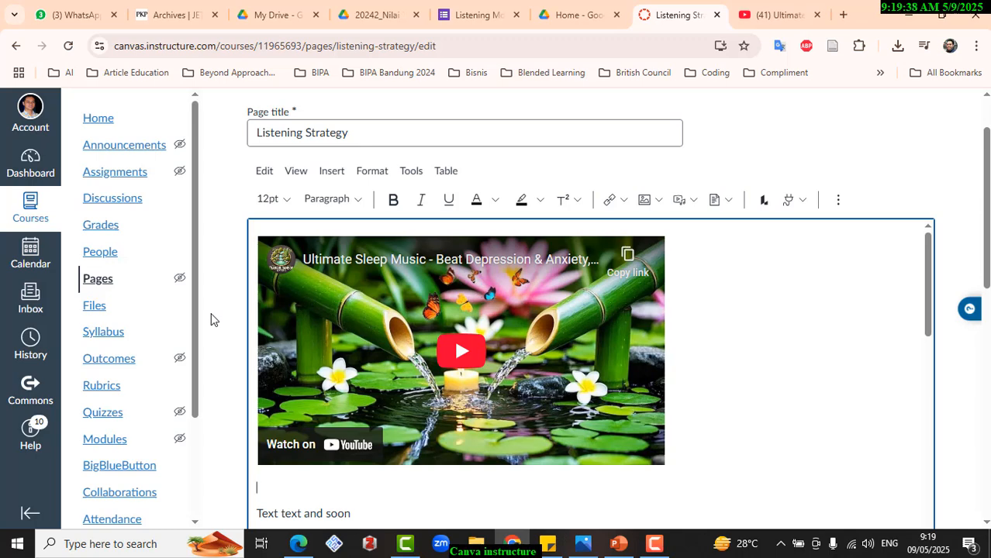
- Bring up the overview of open windows to switch away from the Listening Strategy page
{"action": "key", "text": "alt+Tab"}
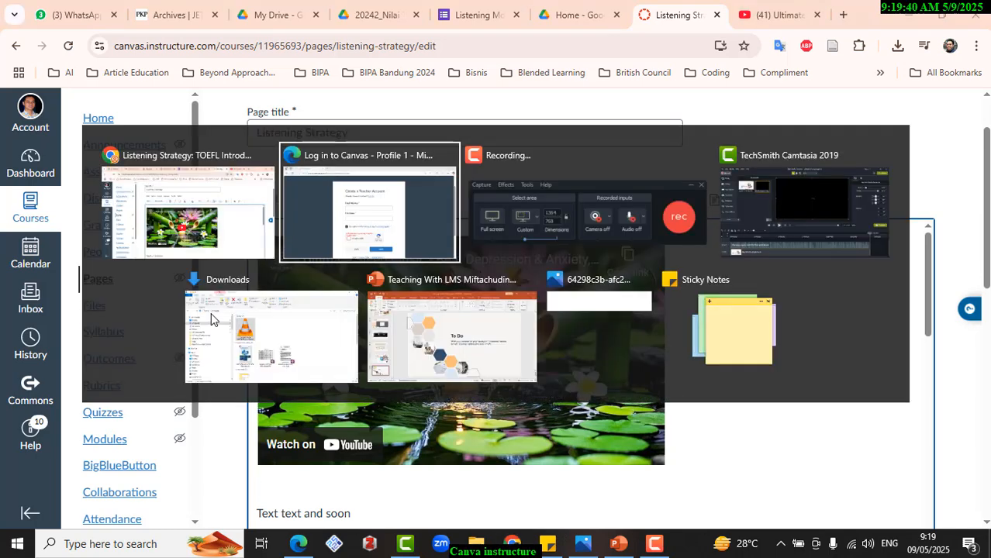